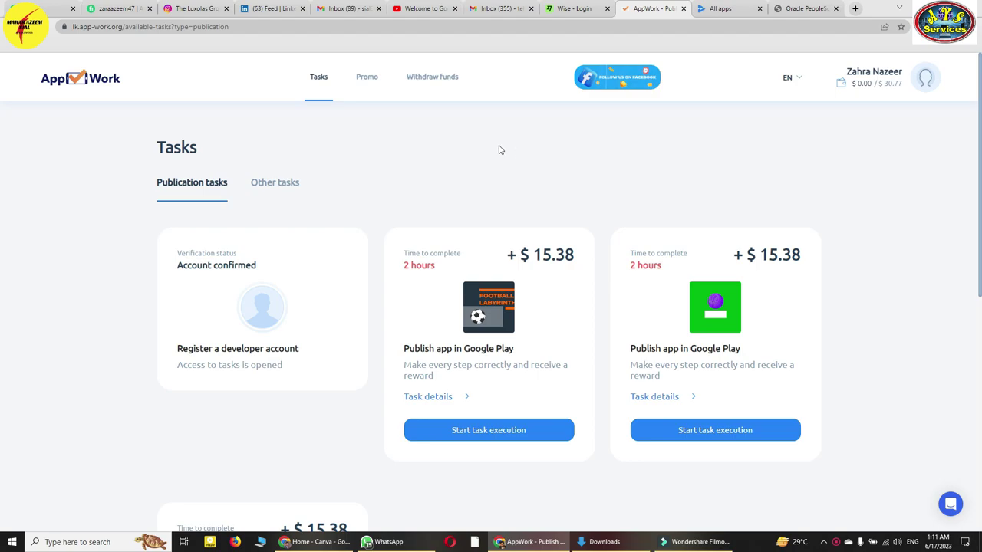
click(441, 185)
scroll(478, 151, down, 4)
scroll(537, 150, up, 4)
click(318, 80)
Switch to the Gmail inbox and read the Google Play Console ID verification and AppWork verification e-mails.
click(345, 8)
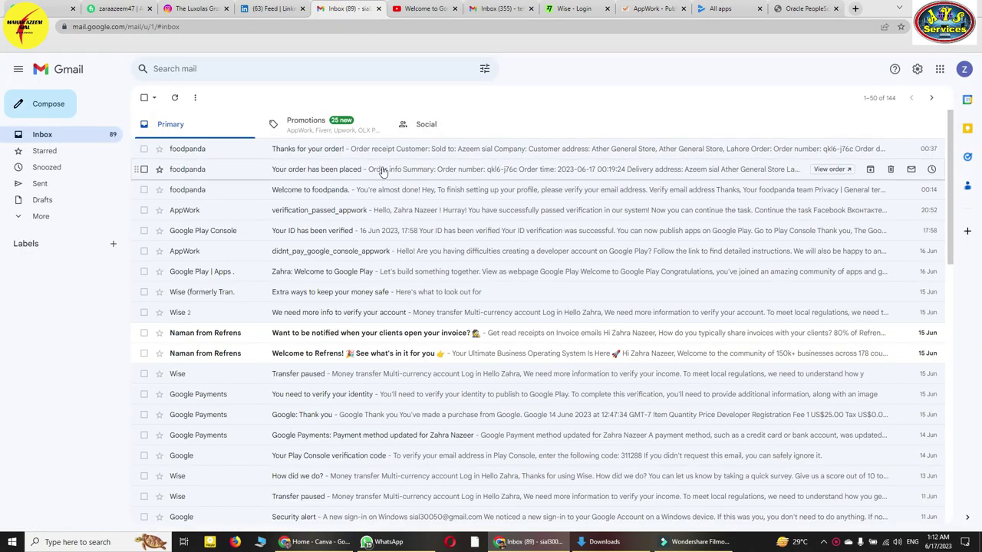
click(296, 233)
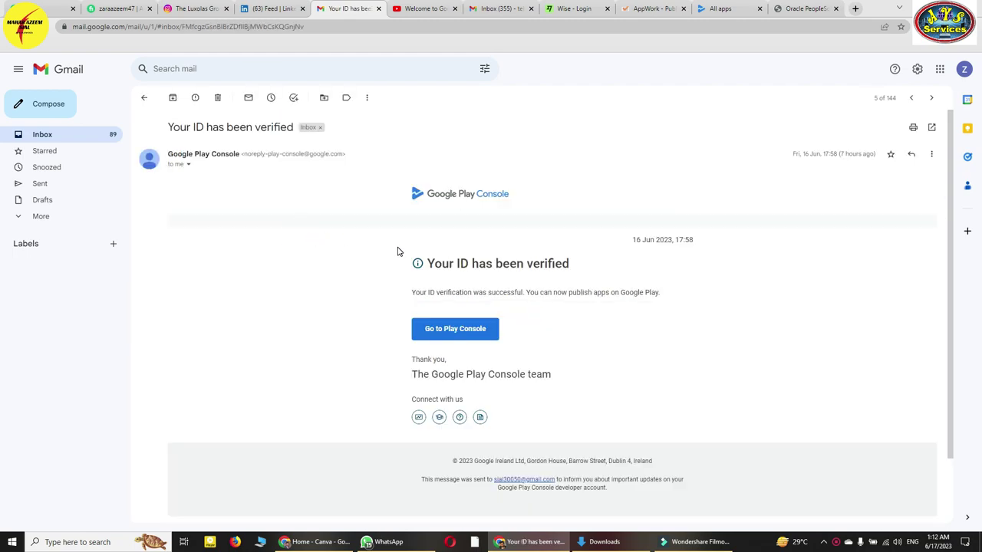
click(144, 99)
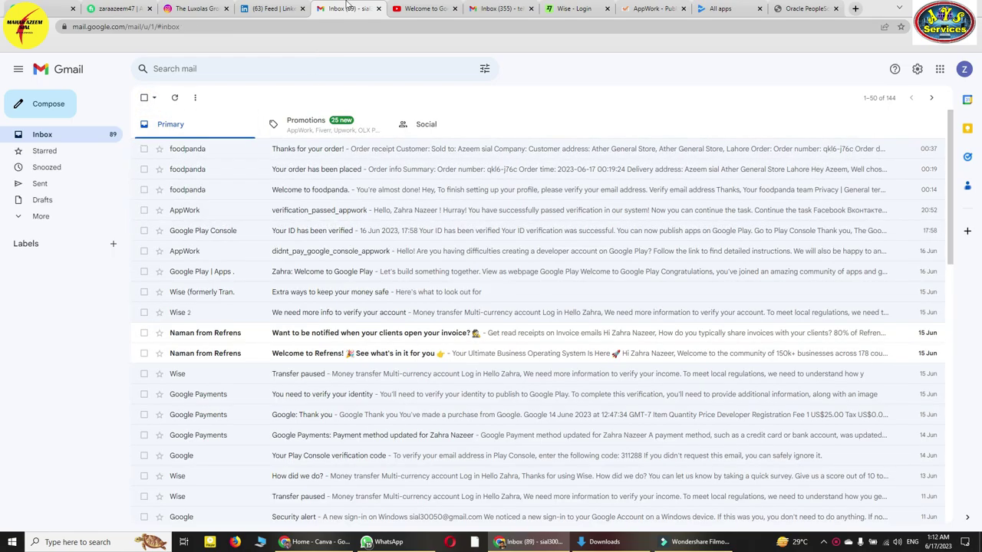
click(285, 210)
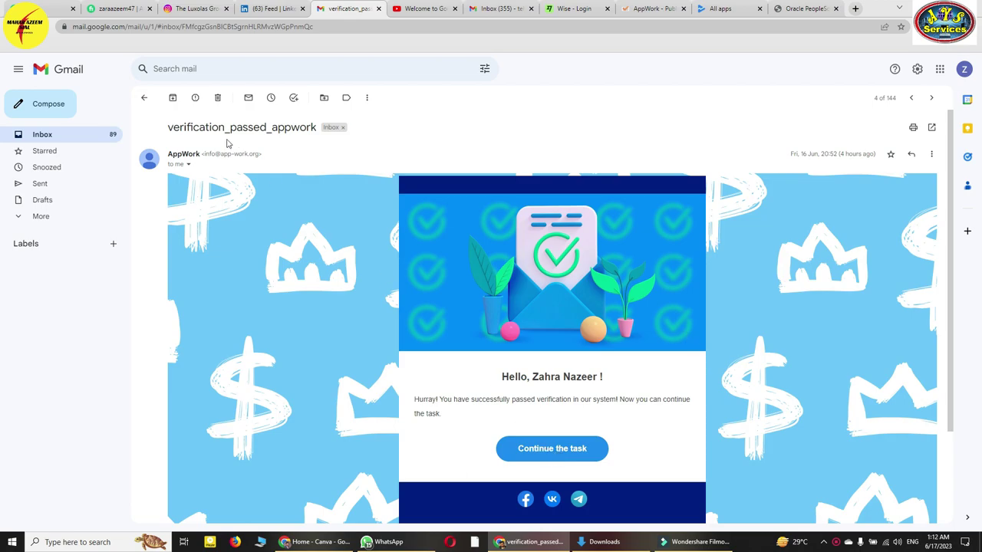
click(144, 97)
Return to AppWork and start executing the Google Play publication task for the Football Labyrinth app.
click(625, 11)
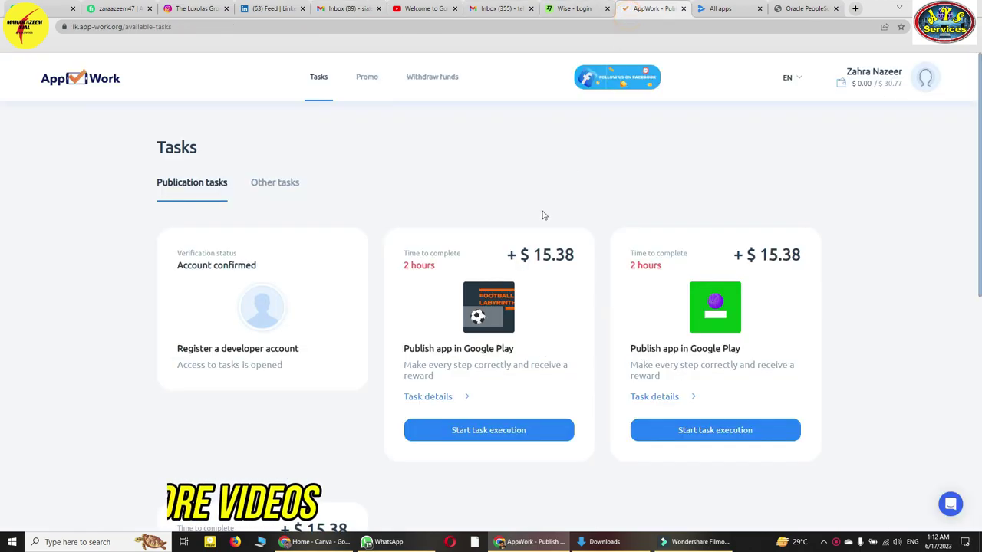
scroll(572, 405, down, 3)
scroll(735, 357, up, 3)
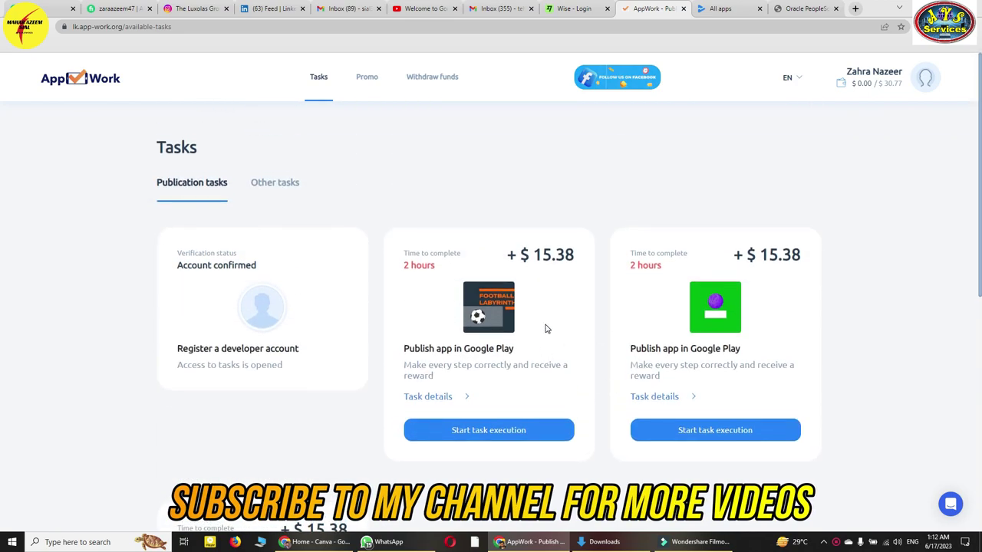
scroll(535, 330, down, 2)
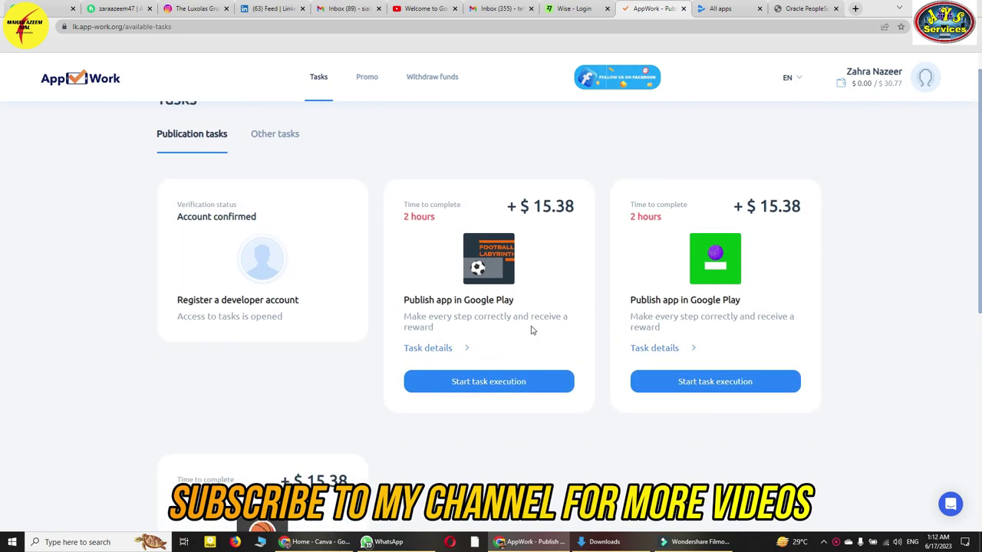
scroll(530, 337, up, 1)
click(494, 379)
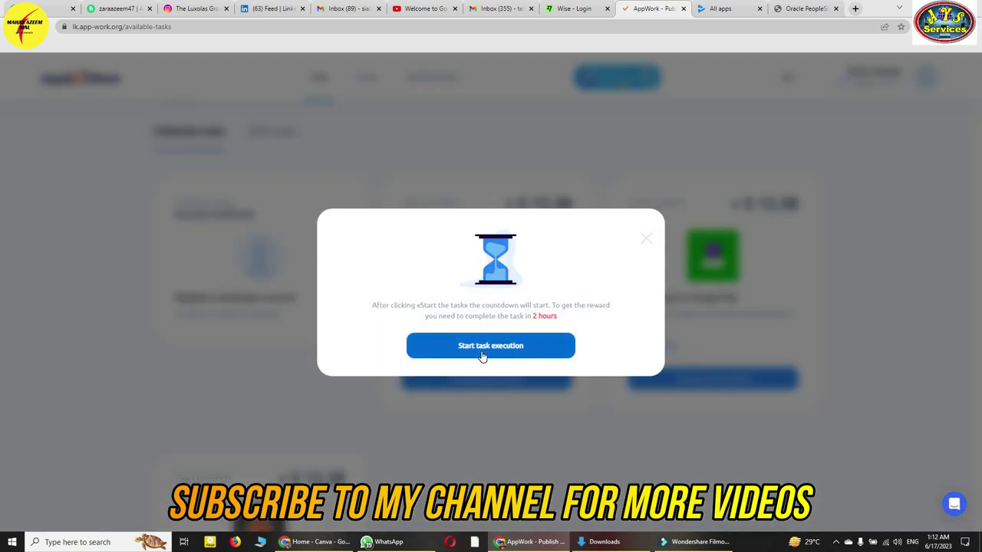
click(482, 355)
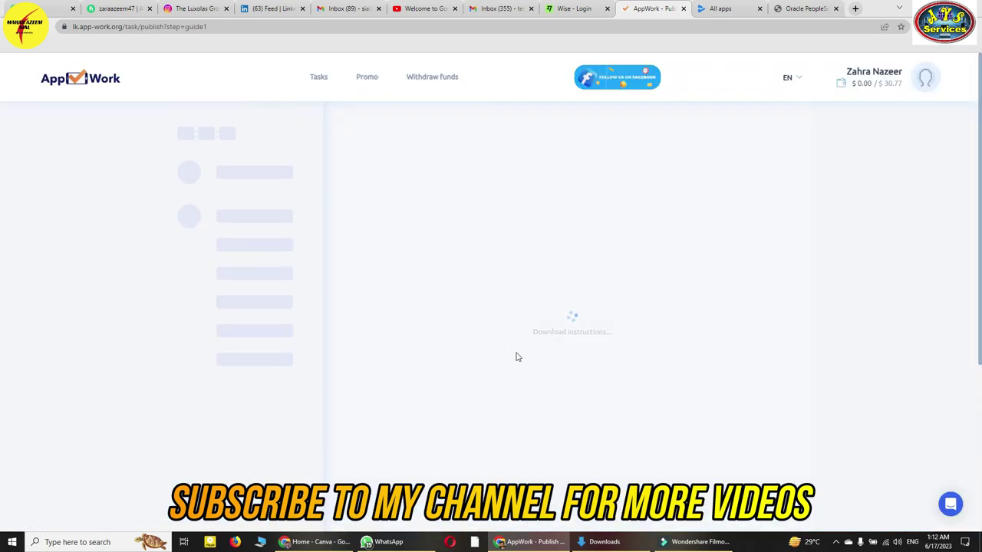
Open the Google Play Console from the AppWork task instructions, close the old All apps page, and return to the instructions.
click(718, 8)
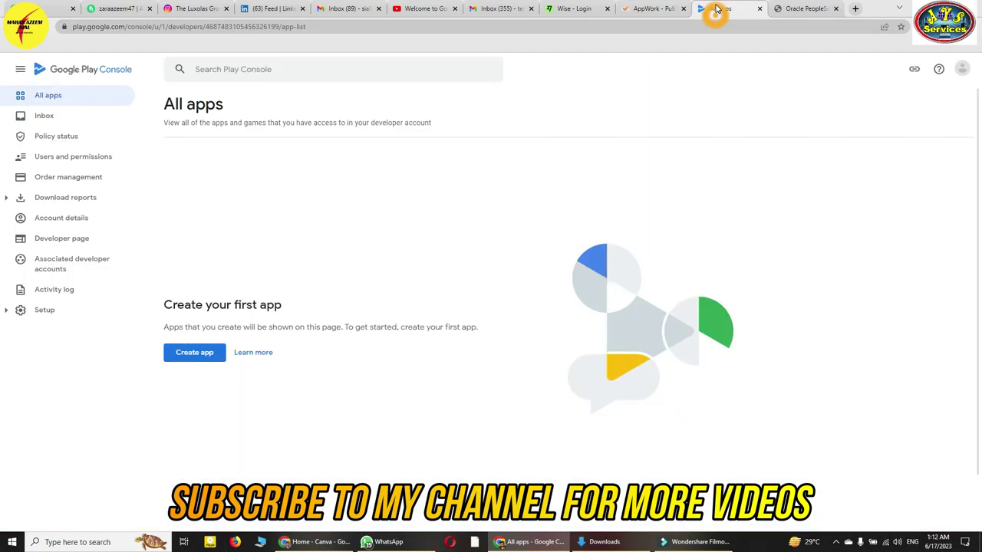
click(658, 8)
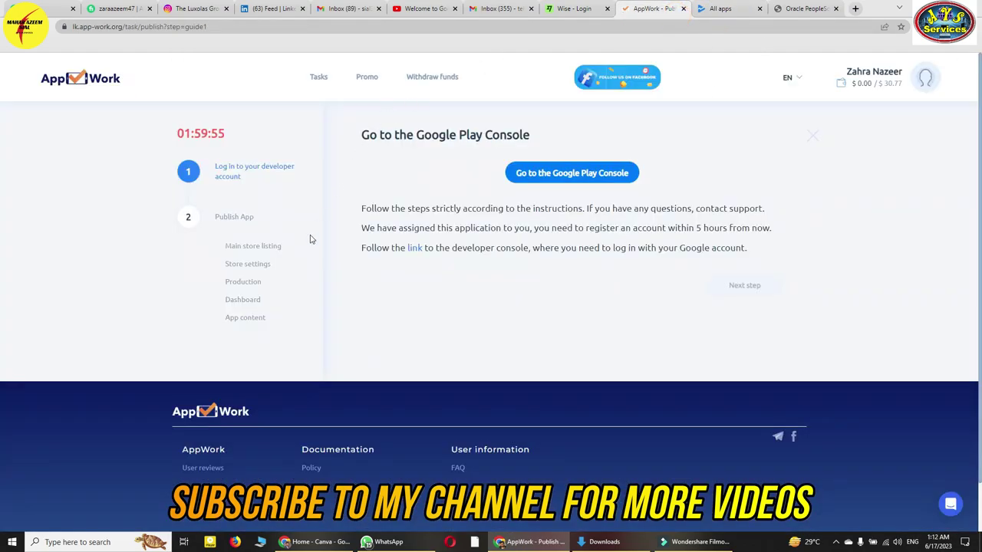
click(583, 172)
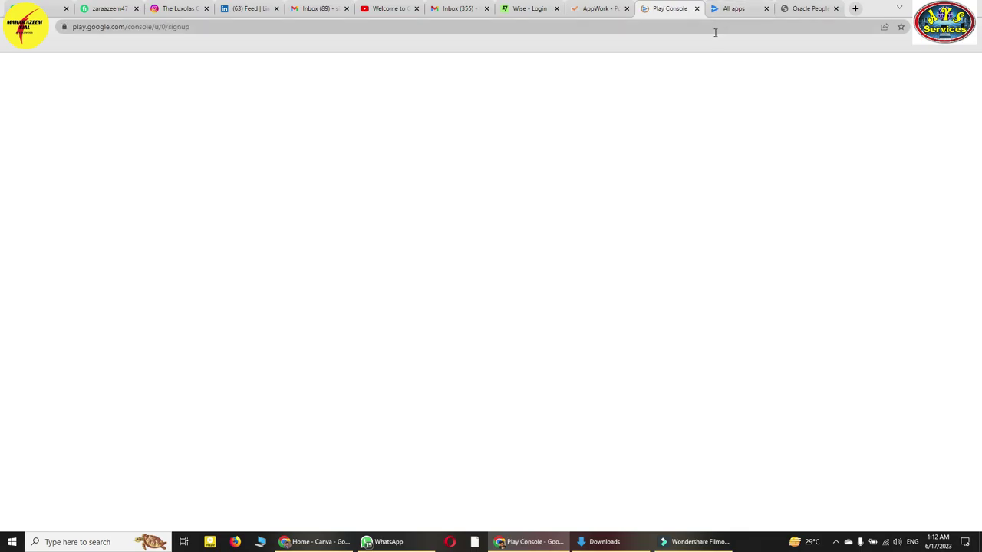
click(766, 9)
click(596, 9)
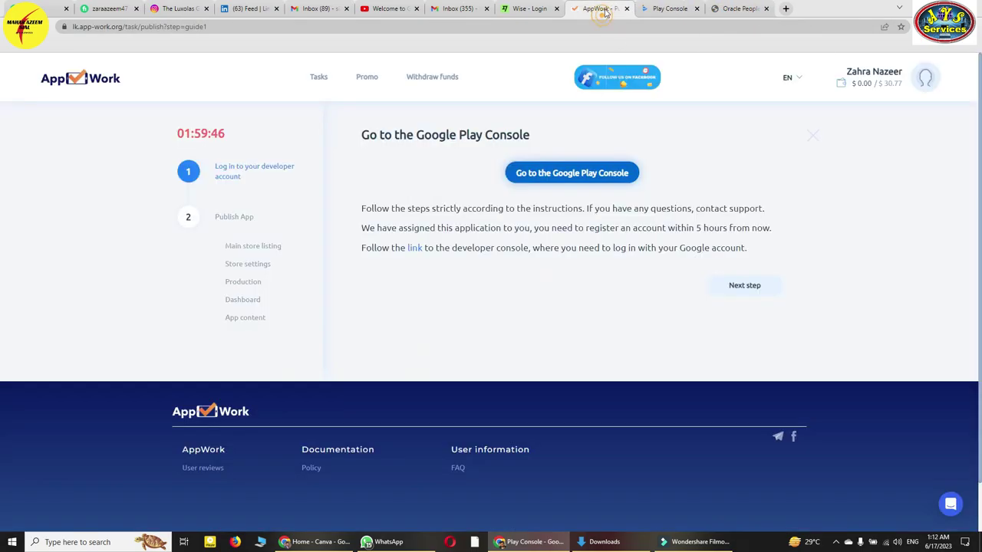
click(750, 293)
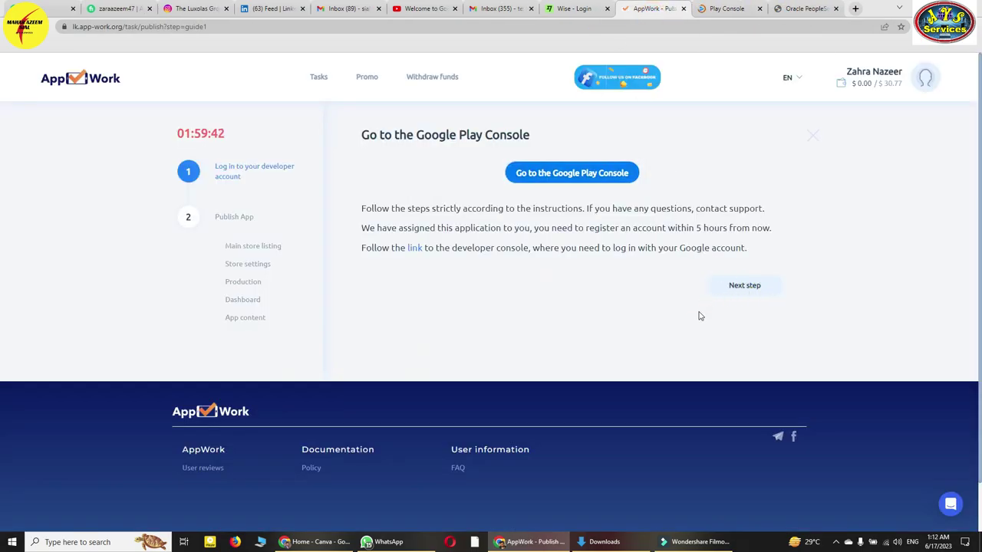
Switch the Play Console sign-up page to the Google account that owns the verified developer account.
click(725, 9)
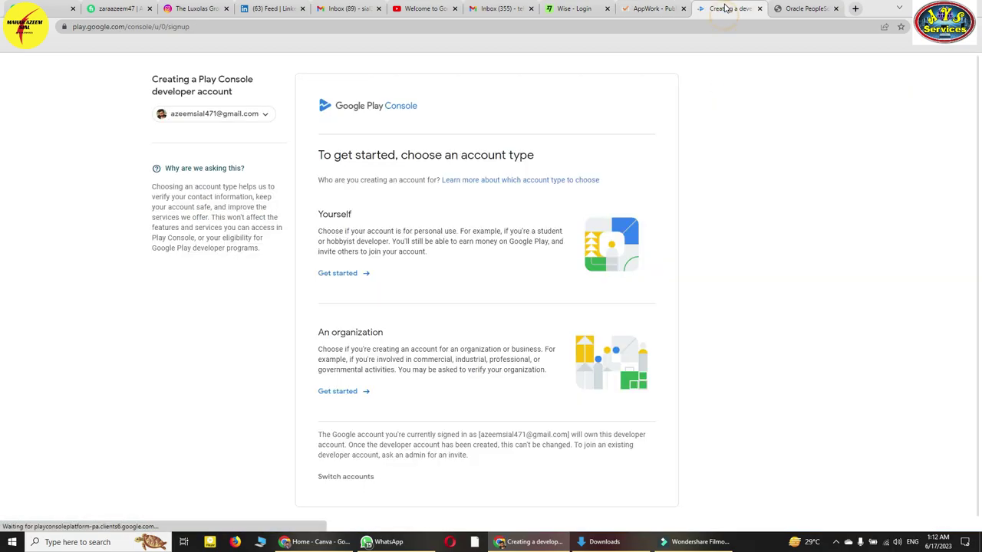
click(252, 114)
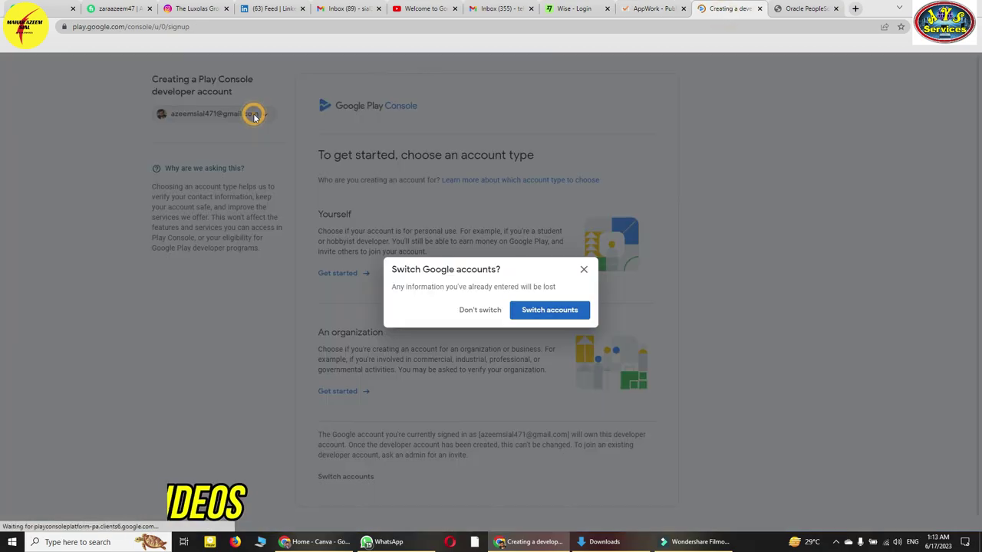
click(529, 307)
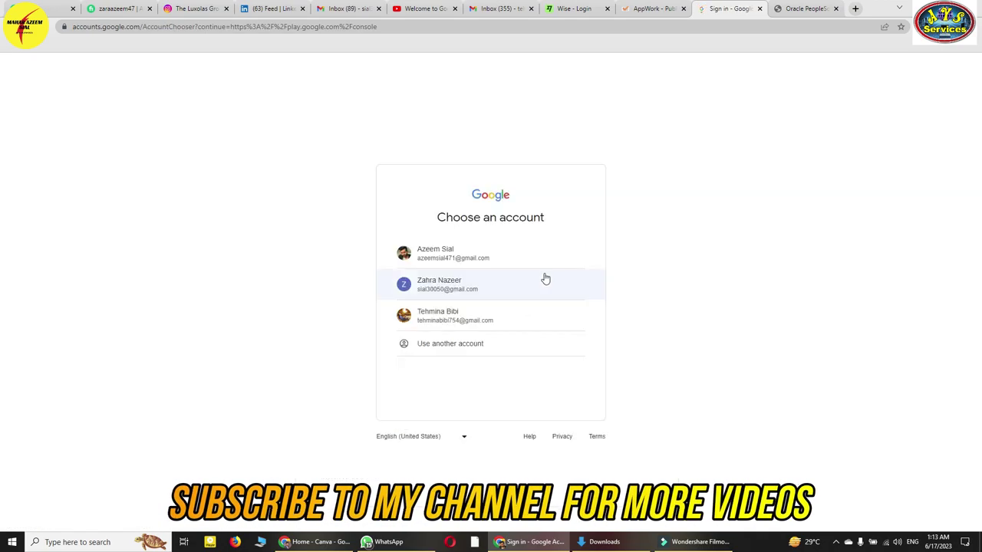
click(469, 294)
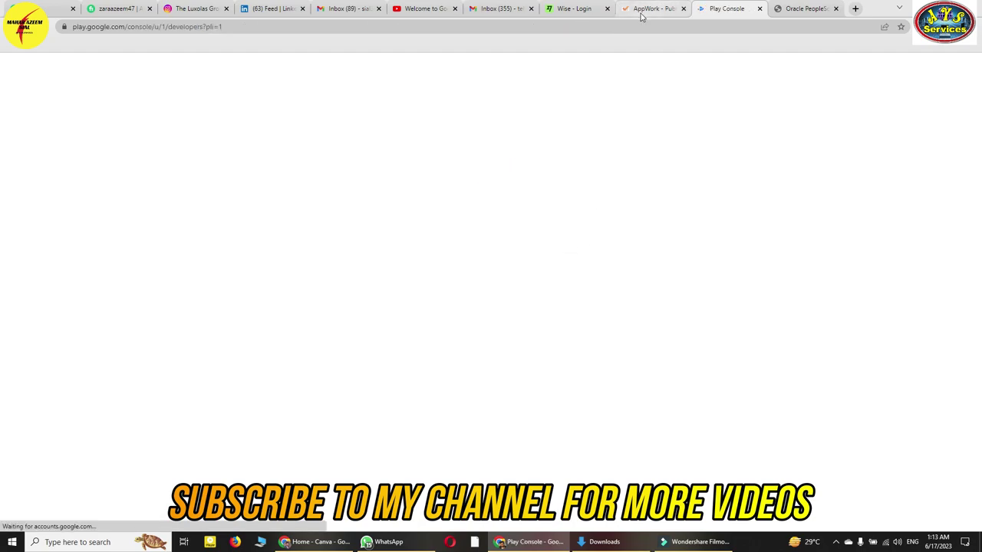
click(445, 332)
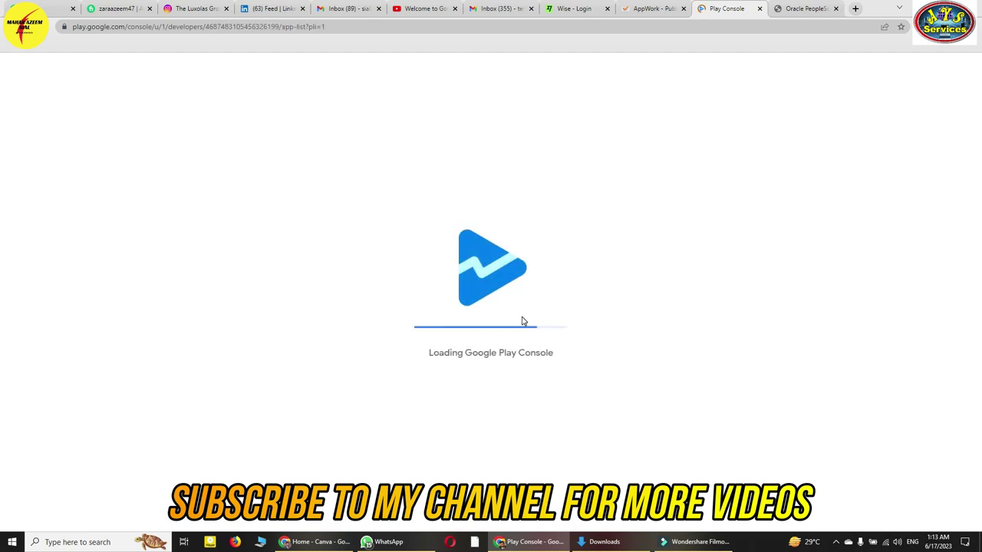
Check instruction 1/10 in AppWork and start creating a new app in Google Play Console.
click(652, 9)
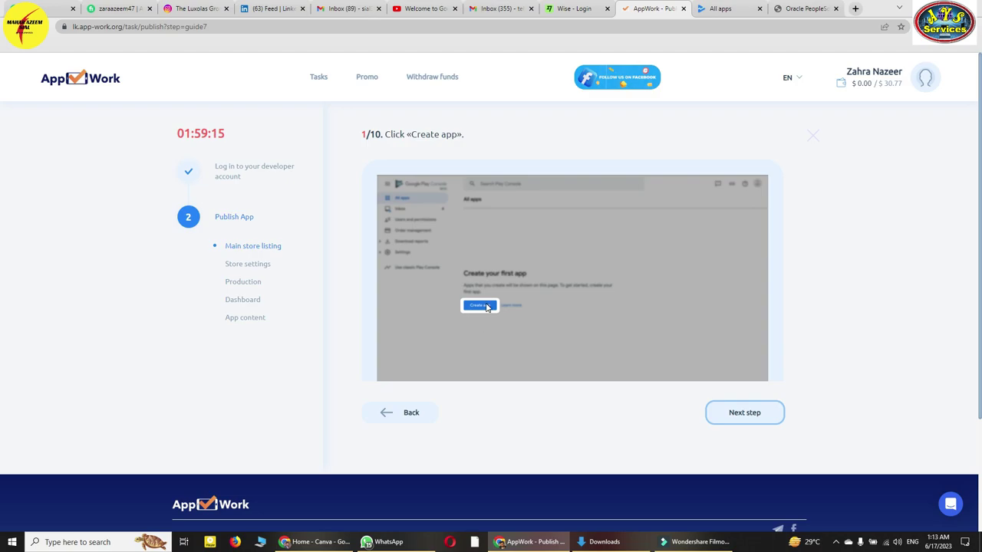
click(708, 10)
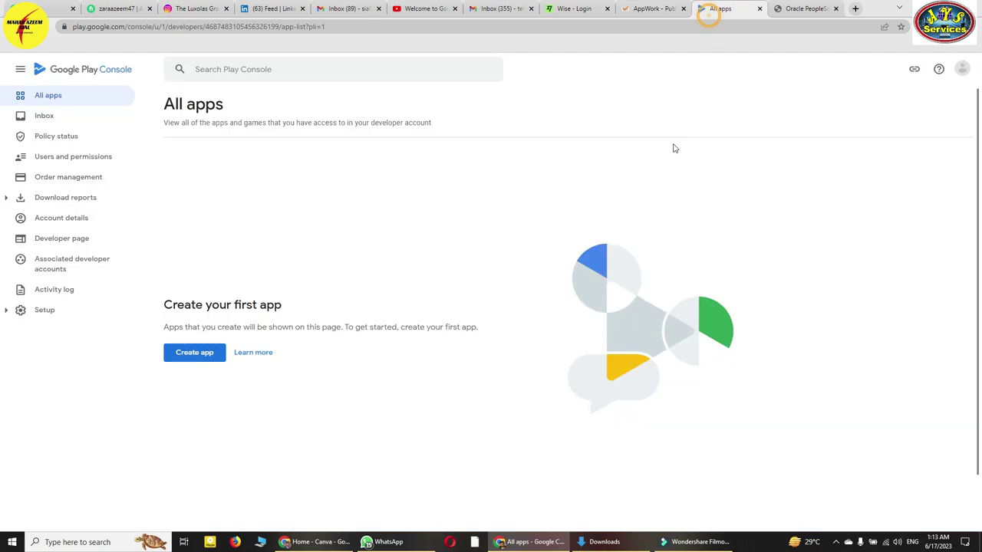
click(195, 354)
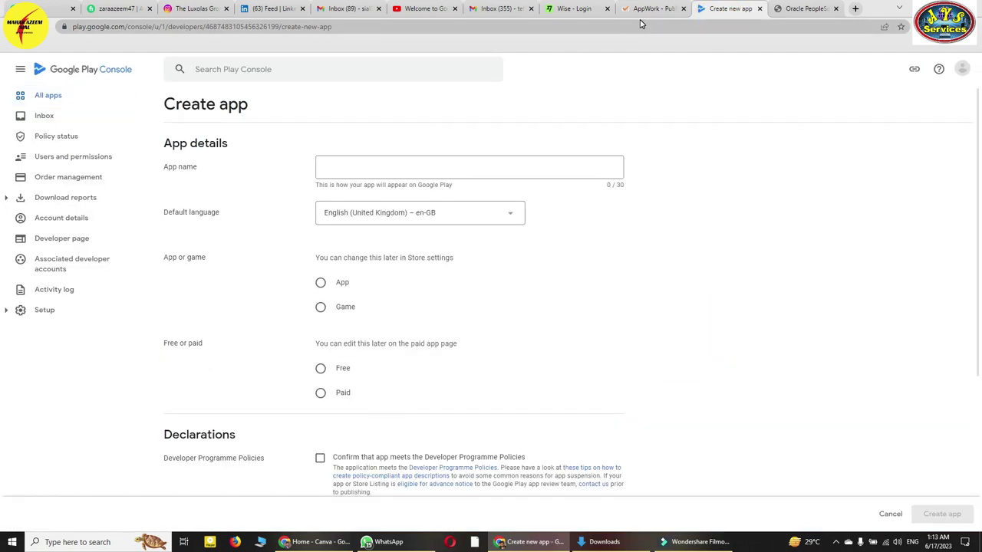
Advance the AppWork guide to instruction 2/10 and copy its title "Football Labyrinth" into the Play Console app name.
click(646, 10)
click(742, 415)
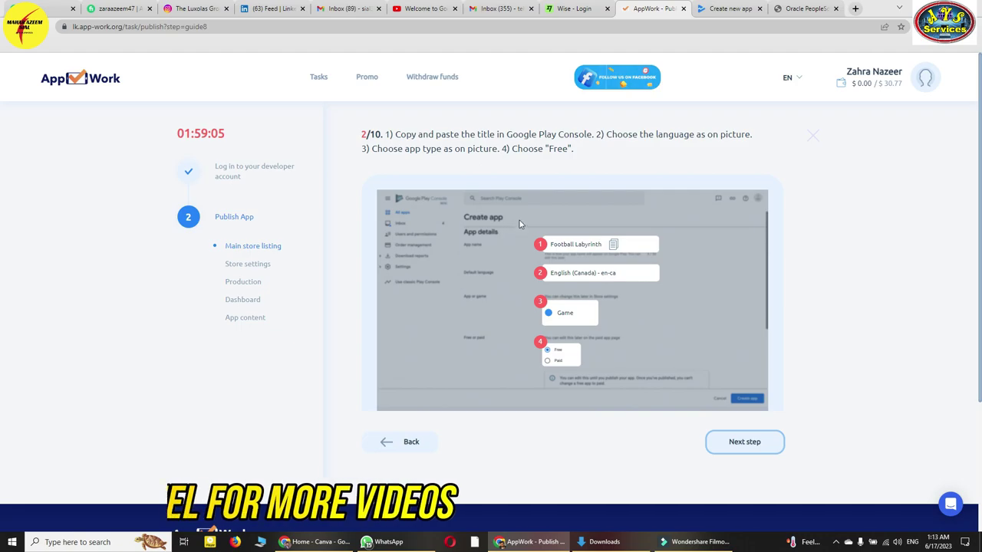
click(614, 246)
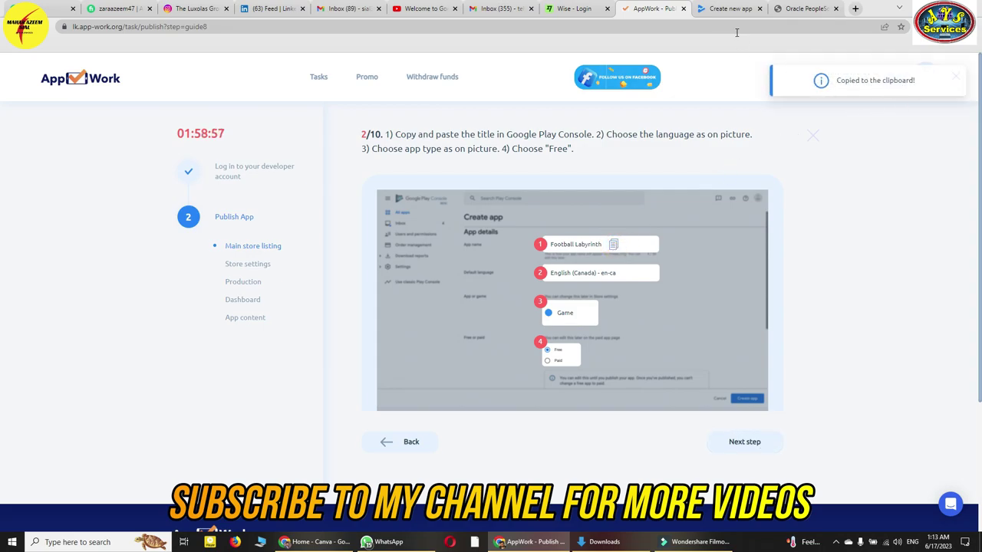
click(728, 9)
click(406, 168)
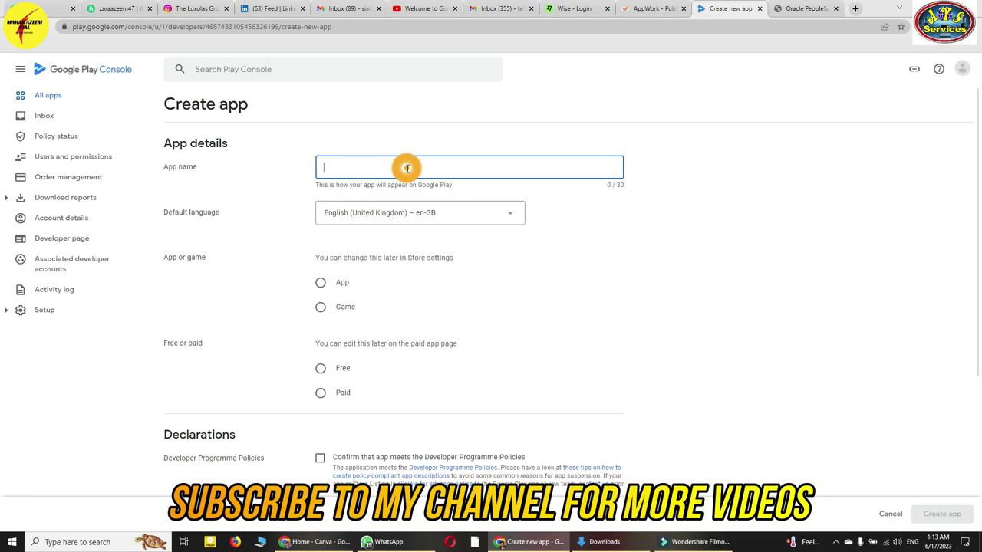
right_click(406, 168)
click(442, 245)
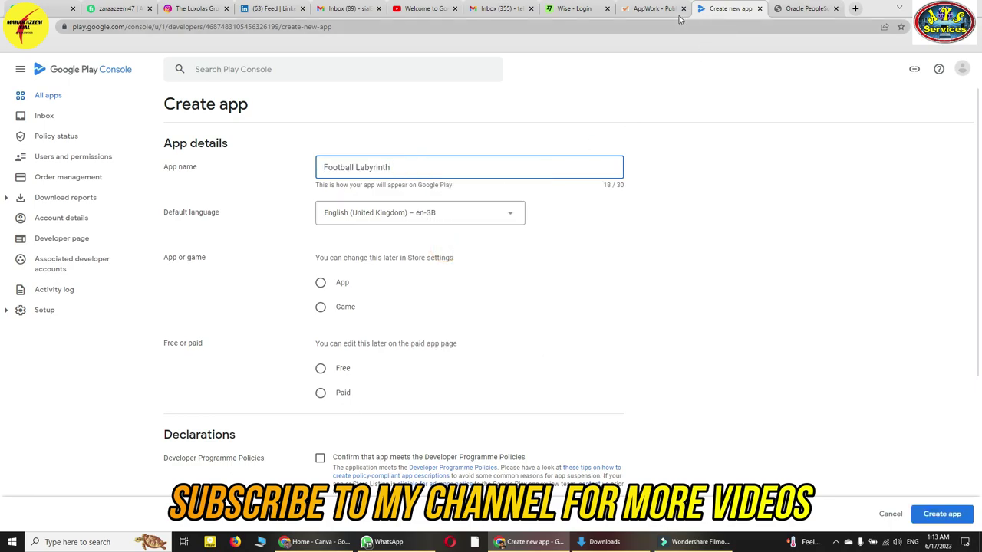
Check the required language in AppWork and set the app's default language to English (Canada) – en-CA.
click(648, 8)
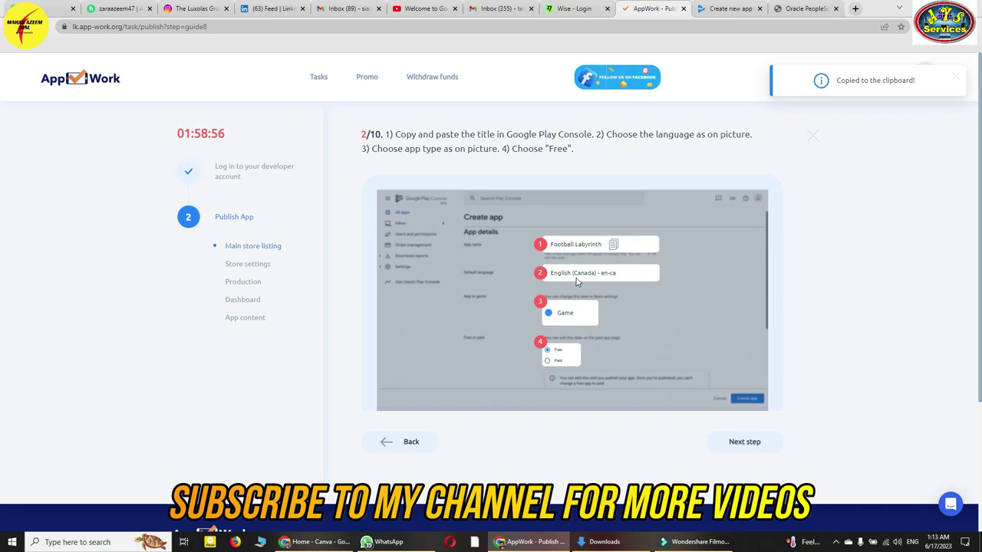
click(728, 8)
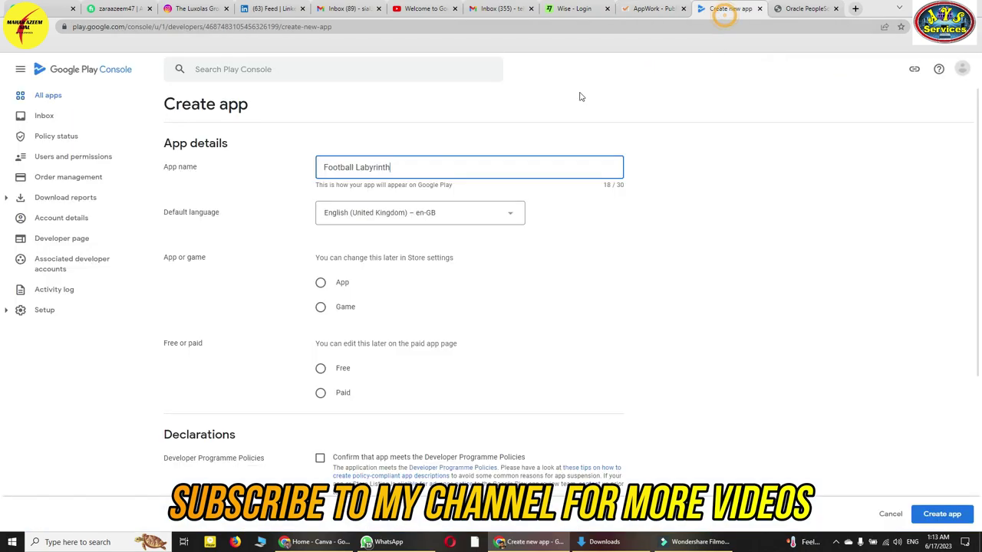
click(471, 220)
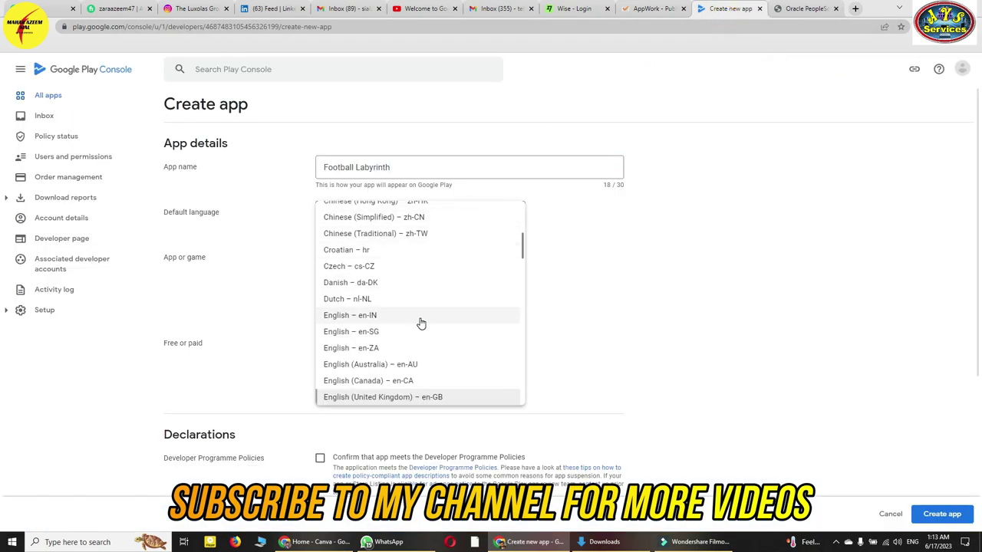
click(400, 381)
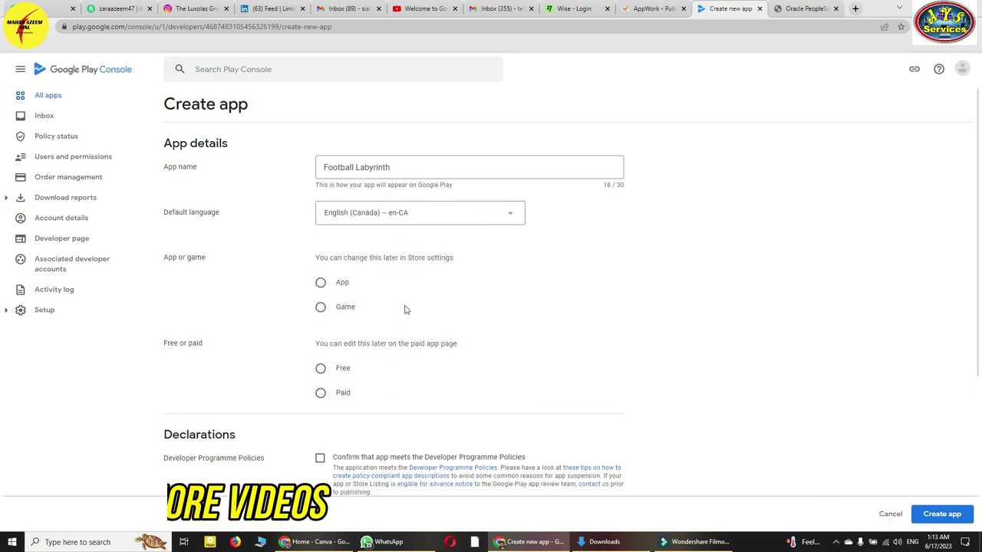
Set the new app's type to Game and its pricing to Free as AppWork specifies, and return to the instructions.
click(638, 10)
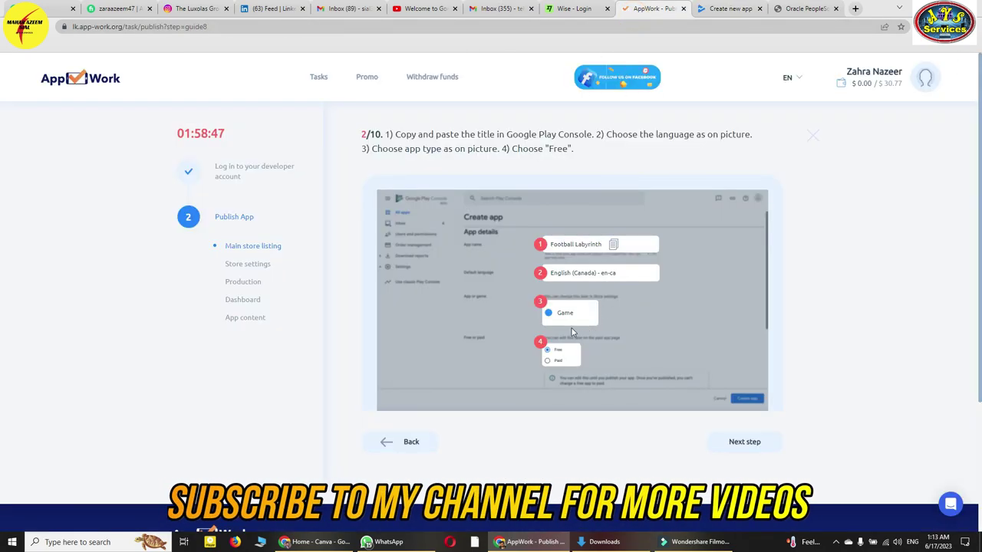
click(729, 8)
click(324, 309)
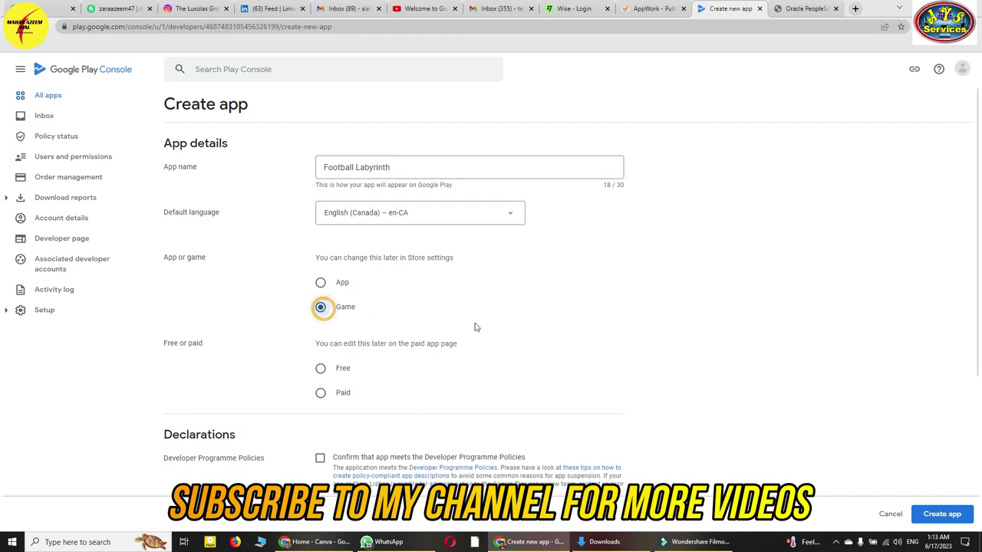
click(651, 8)
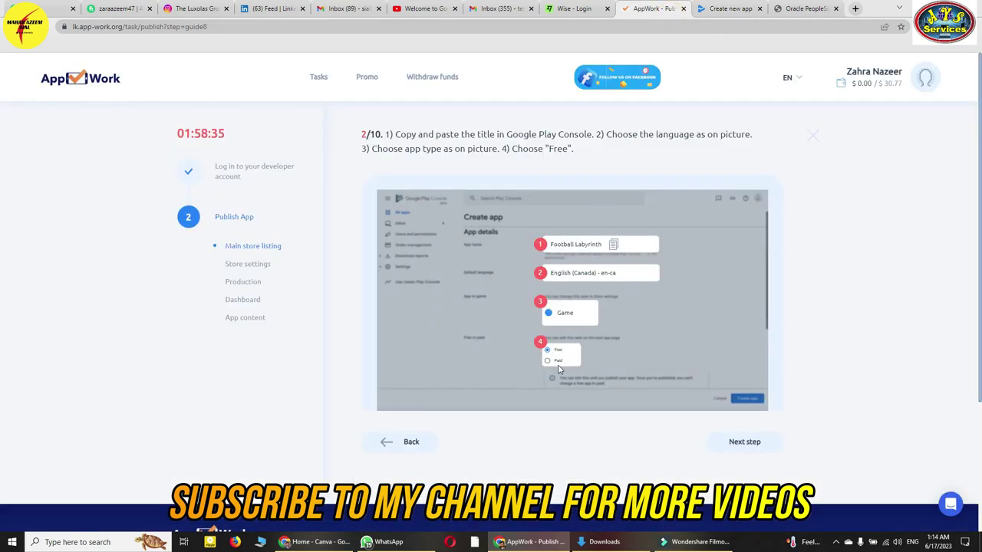
click(709, 9)
click(320, 368)
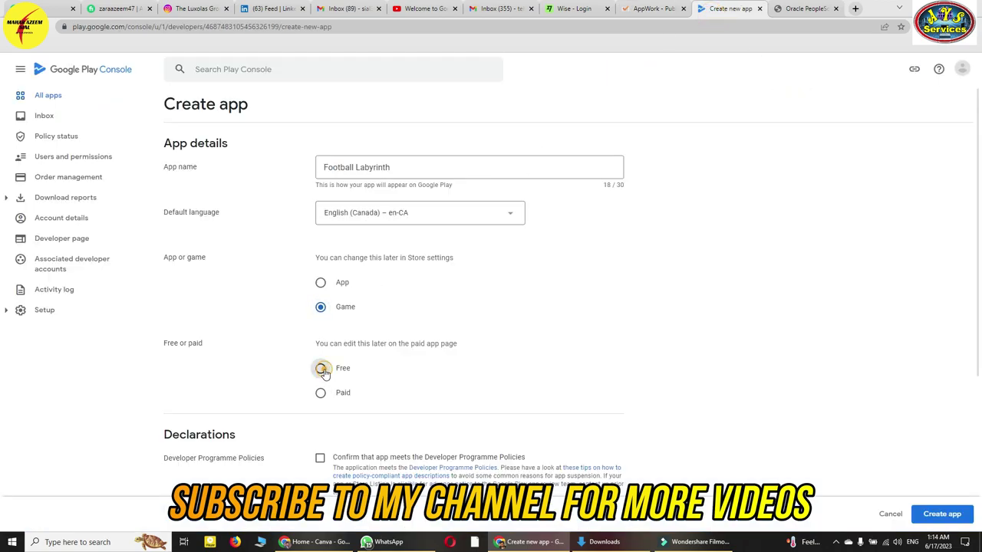
scroll(473, 343, down, 2)
click(657, 9)
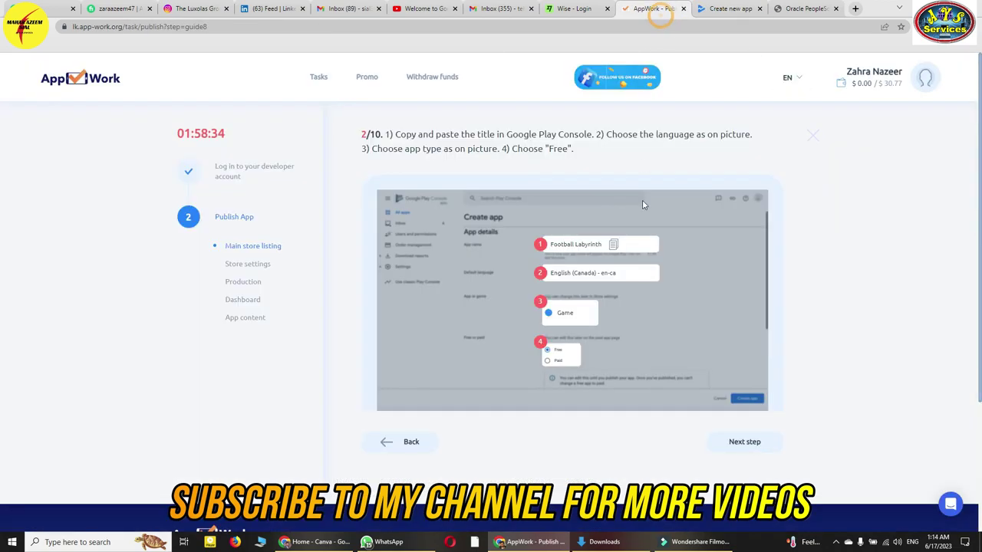
Advance the AppWork guide to instruction 3/10, and accept the Developer Programme Policies and Play app signing declarations for the new app.
click(743, 448)
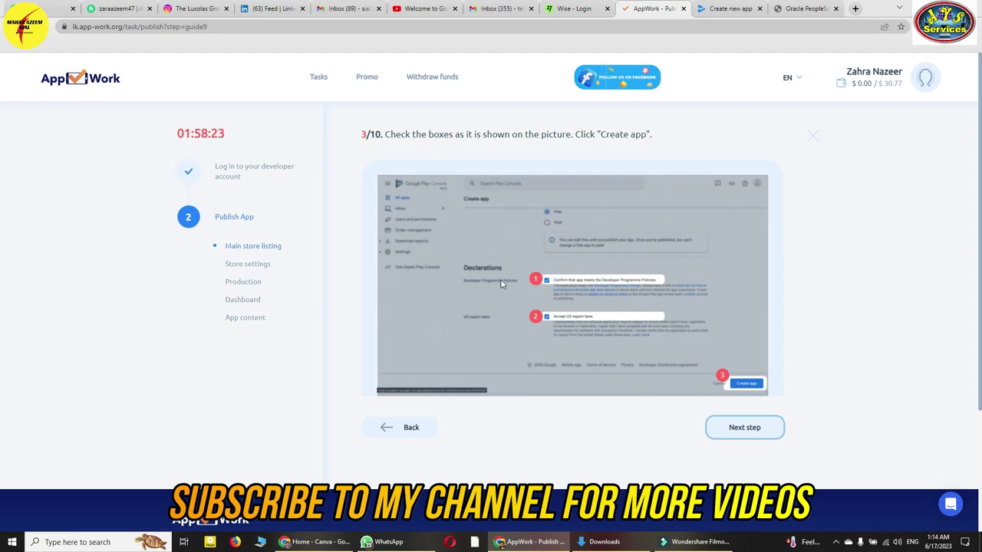
click(725, 9)
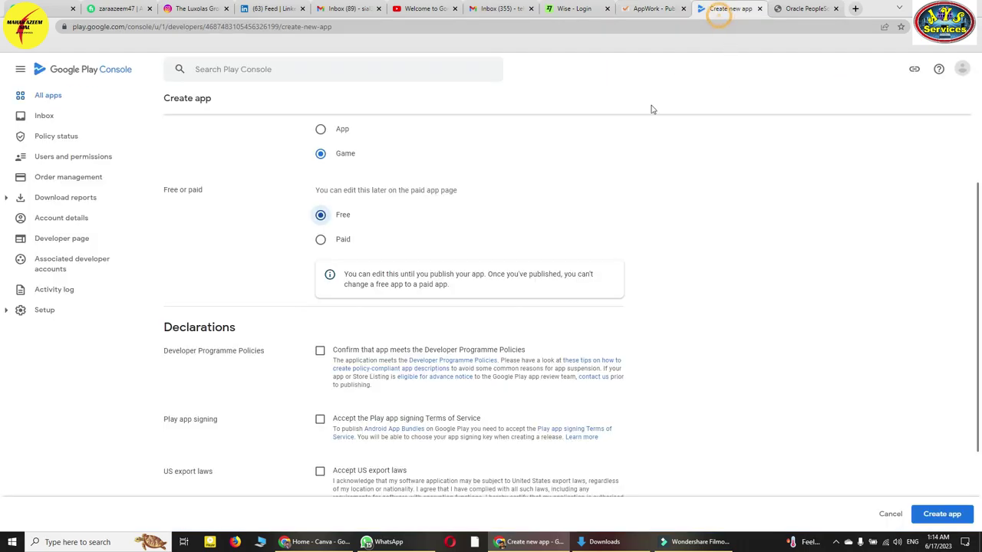
scroll(315, 337, down, 1)
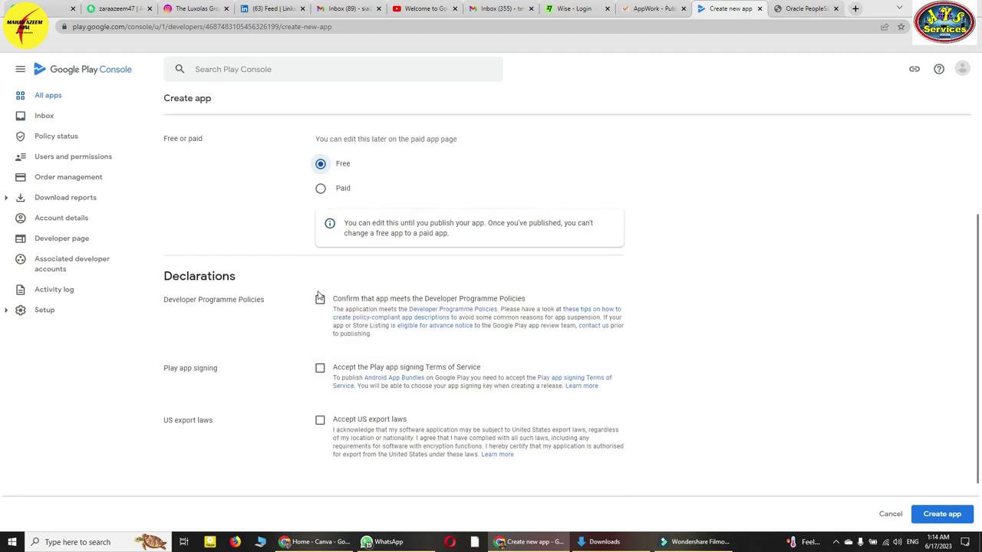
click(320, 300)
click(320, 367)
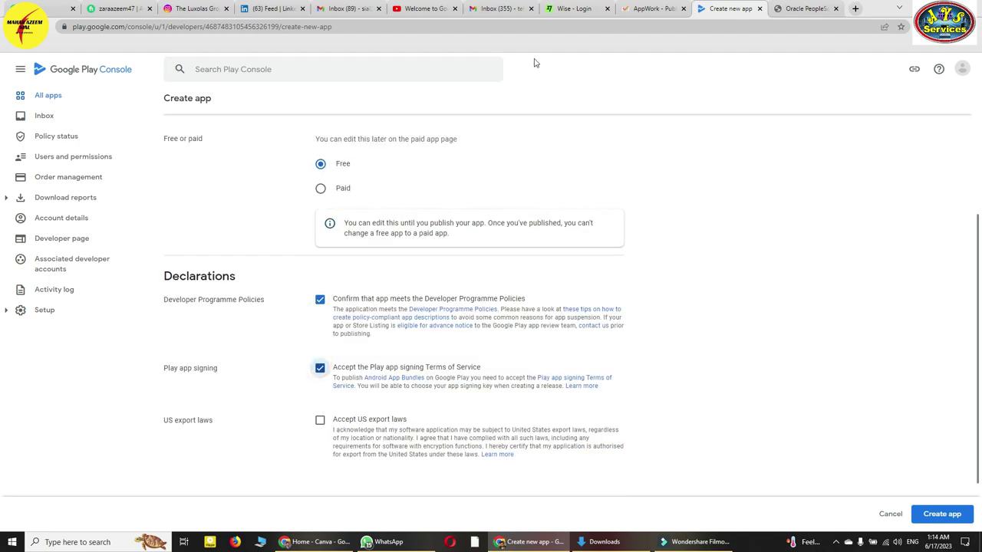
Recheck the required declarations in AppWork and accept the US export laws declaration in Play Console.
click(648, 9)
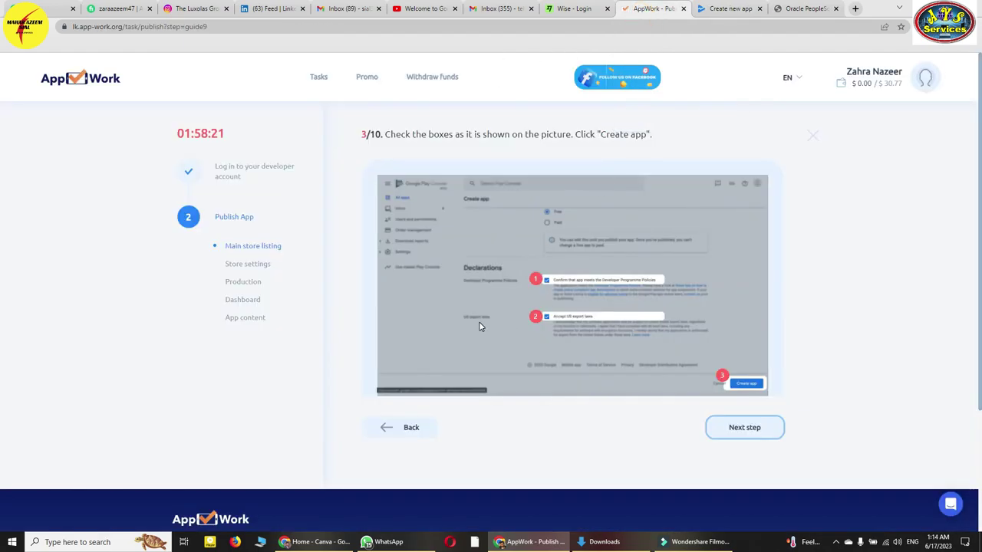
scroll(535, 316, down, 2)
scroll(535, 317, up, 2)
click(729, 8)
scroll(325, 370, down, 1)
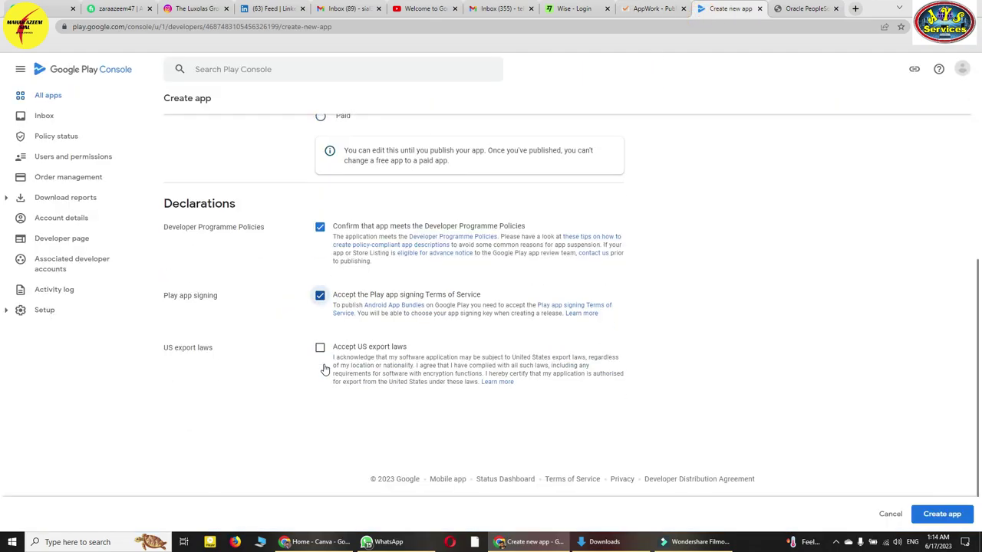
click(320, 348)
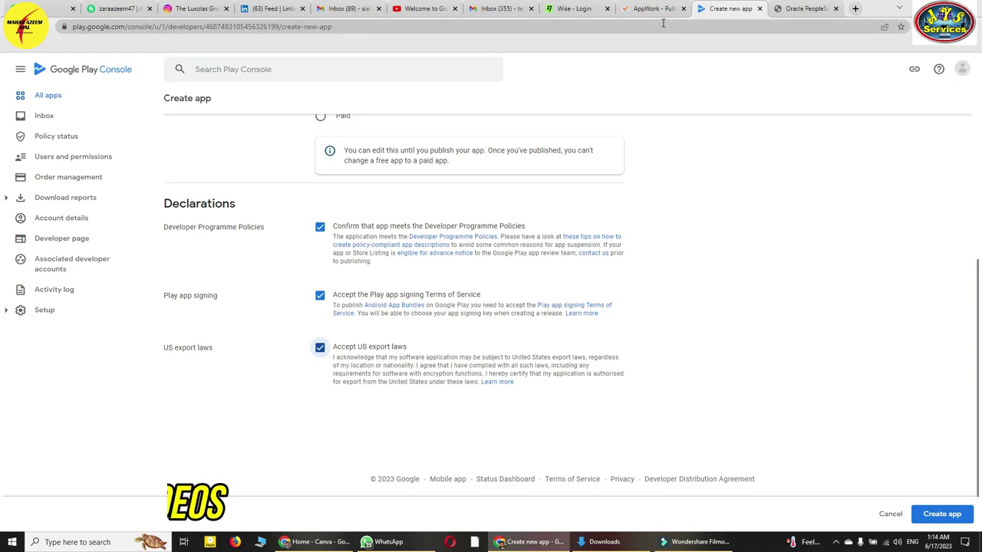
Review instruction 3/10 once more and create the Football Labyrinth app in Play Console.
click(659, 11)
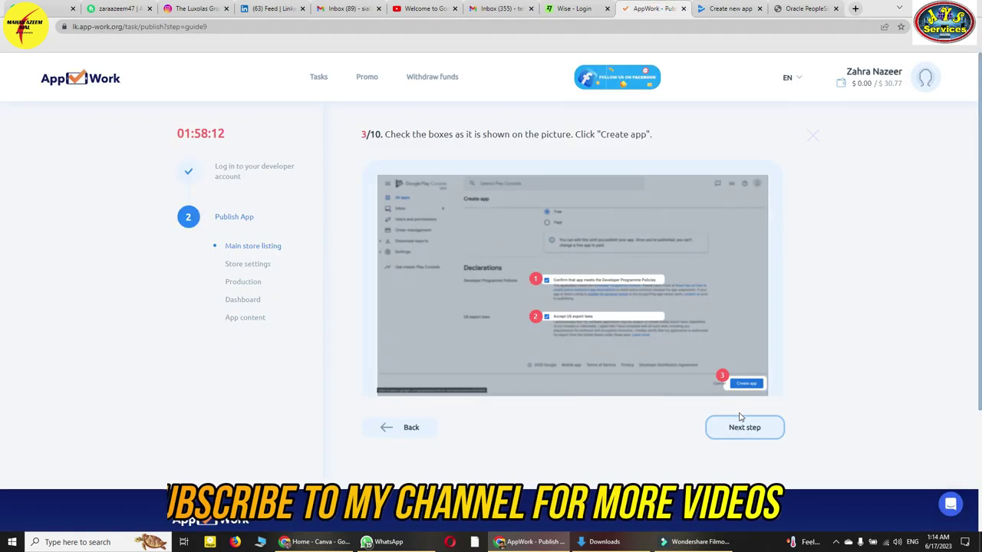
click(698, 9)
click(942, 513)
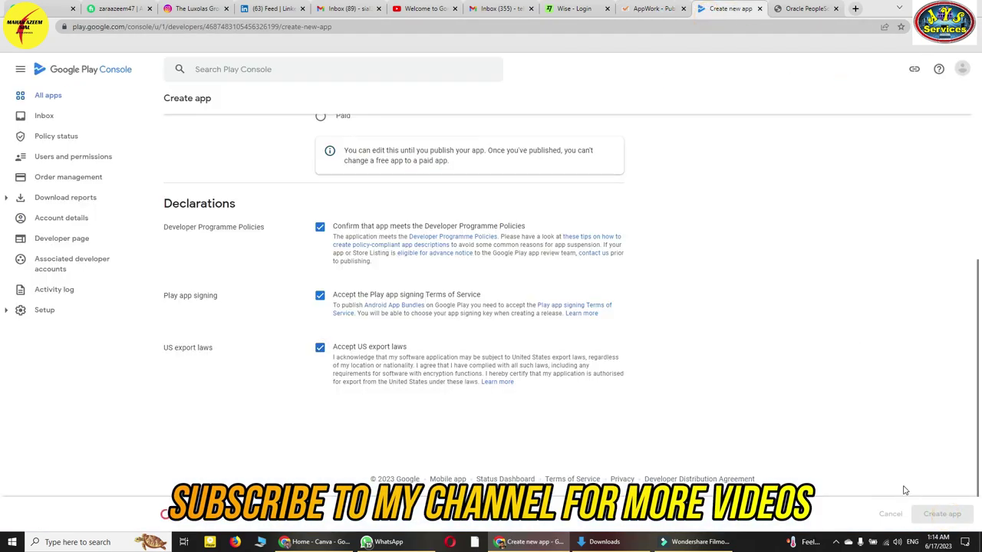
Advance the AppWork guide to instruction 4/10 and expand the Store presence section of the new app in Play Console.
click(648, 9)
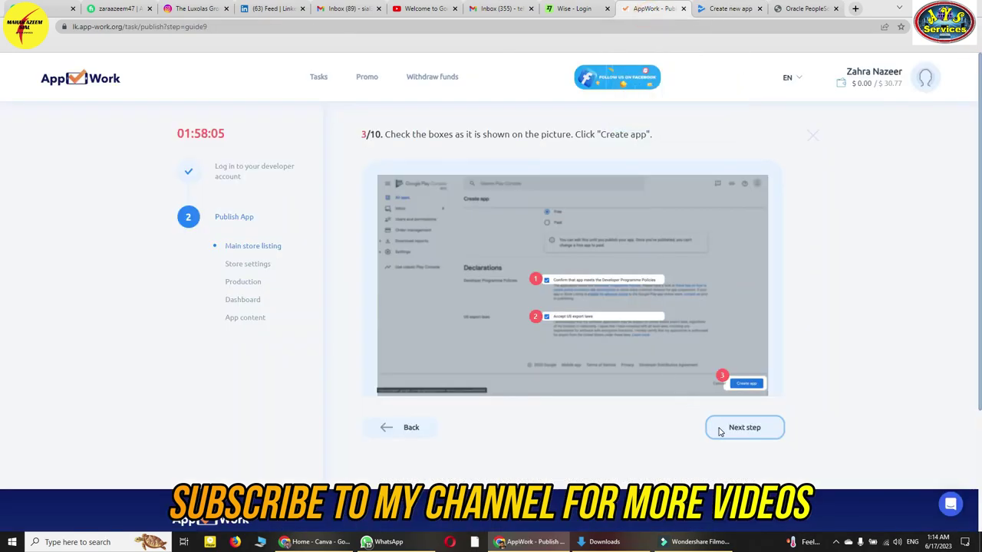
click(741, 429)
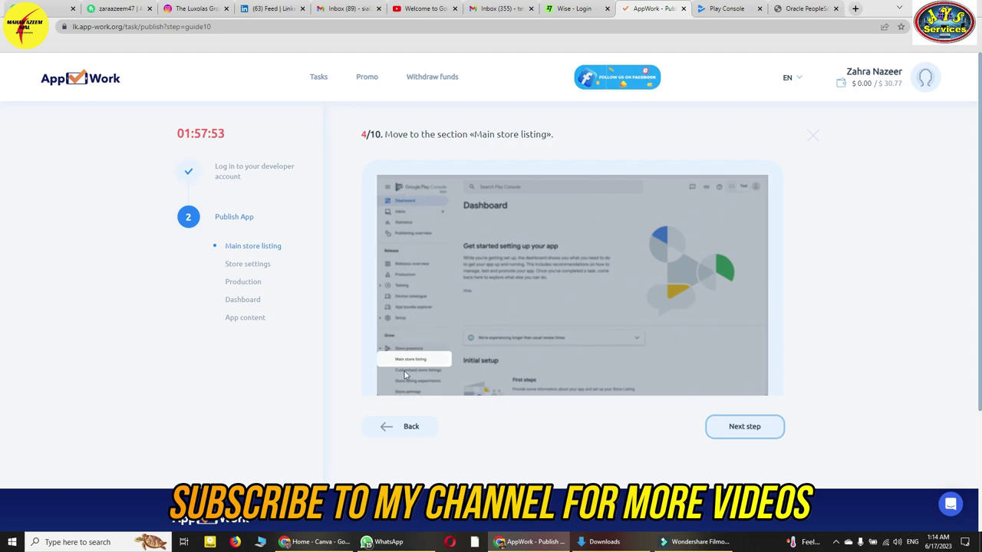
click(727, 8)
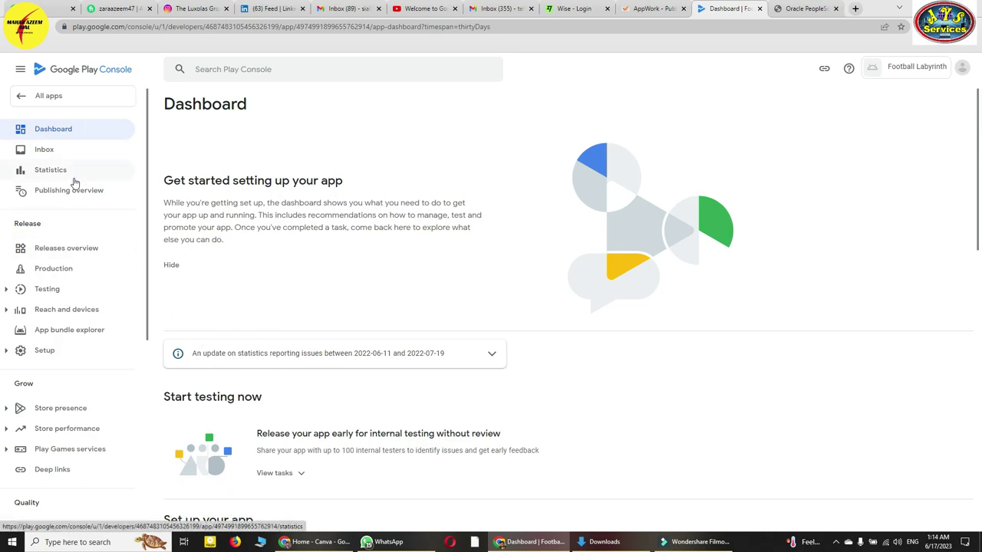
scroll(98, 293, down, 3)
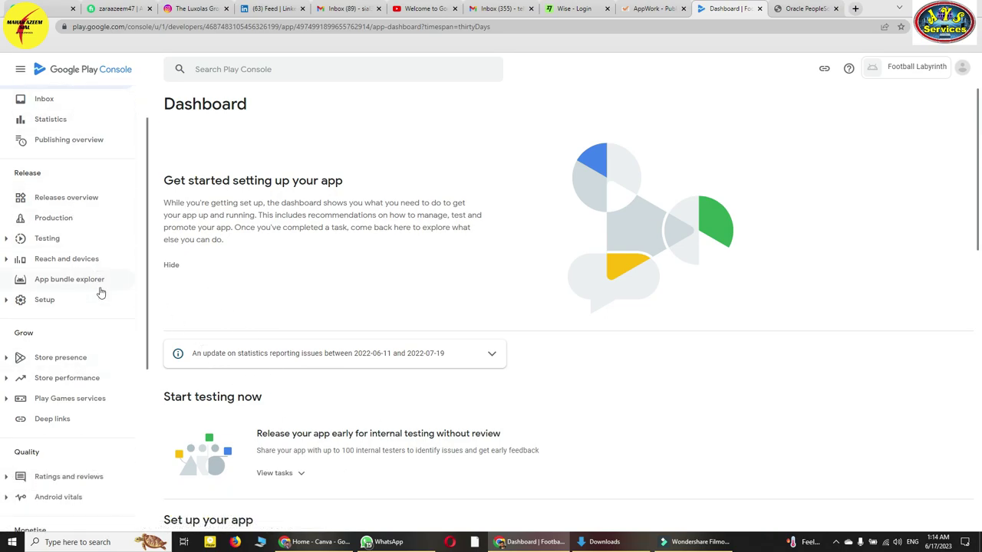
scroll(99, 294, down, 1)
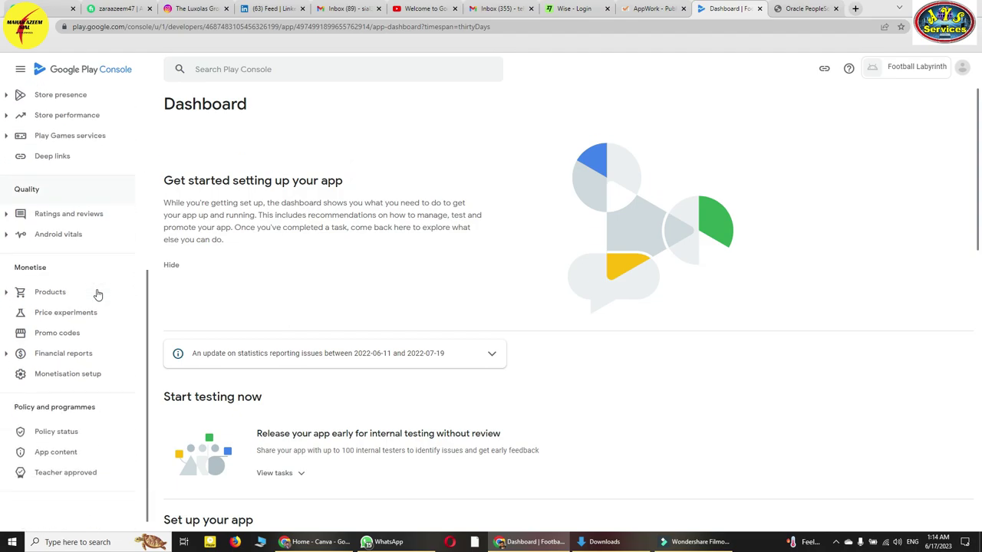
scroll(98, 297, up, 2)
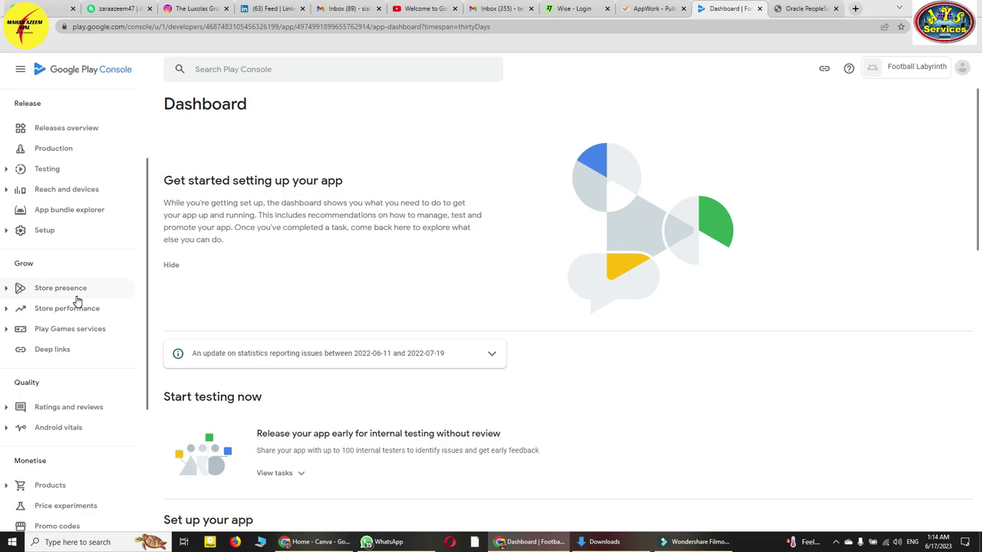
click(78, 297)
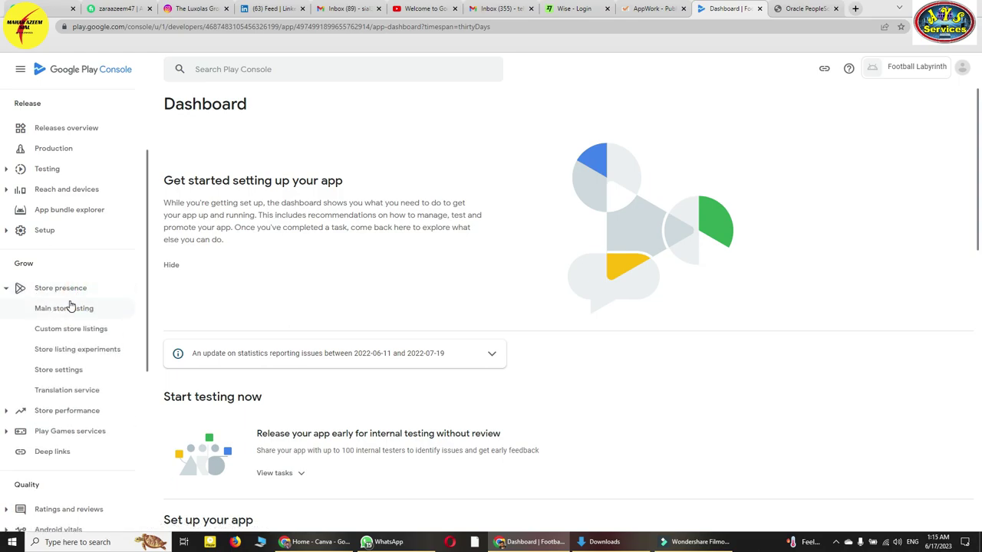
Confirm the required section in AppWork and open the app's Main store listing page in Play Console.
click(625, 8)
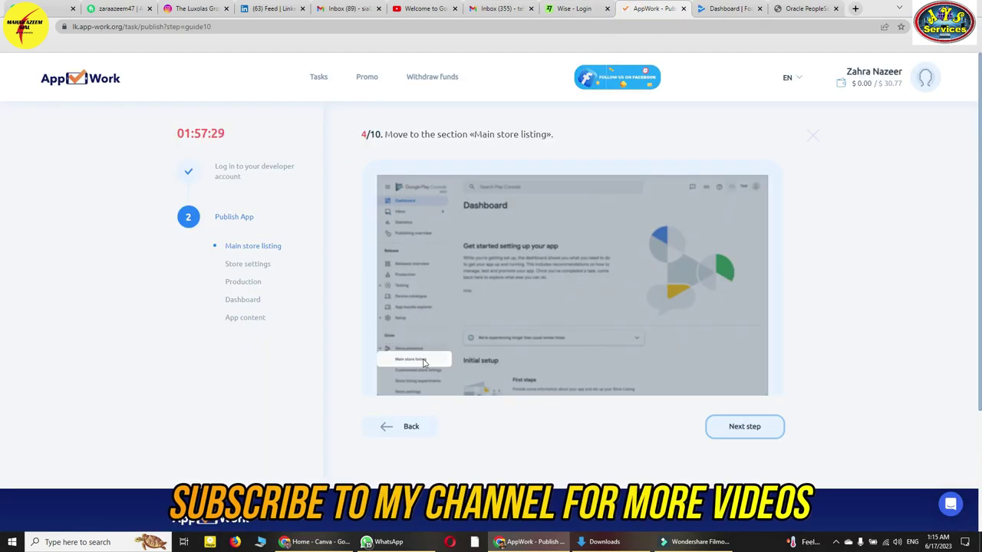
click(724, 8)
click(52, 310)
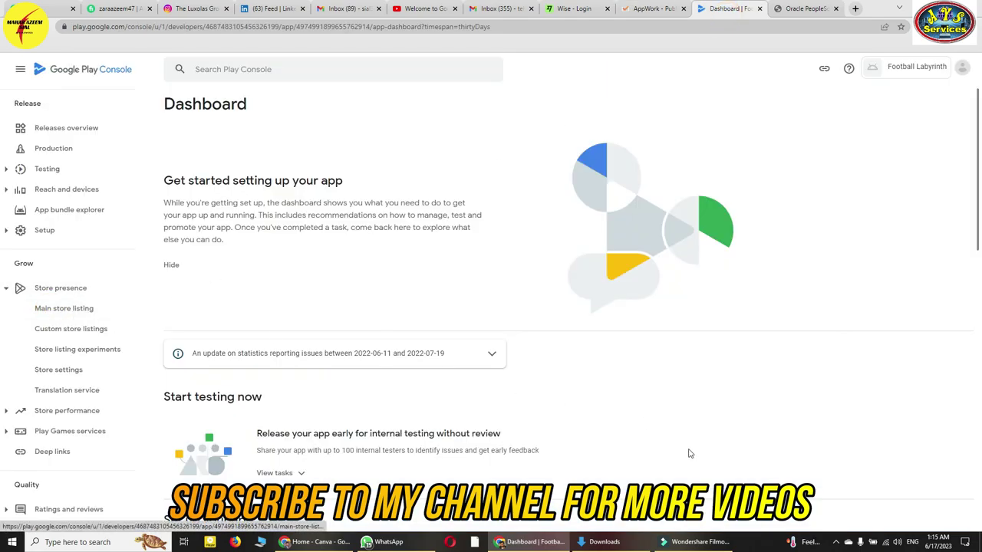
click(834, 545)
click(834, 546)
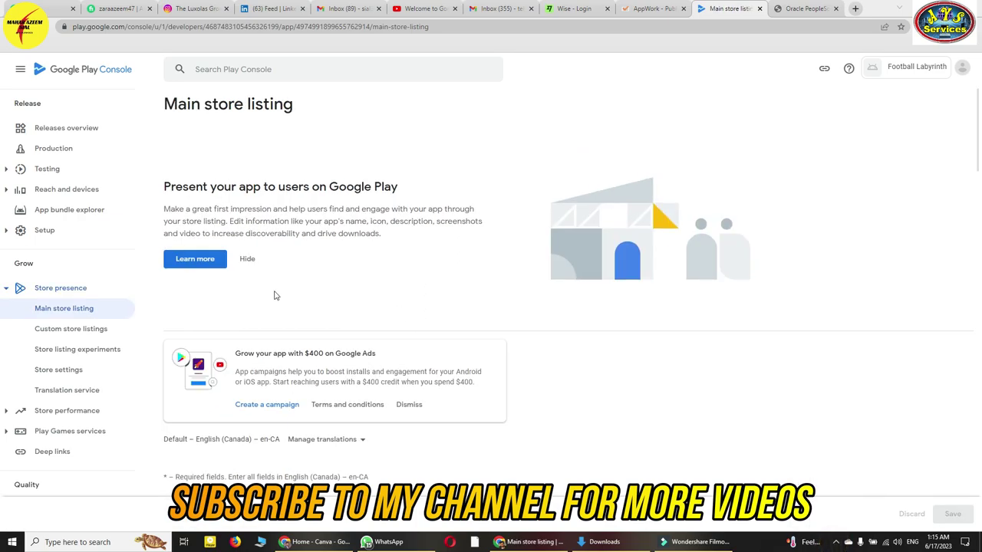
Advance the AppWork guide to instruction 5/10 and locate the app name and description fields in the main store listing.
click(648, 8)
click(729, 427)
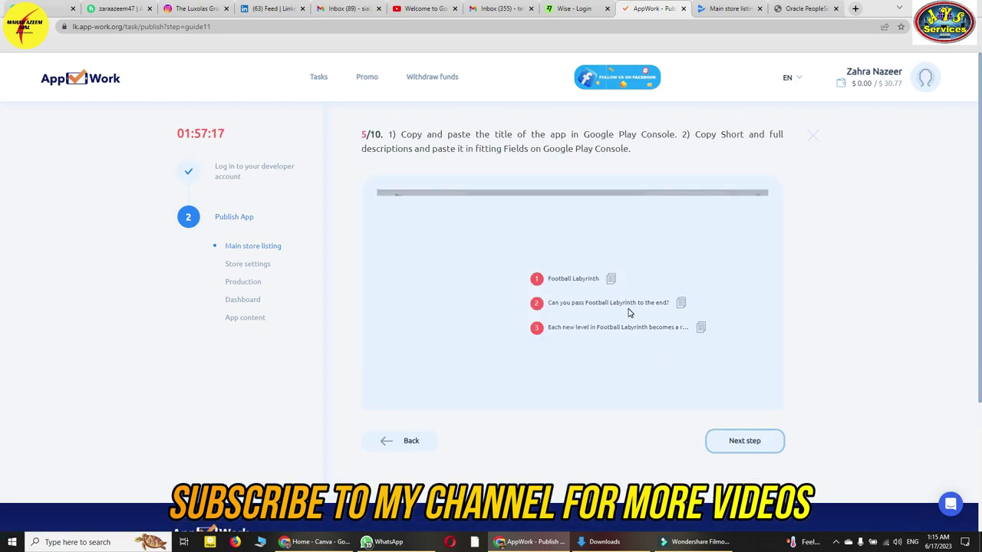
click(715, 9)
scroll(418, 234, down, 4)
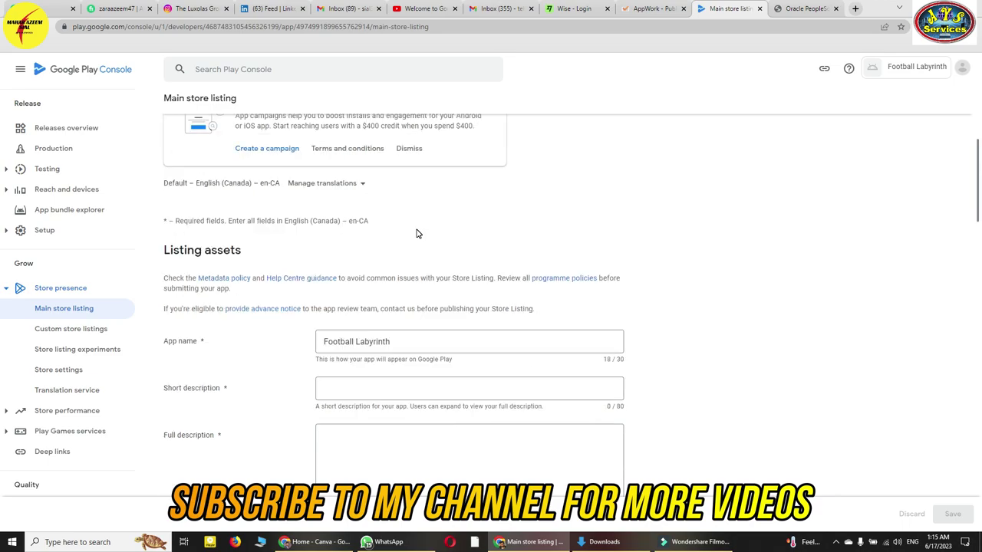
scroll(417, 229, down, 2)
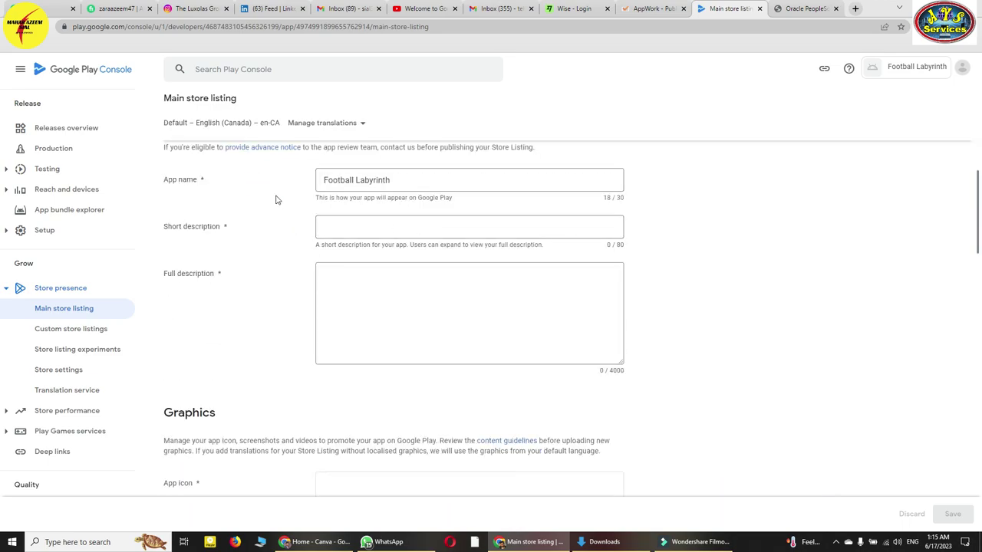
Copy the title "Football Labyrinth" from AppWork and replace the store listing's app name with it.
click(652, 8)
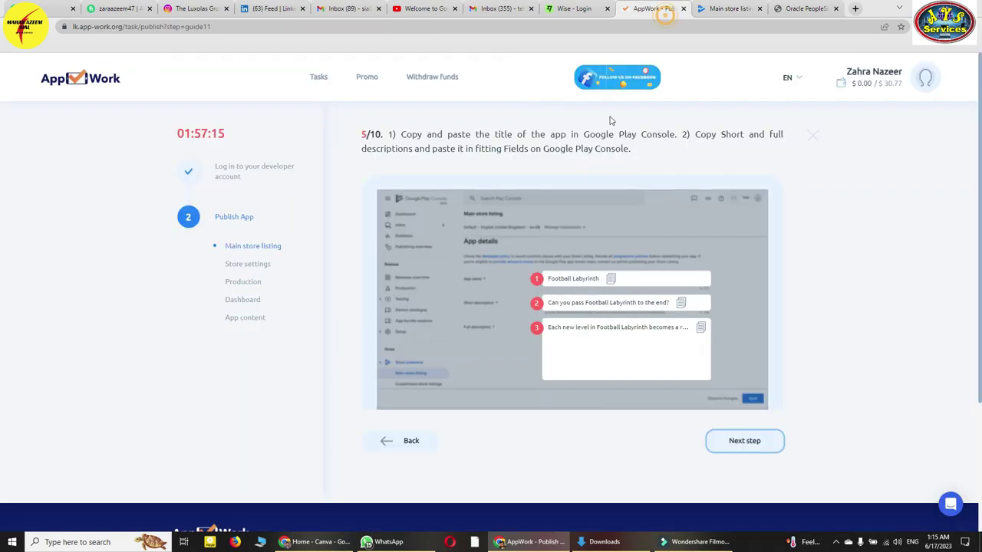
click(612, 284)
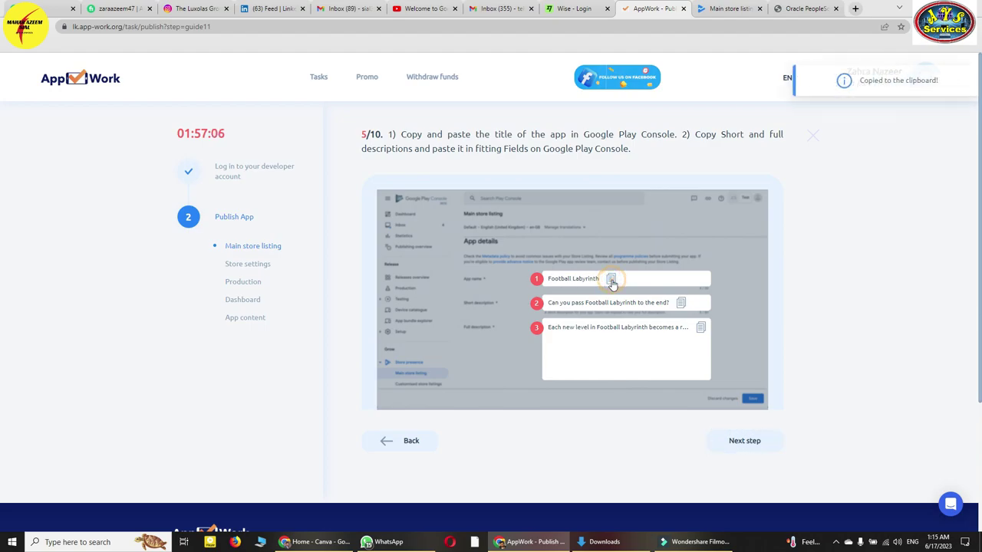
click(729, 11)
click(395, 180)
triple_click(395, 180)
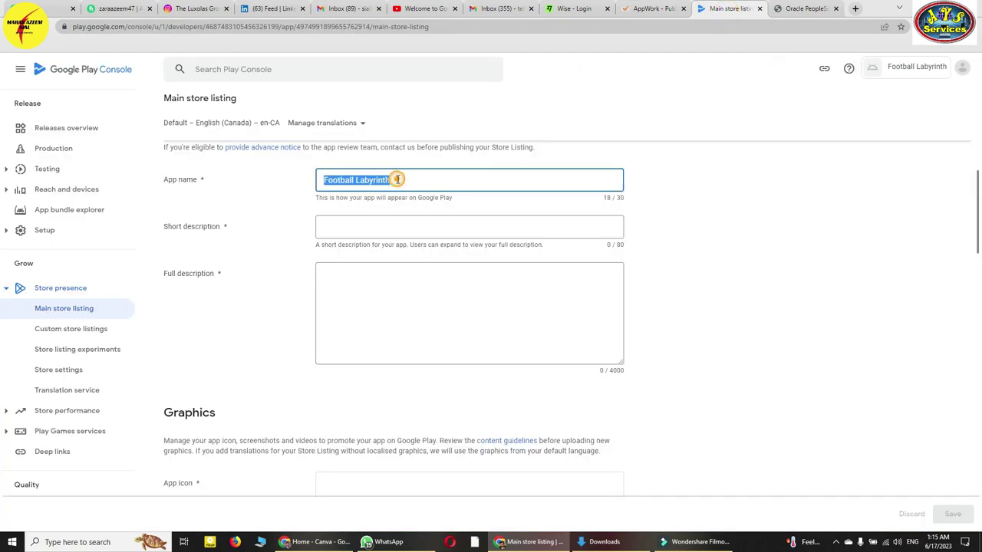
key(ctrl+v)
Copy the short description "Can you pass Football Labyrinth to the end?" from AppWork into the store listing's short description.
click(650, 9)
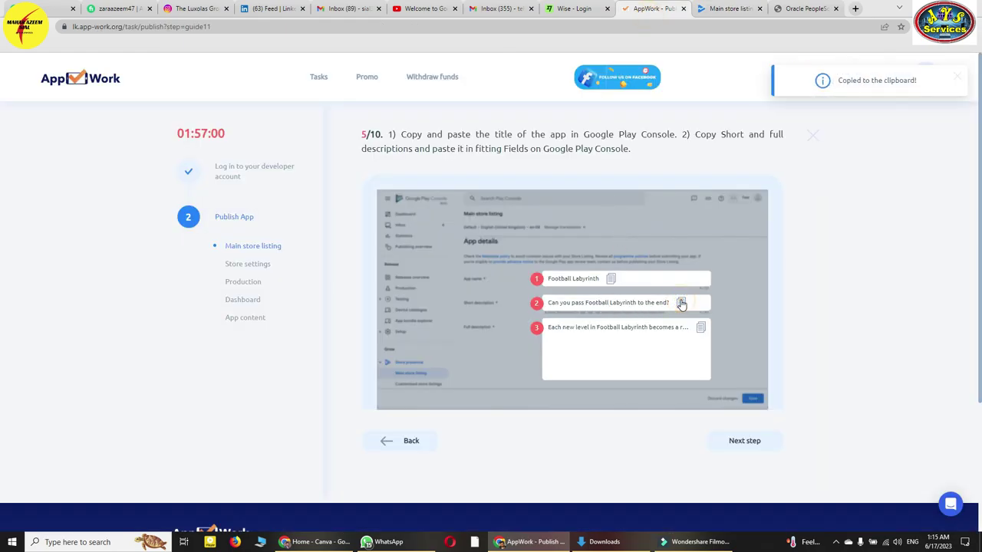
click(724, 8)
click(428, 227)
key(ctrl+v)
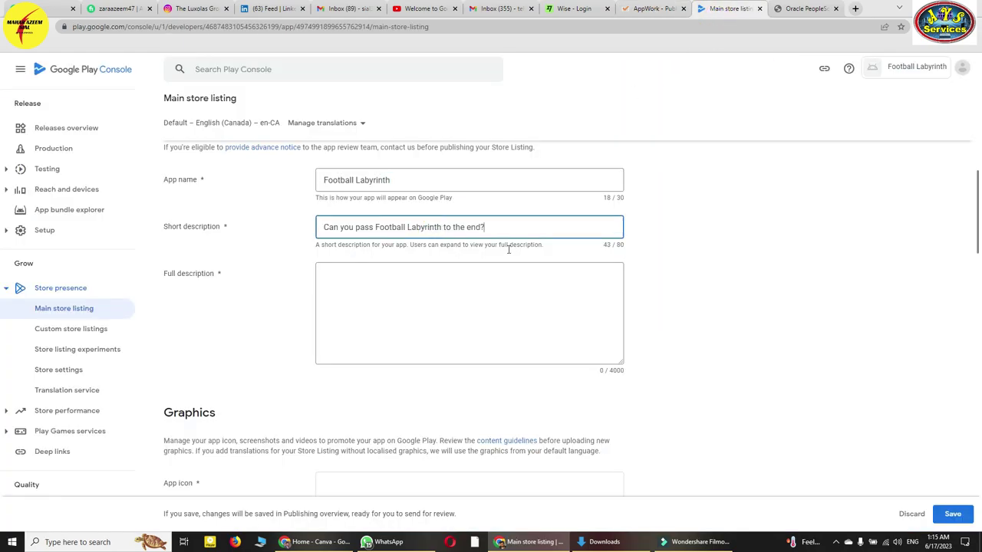
Copy the full description starting "Each new level in Football Labyrinth becomes a real challenge" from AppWork into the store listing's full description.
click(641, 9)
click(700, 328)
click(718, 10)
click(381, 272)
key(ctrl+v)
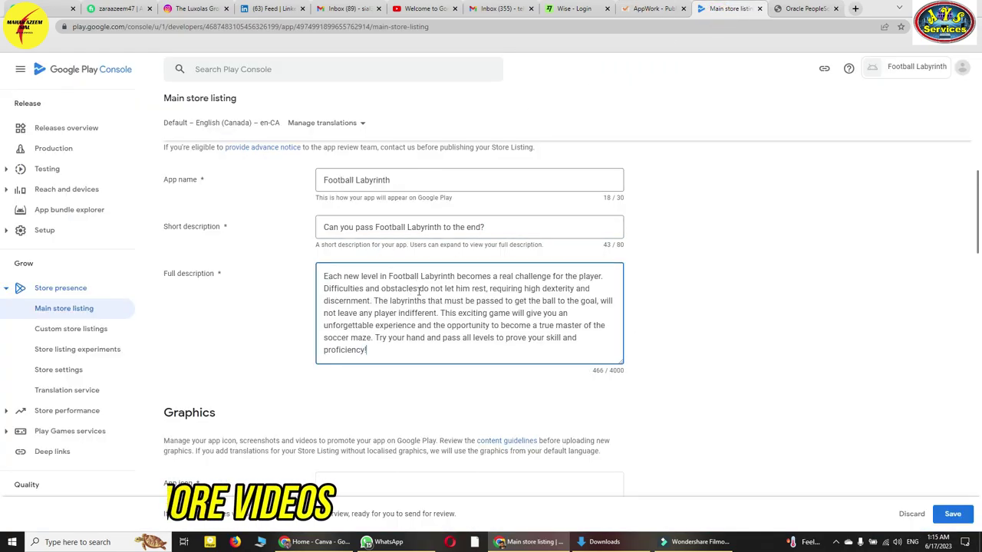
Advance the AppWork guide to instruction 6/10 and locate the app icon upload area in the listing's Graphics section.
click(644, 9)
click(747, 442)
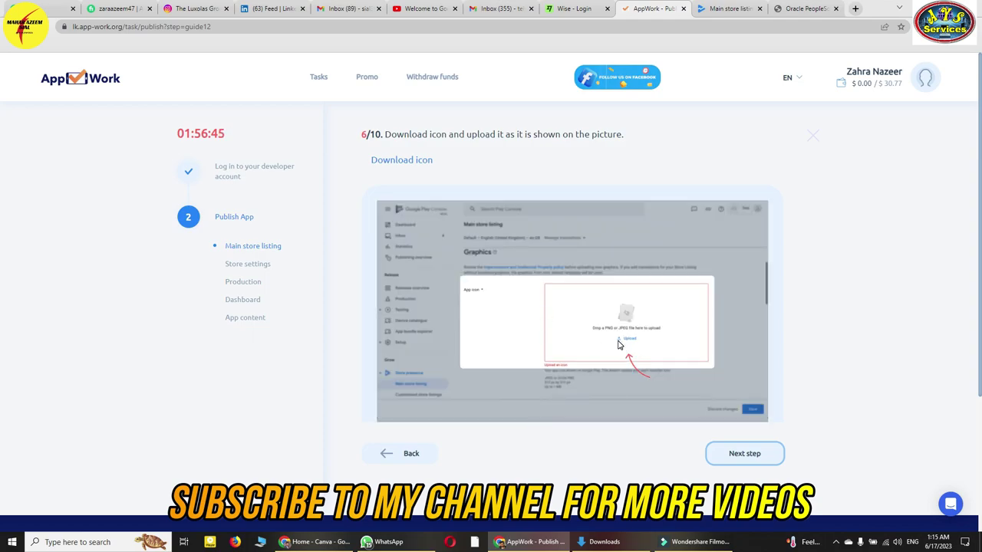
click(728, 8)
scroll(461, 272, down, 3)
scroll(337, 330, down, 1)
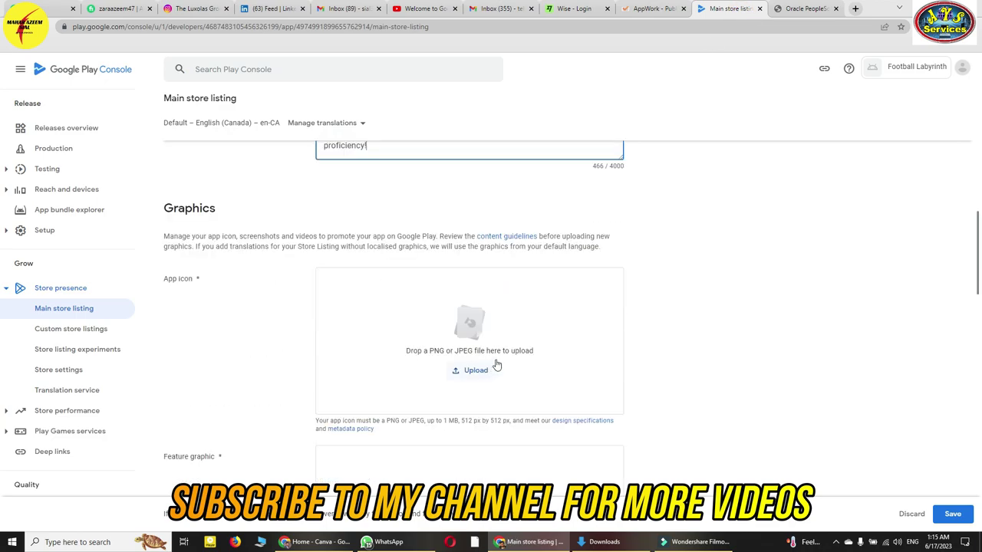
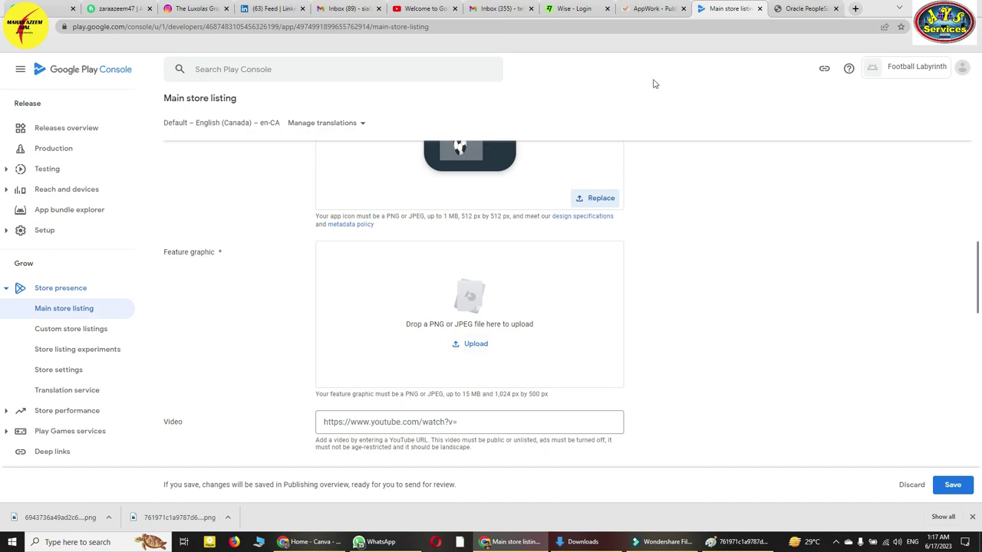
Check AppWork's feature graphic instruction and try to upload the downloaded football PNG as the store listing's feature graphic.
click(654, 9)
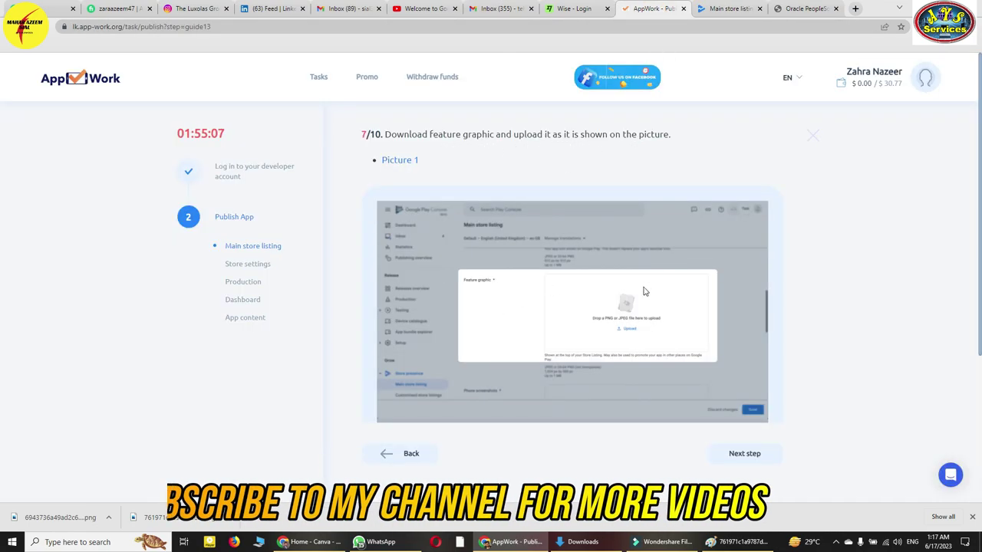
click(726, 11)
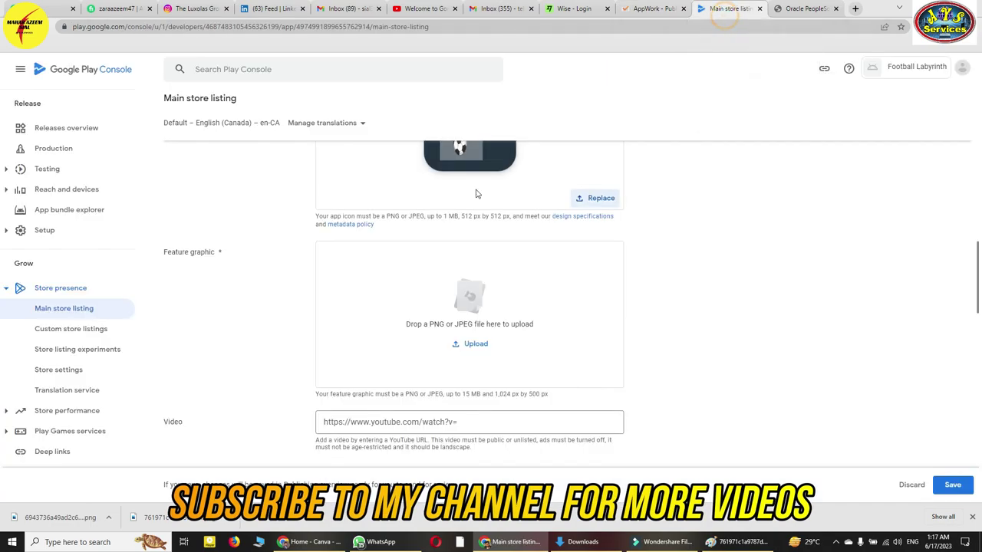
click(483, 345)
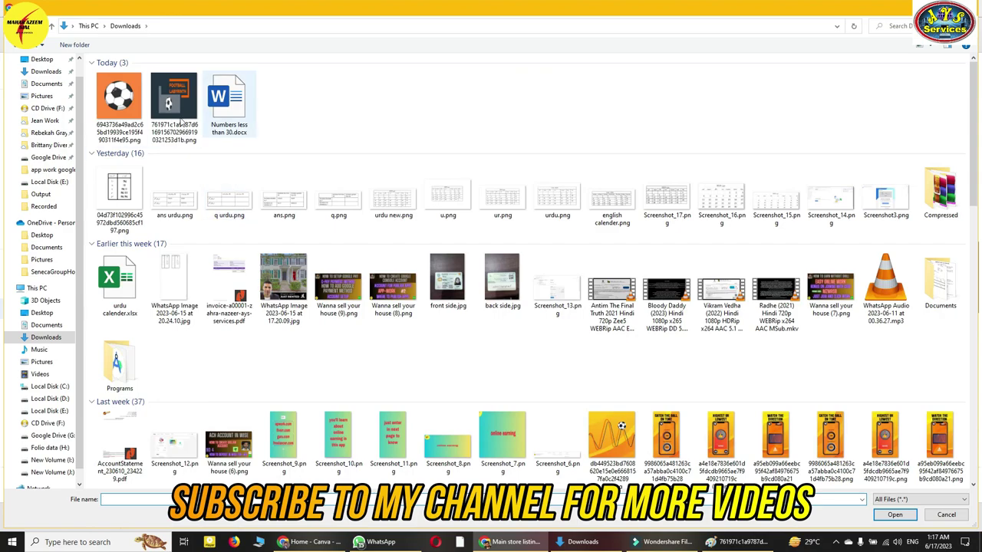
click(118, 104)
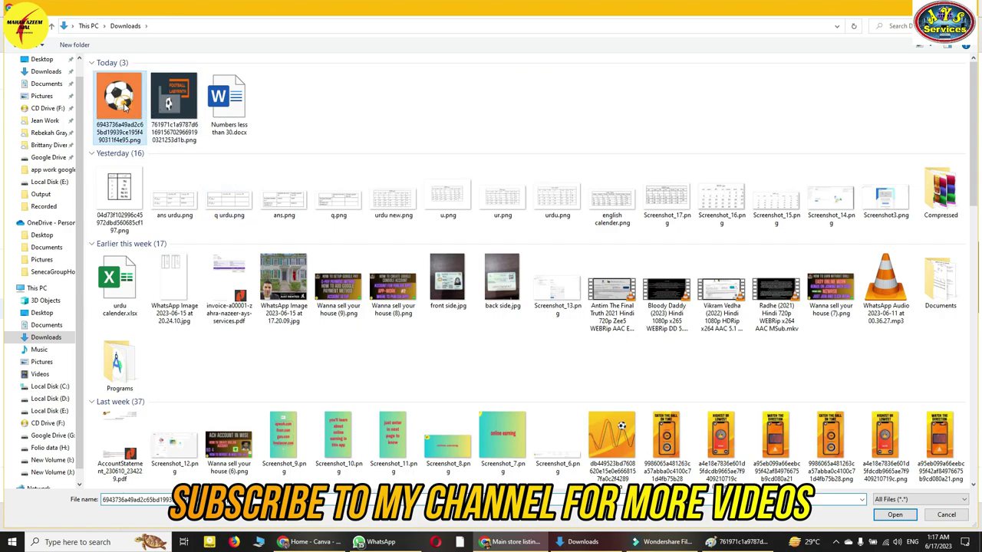
click(897, 515)
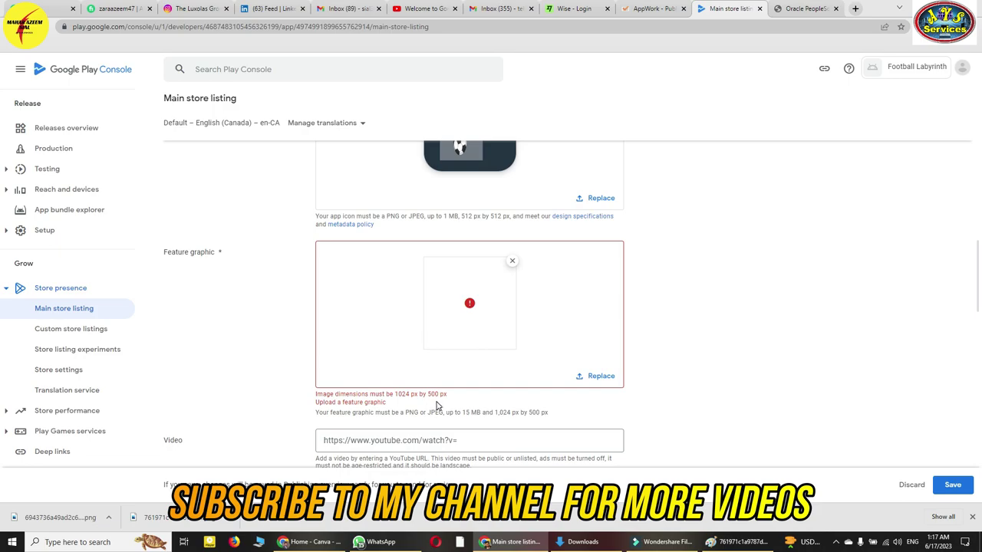
Open the orange football PNG from the Downloads folder for editing in Paint.
click(583, 541)
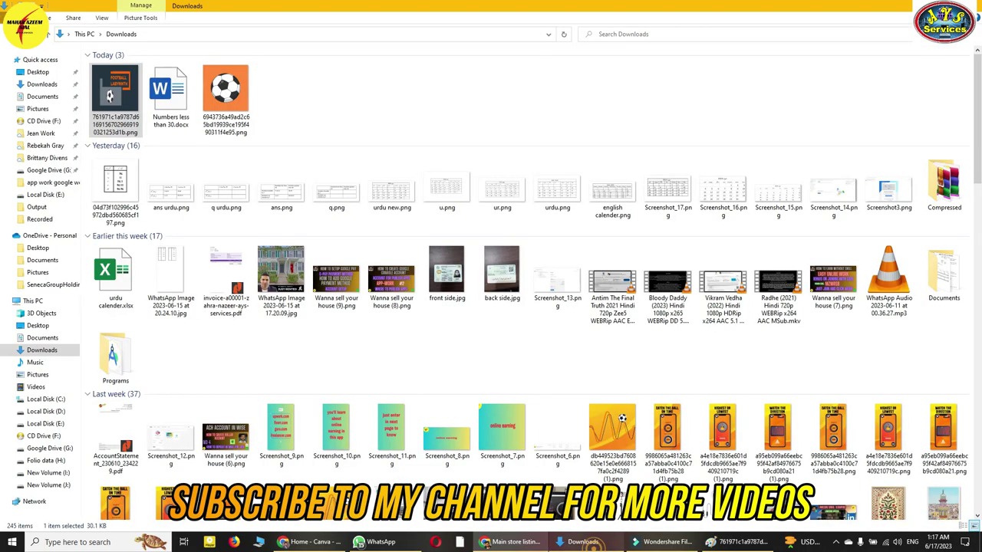
click(219, 107)
right_click(218, 105)
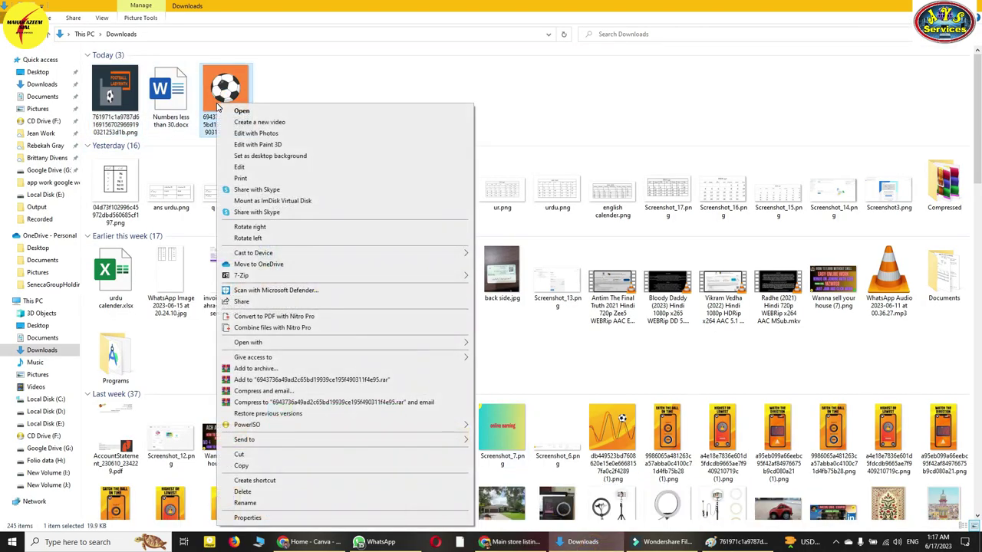
click(244, 167)
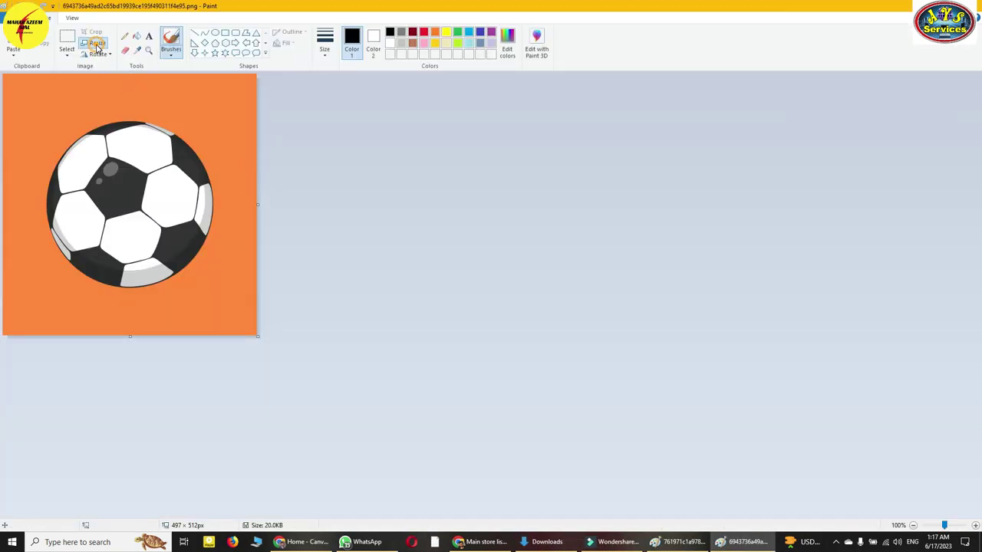
Resize the football image to 1024 by 500 pixels without maintaining its aspect ratio.
click(97, 46)
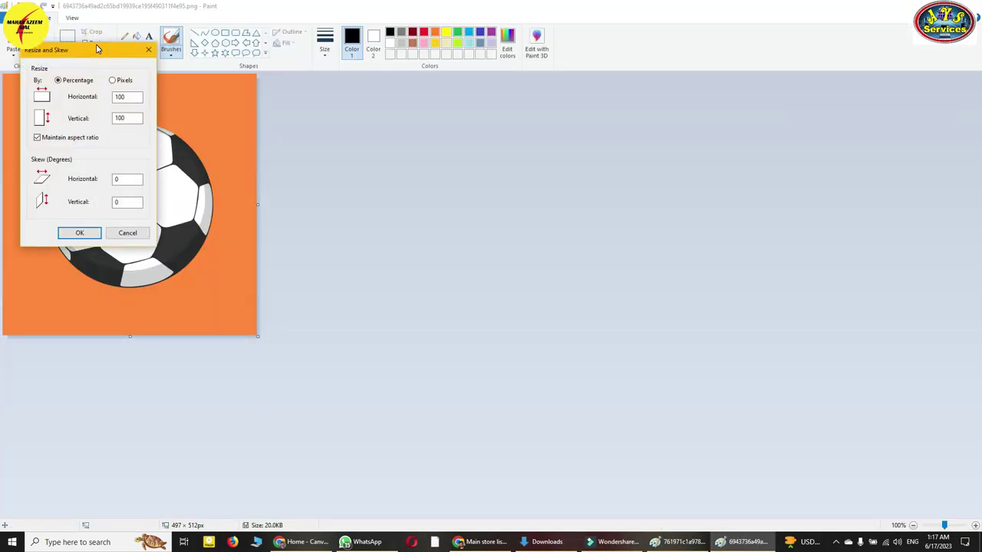
click(114, 81)
click(482, 541)
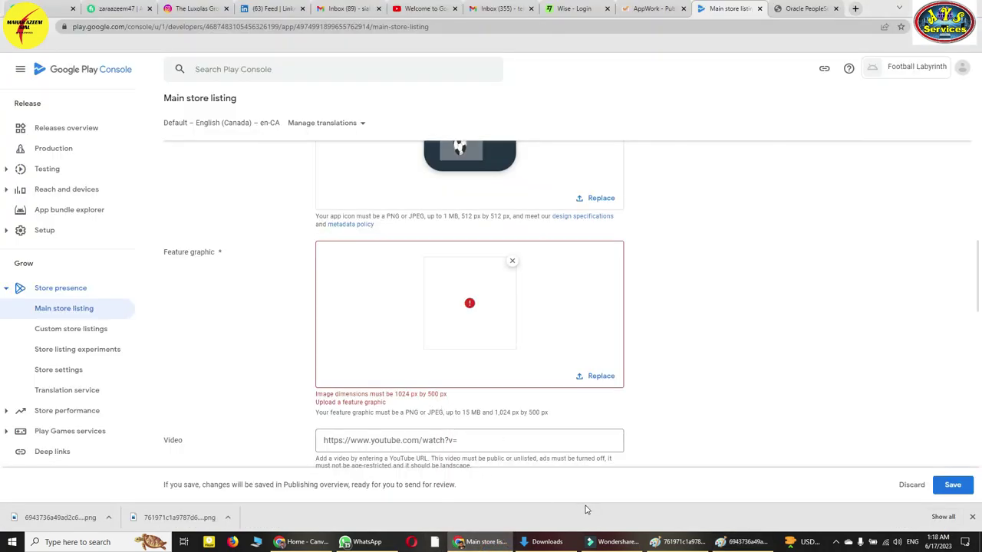
click(717, 542)
click(127, 96)
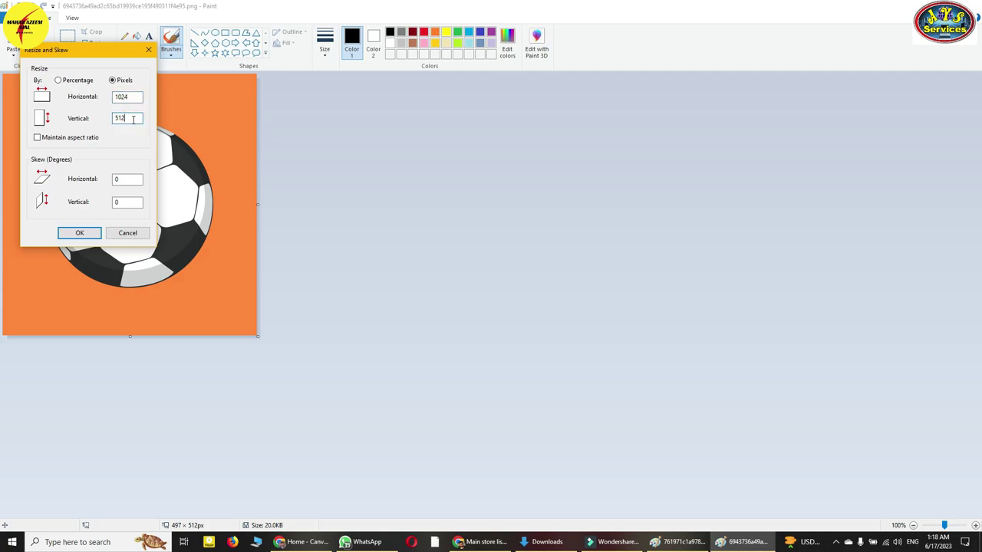
click(79, 233)
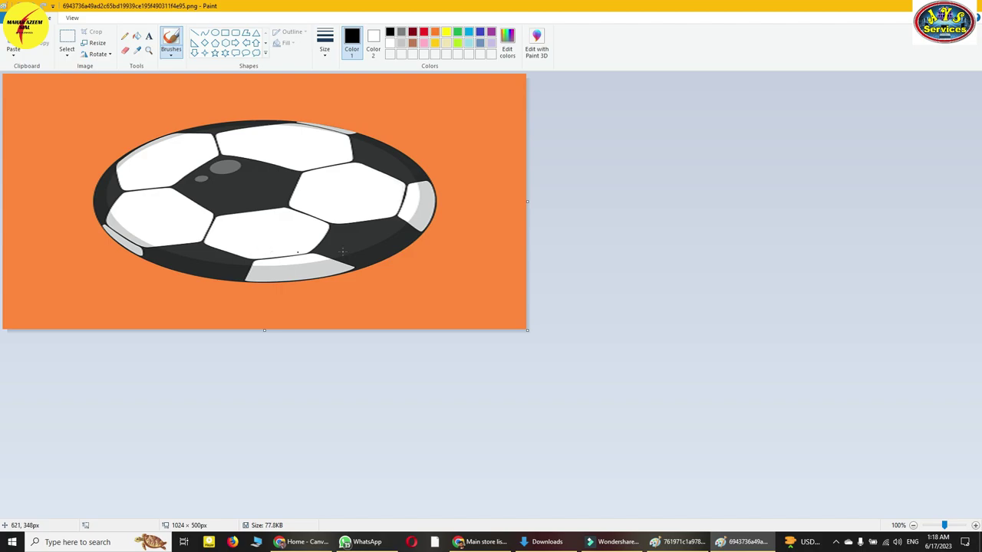
Return to Play Console and replace the rejected feature graphic with the resized football PNG.
key(alt+Tab)
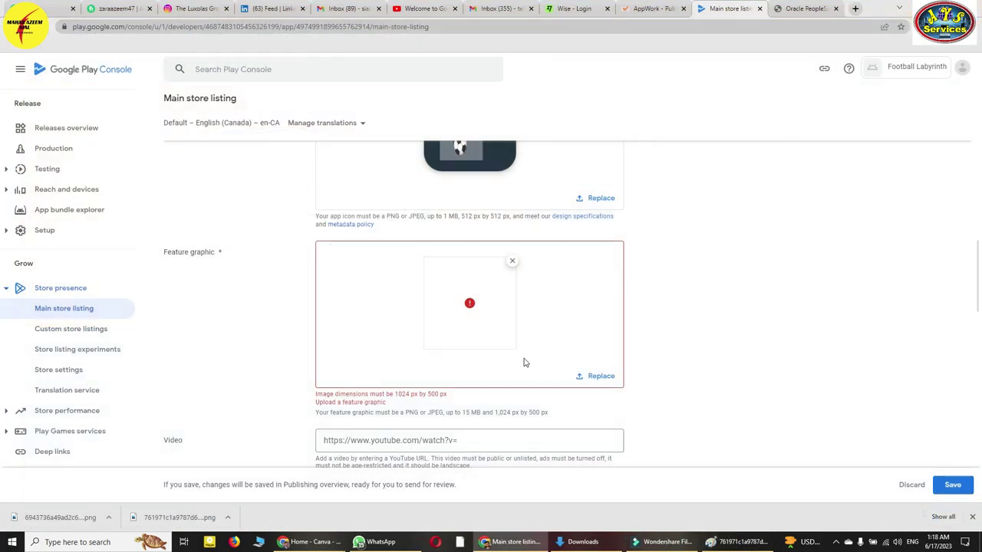
click(595, 376)
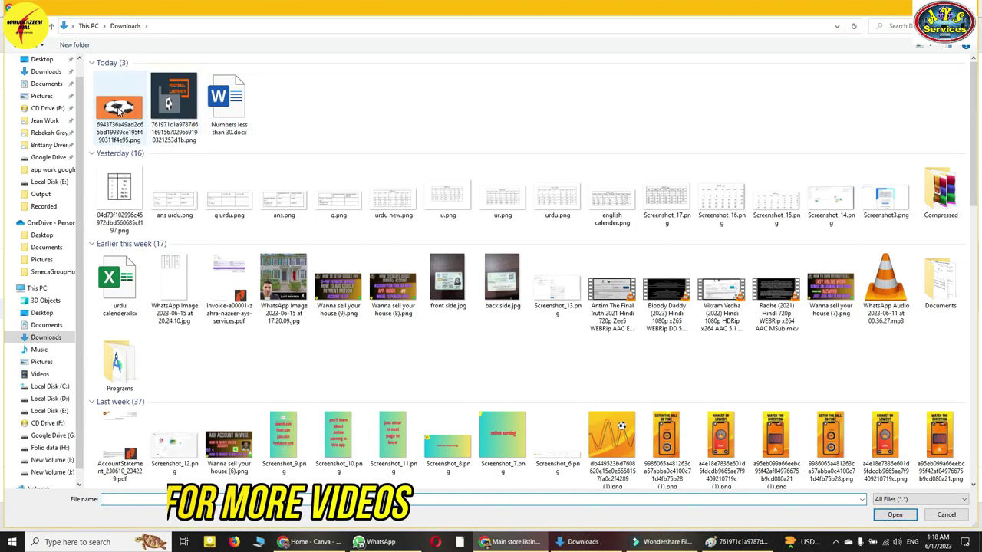
double_click(119, 110)
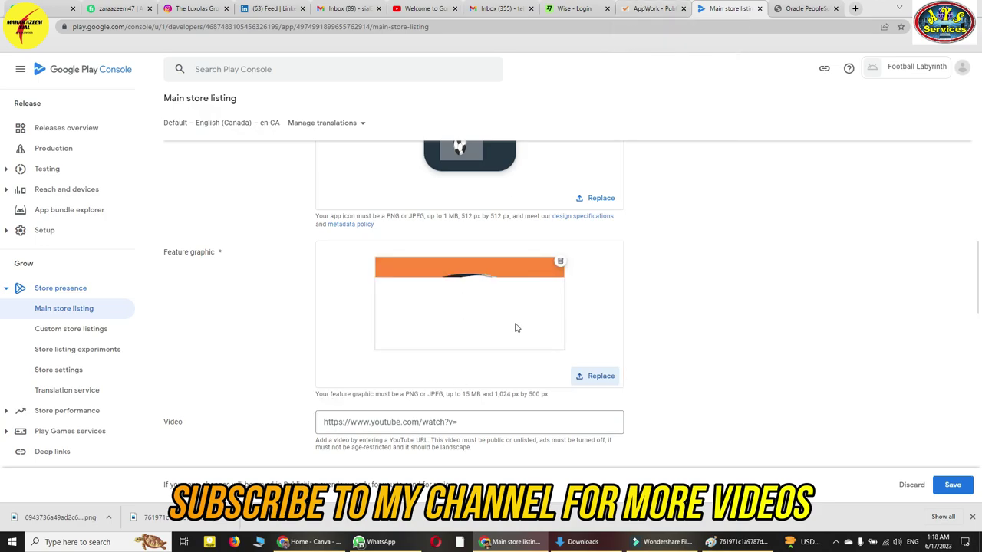
Advance the AppWork guide to instruction 8/10 and review its phone screenshot requirements.
click(644, 8)
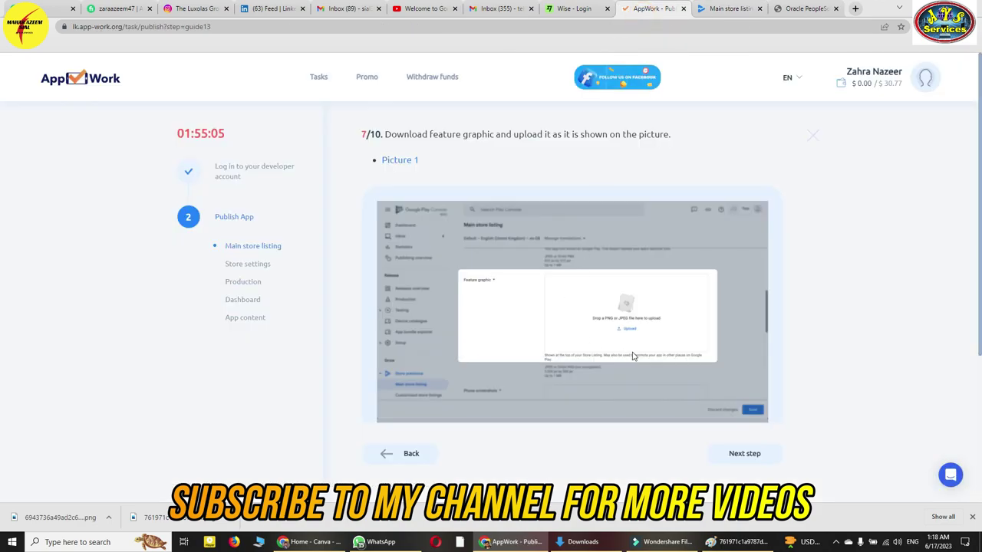
click(744, 453)
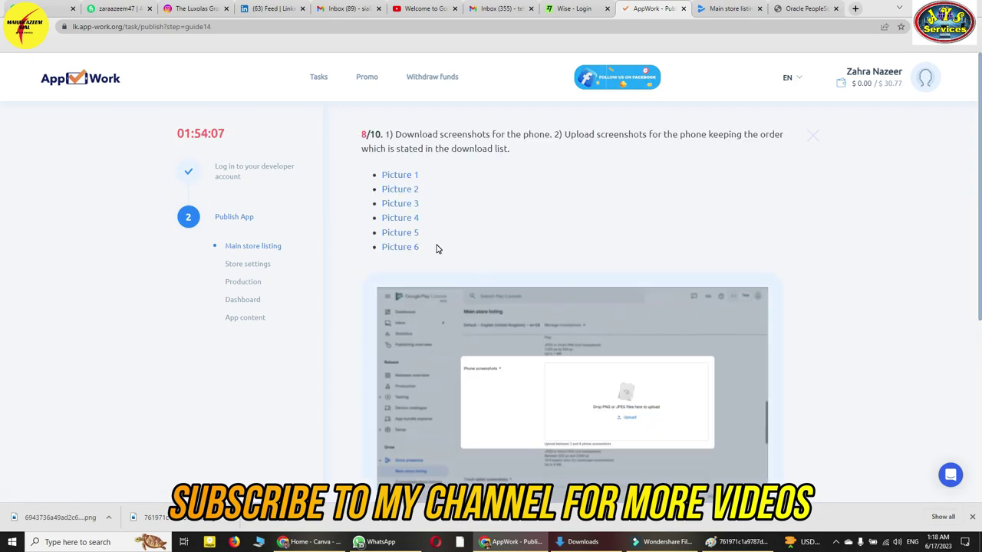
scroll(513, 246, down, 2)
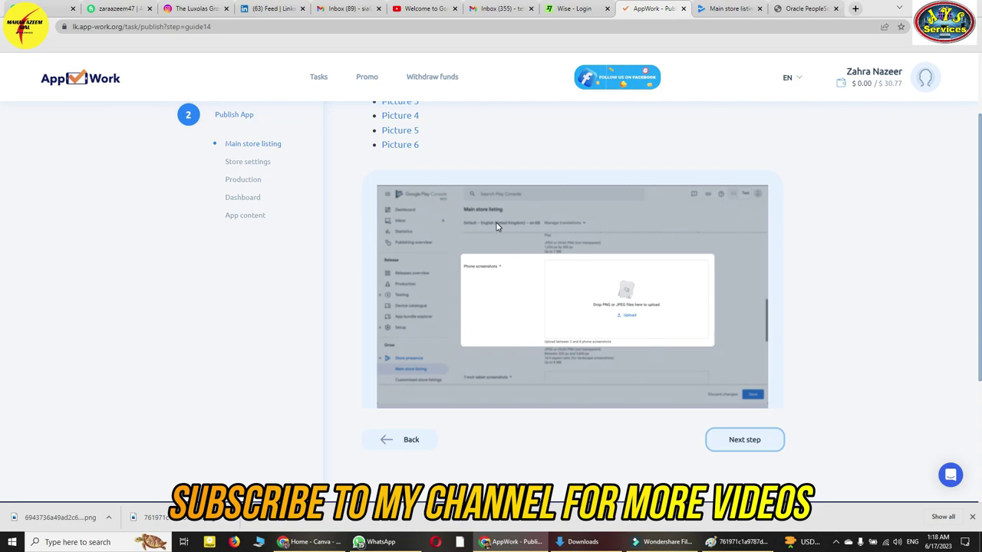
scroll(487, 213, up, 2)
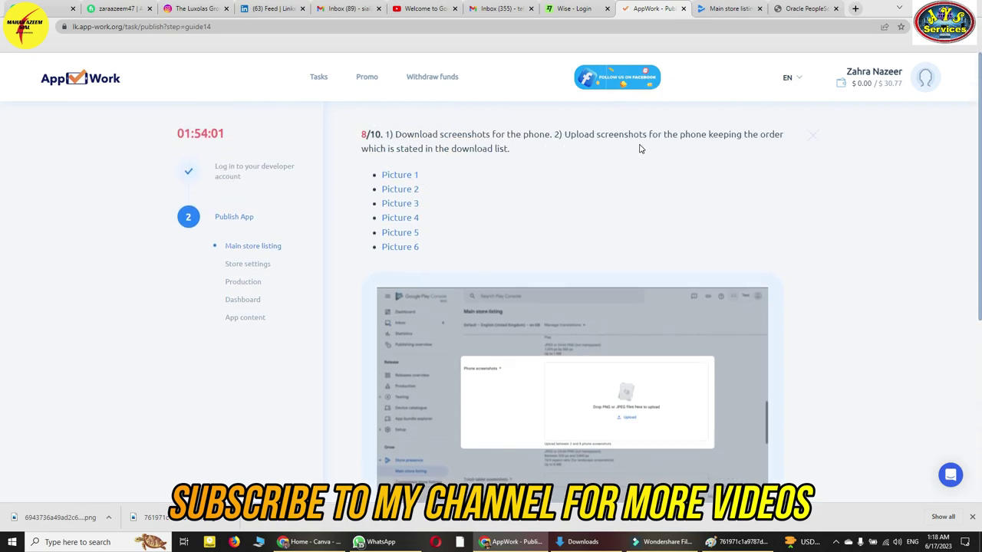
Download phone screenshots Picture 1 through Picture 6 from the AppWork instruction.
click(404, 175)
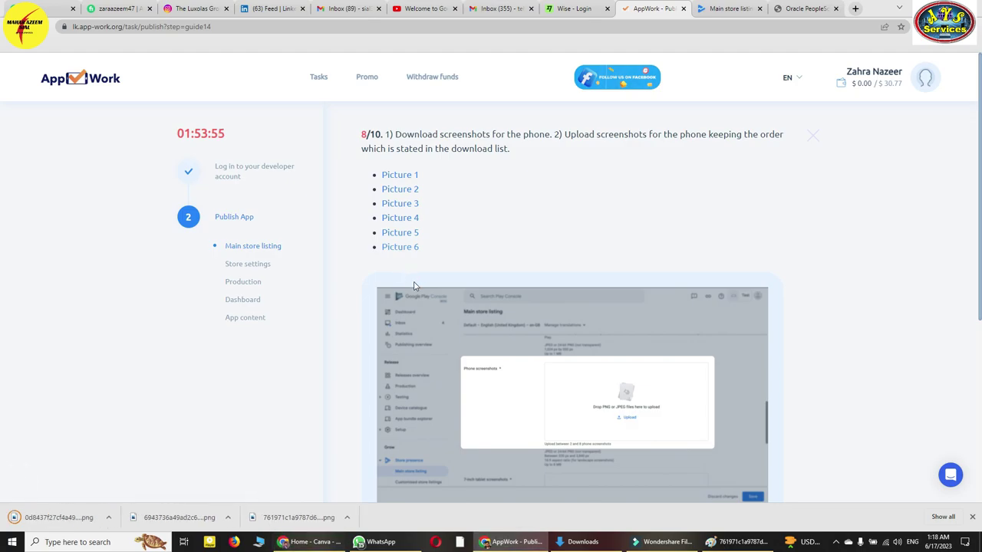
click(407, 197)
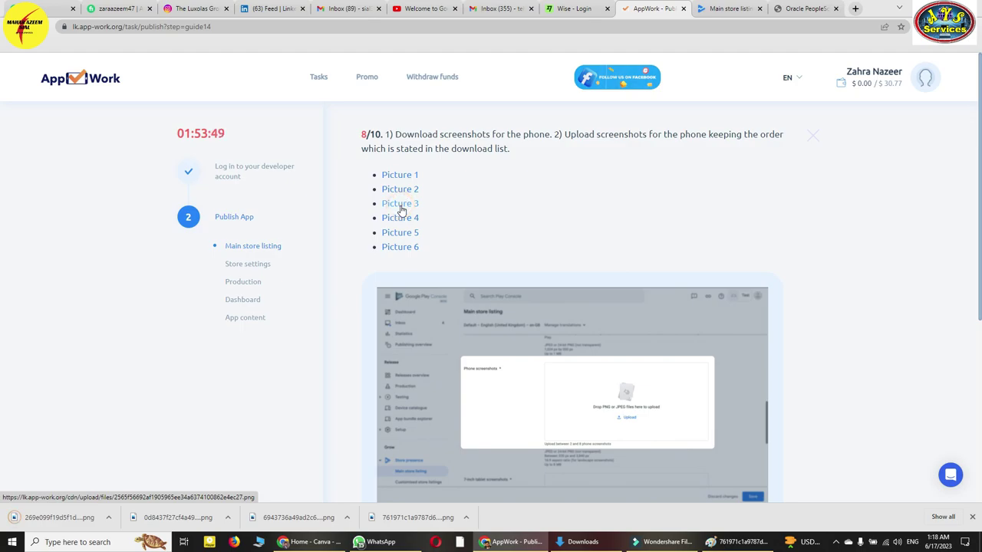
click(400, 207)
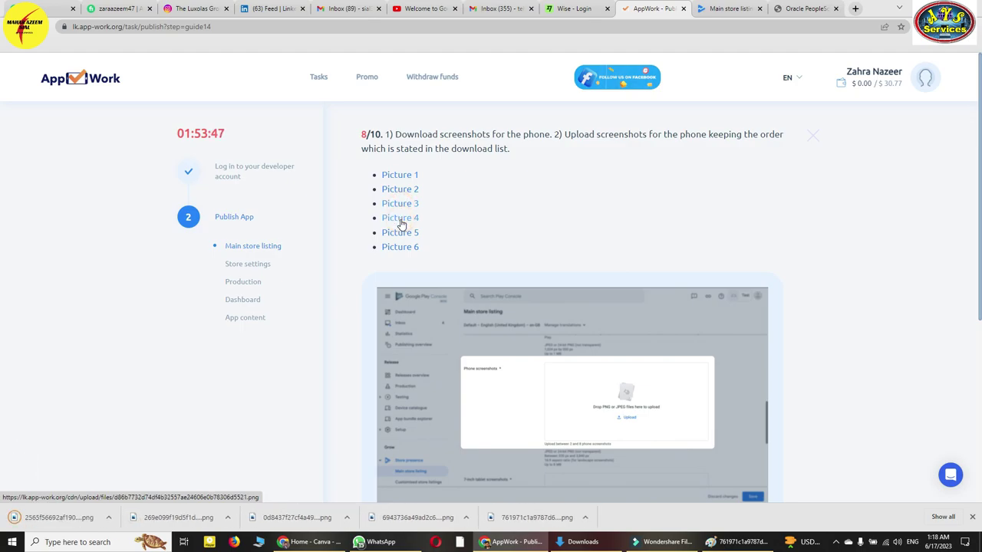
click(400, 220)
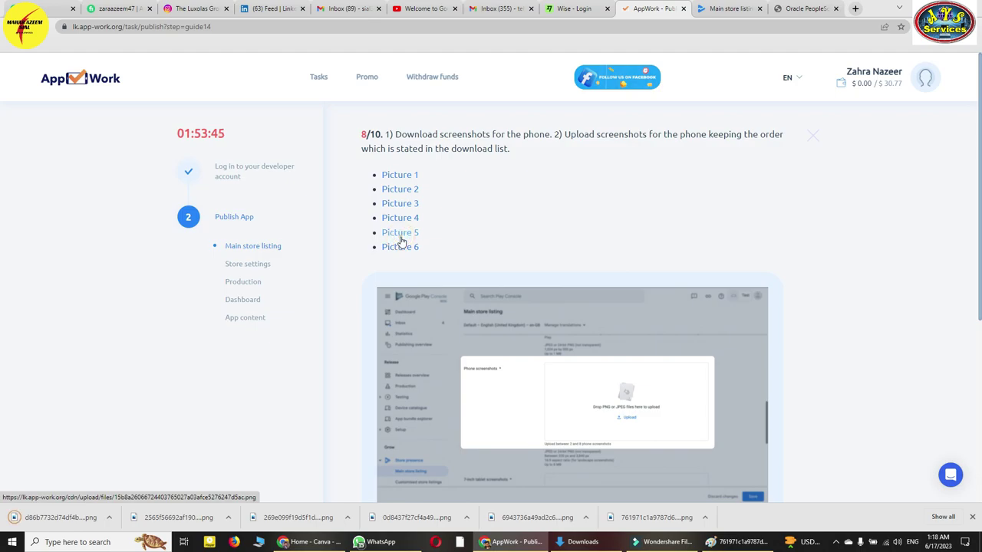
click(400, 234)
click(402, 250)
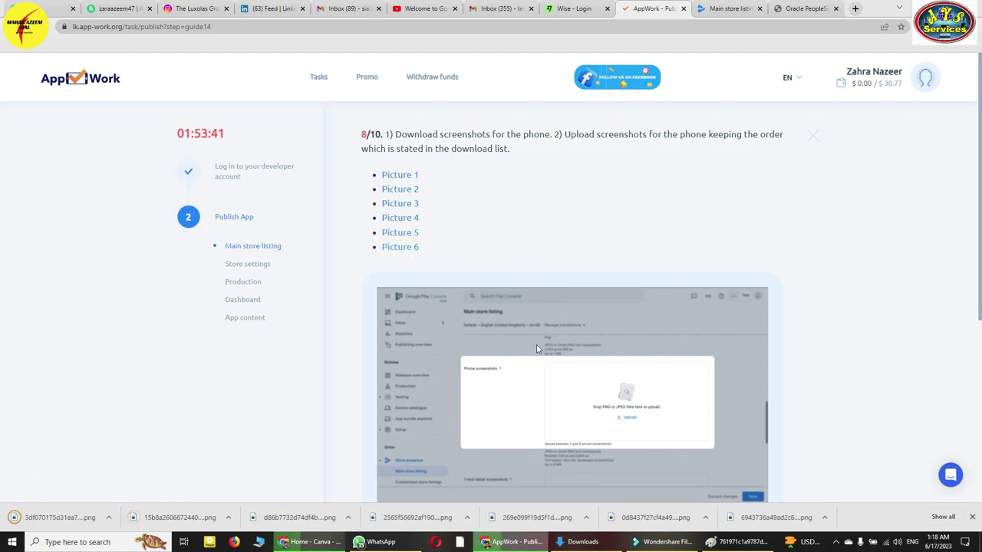
Switch to the Downloads folder and refresh it to re-sort the newly downloaded phone screenshots.
click(612, 539)
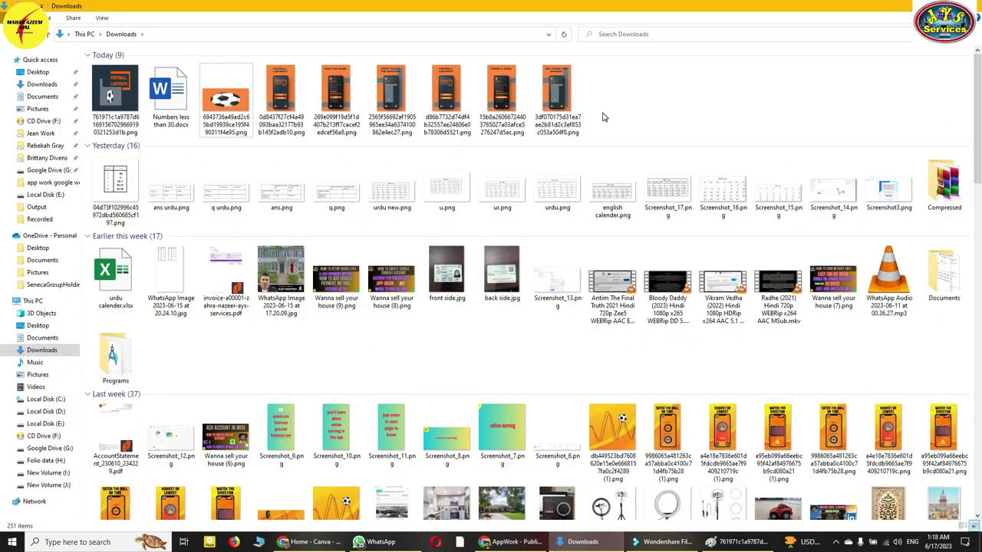
right_click(685, 94)
click(712, 128)
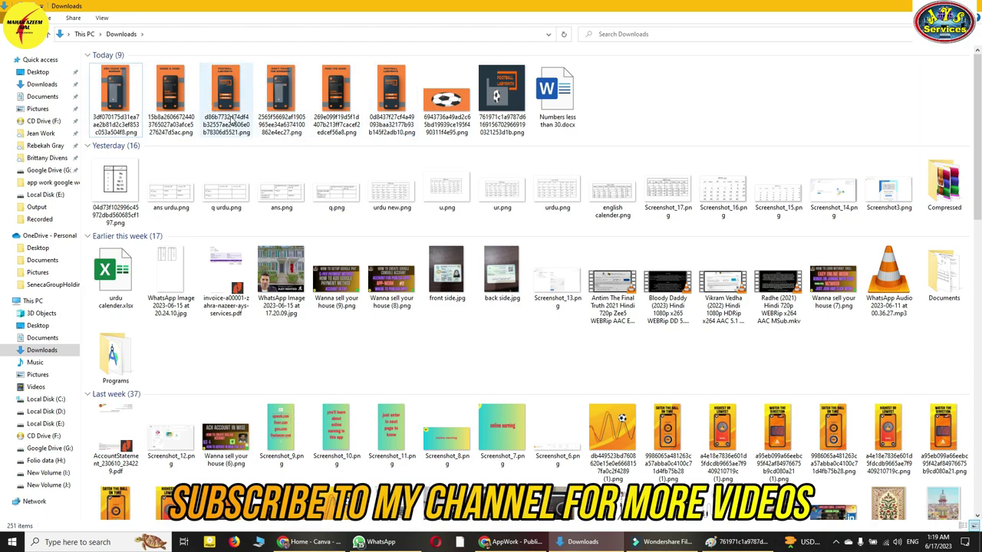
Upload the six downloaded Football Labyrinth images as the Play Console listing's phone screenshots and close the browser's download bar.
click(507, 543)
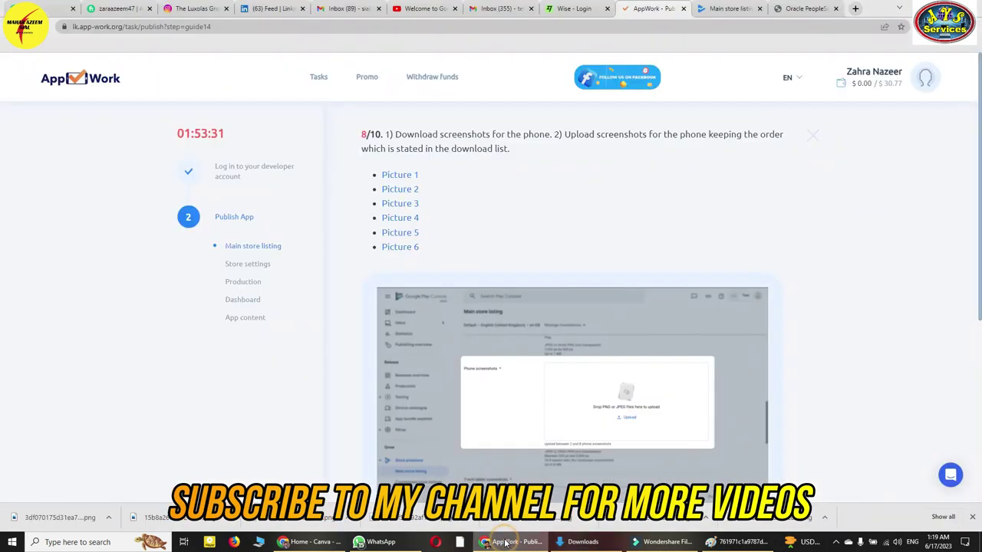
scroll(665, 409, down, 1)
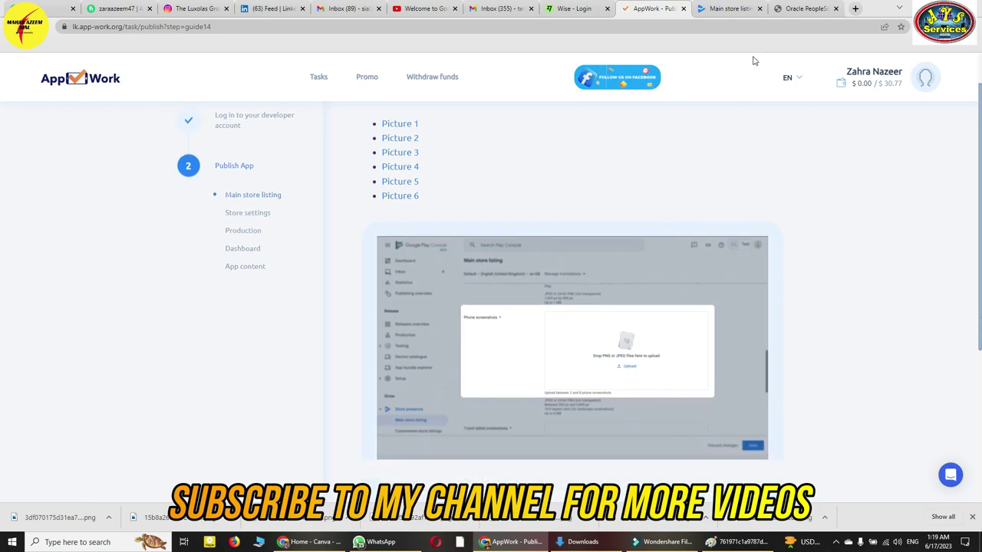
click(728, 8)
scroll(439, 323, down, 3)
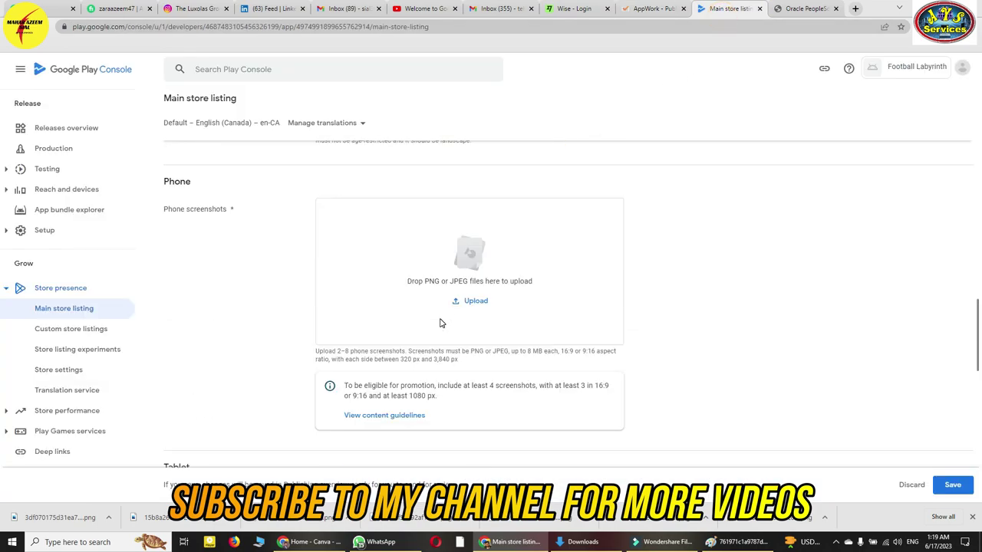
click(475, 301)
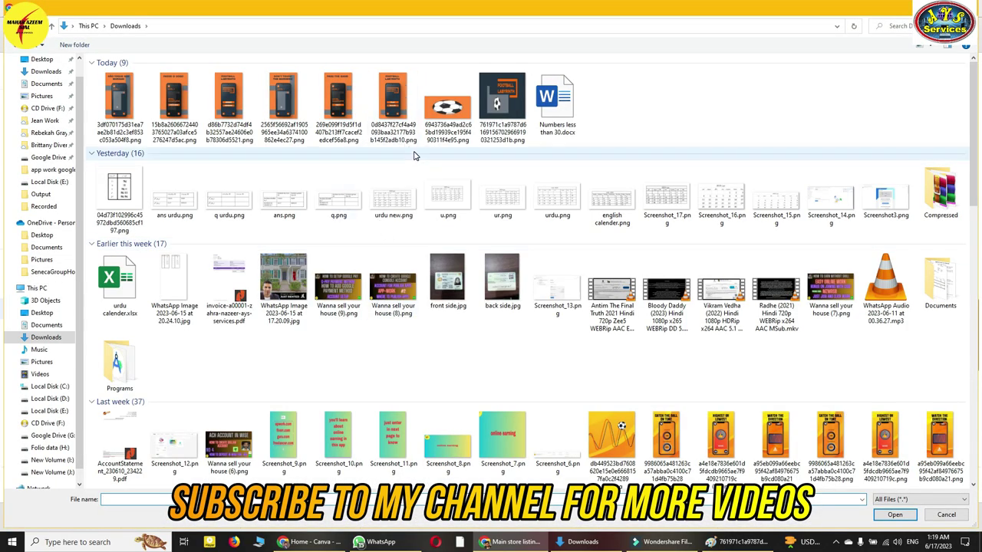
click(418, 74)
drag(398, 81, 93, 116)
click(878, 518)
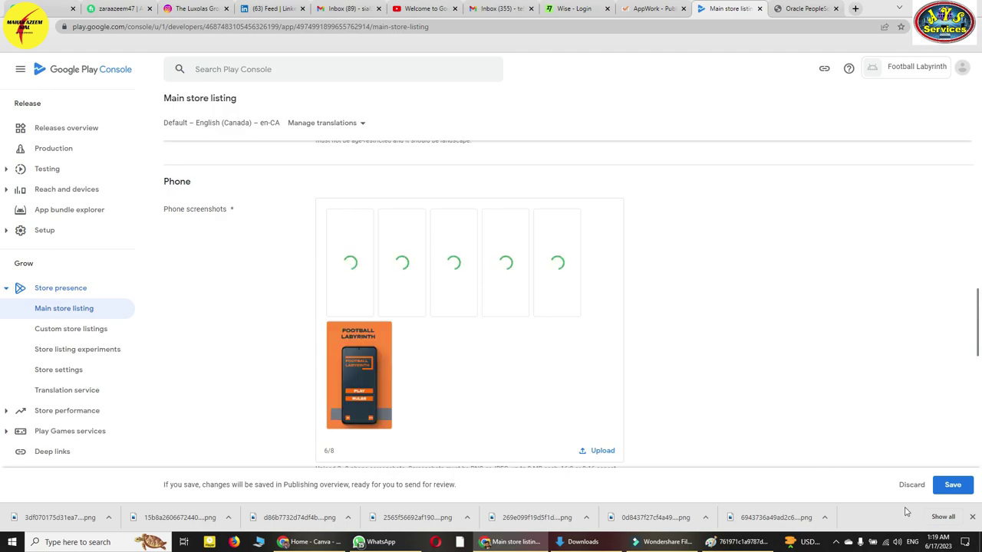
click(971, 518)
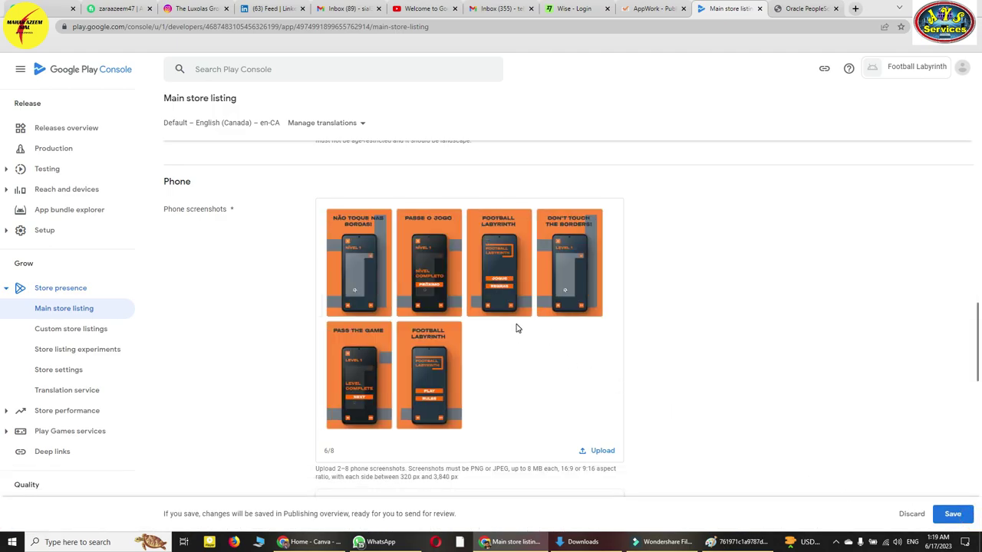
Return to AppWork and advance the guide to instruction 9/10 for the tablet screenshots.
scroll(516, 328, down, 4)
click(648, 8)
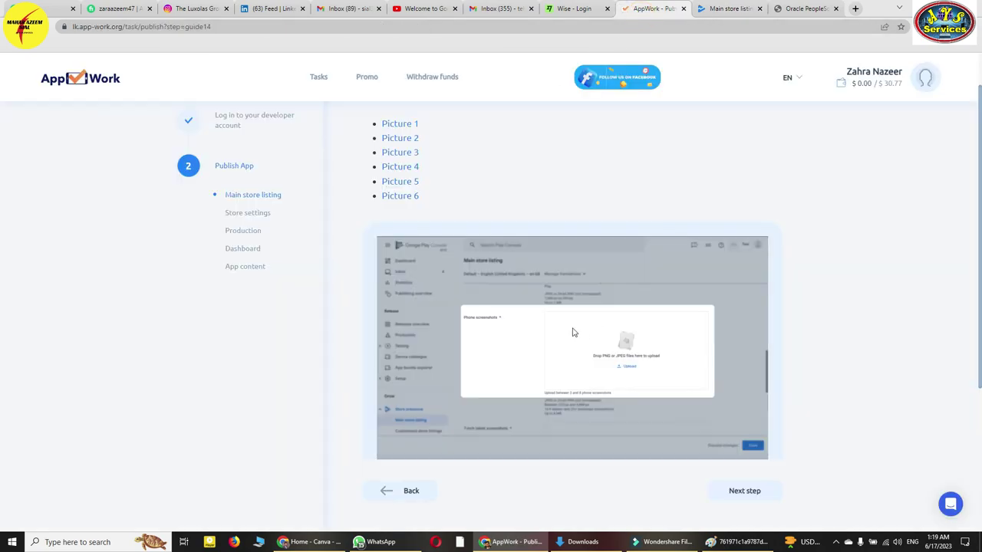
click(743, 491)
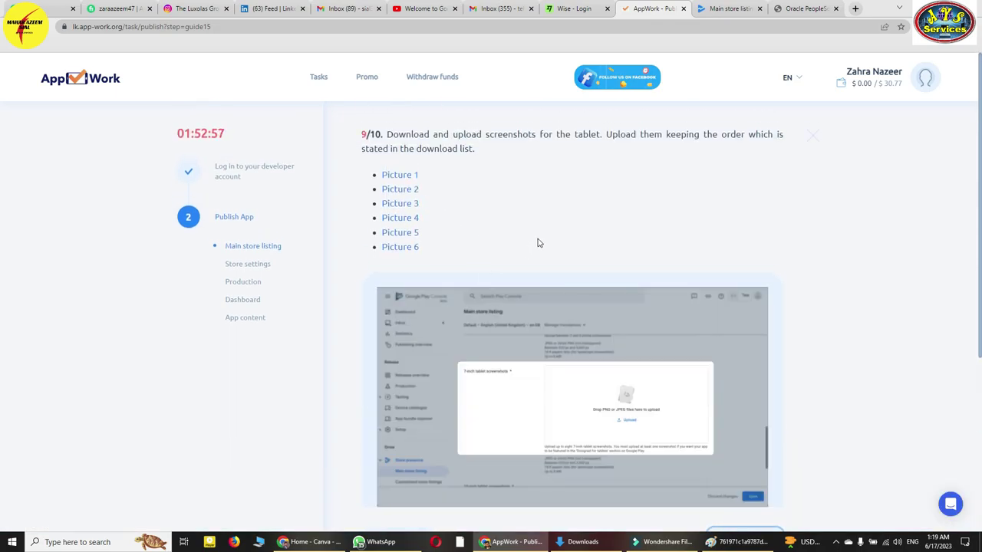
scroll(643, 410, down, 1)
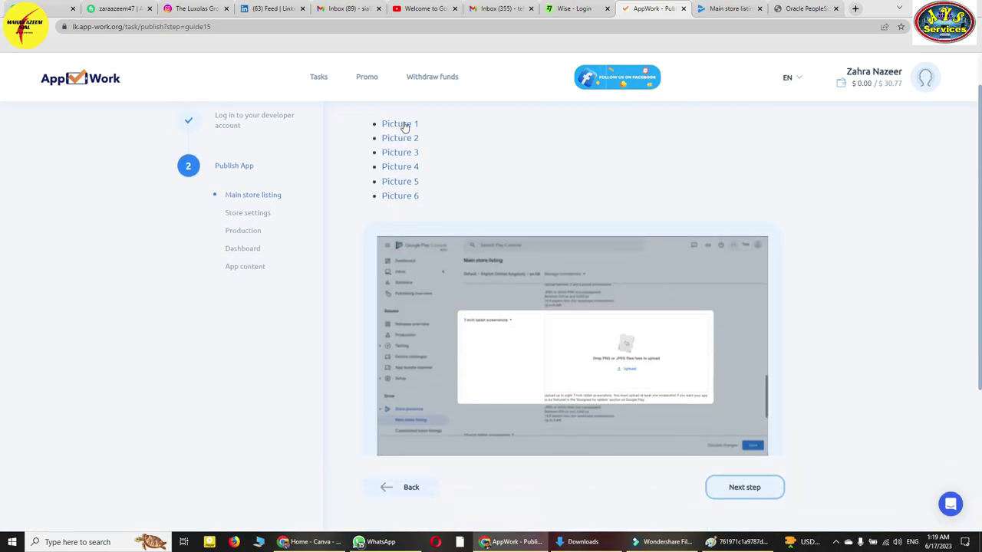
Check the tablet screenshot fields in Play Console, and download Picture 1 through Picture 6 from AppWork's tablet instruction.
click(720, 9)
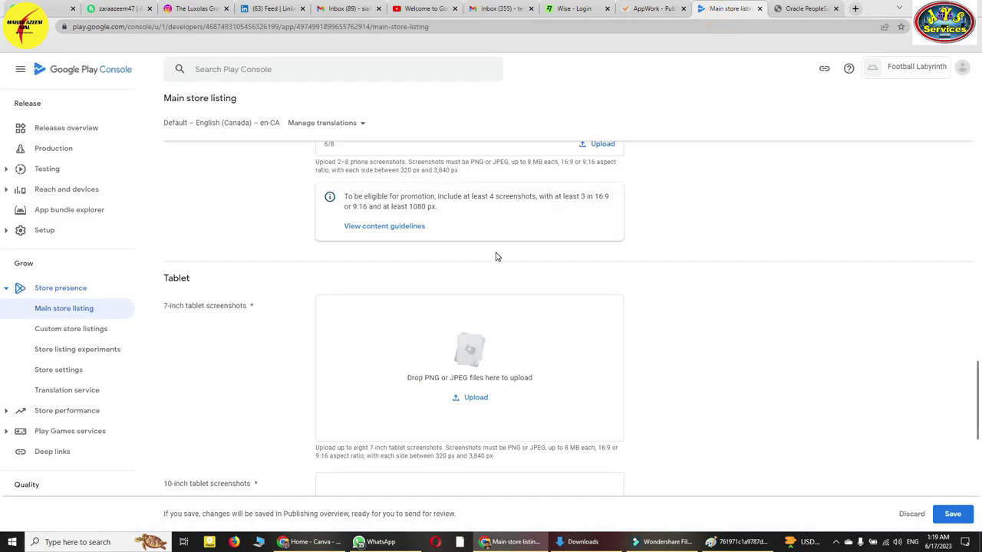
scroll(495, 258, down, 3)
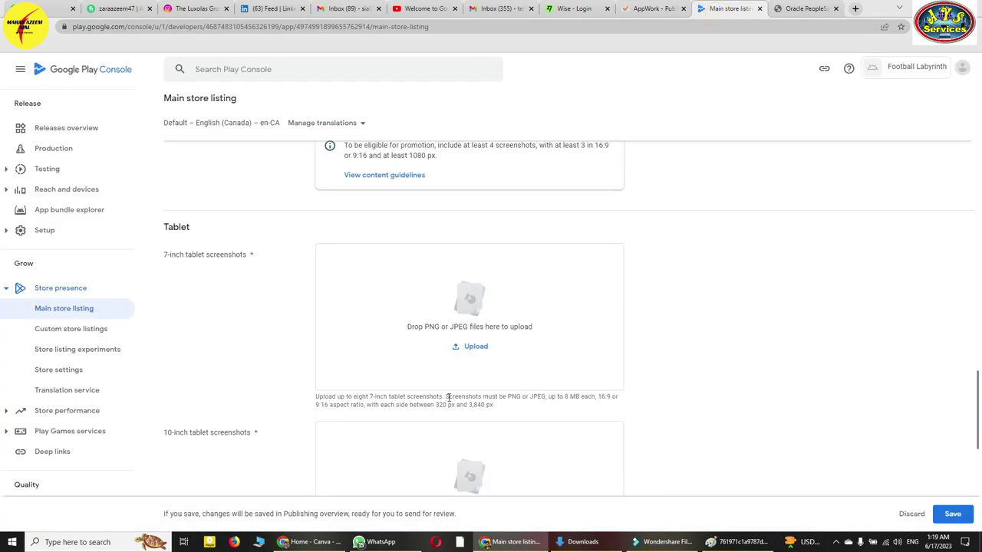
scroll(568, 406, up, 2)
scroll(568, 406, down, 1)
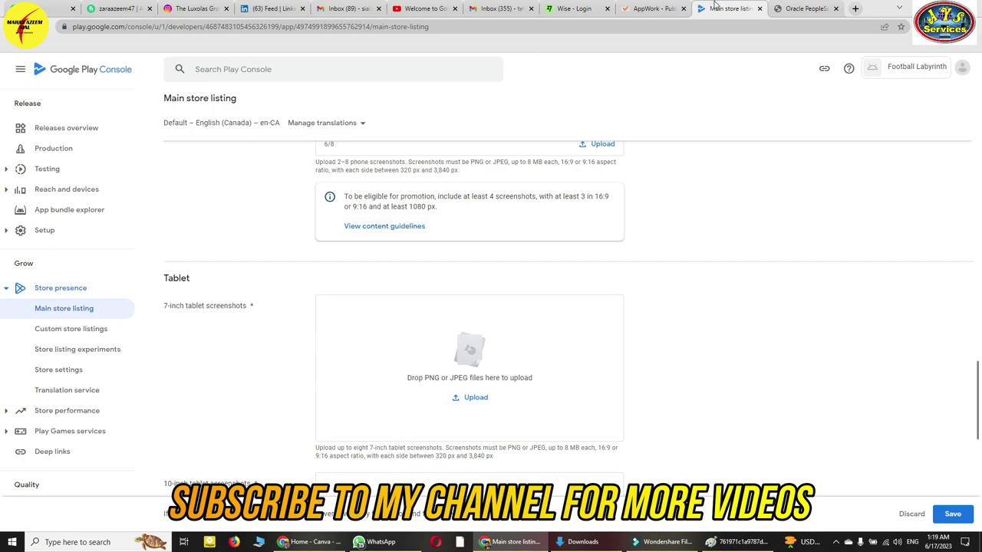
click(653, 9)
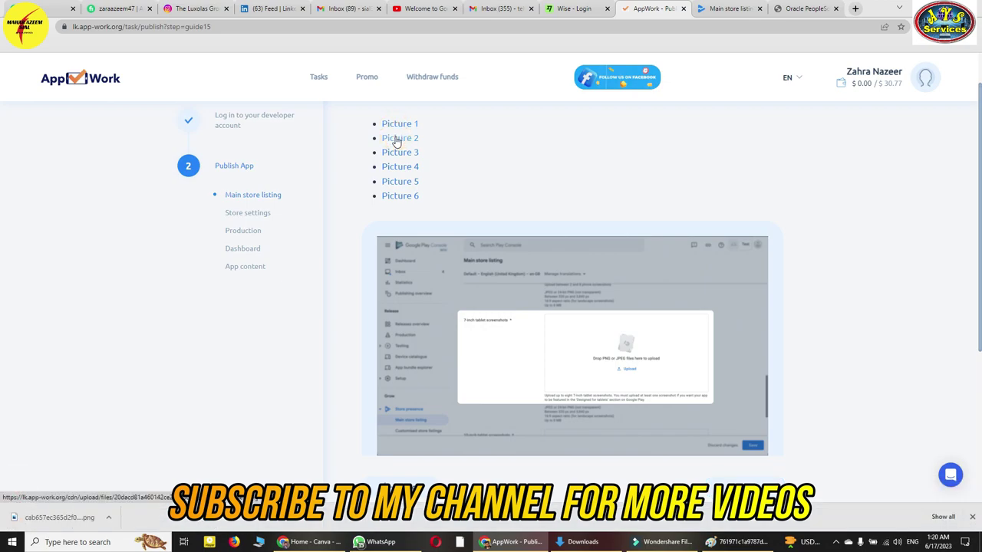
click(395, 142)
click(397, 154)
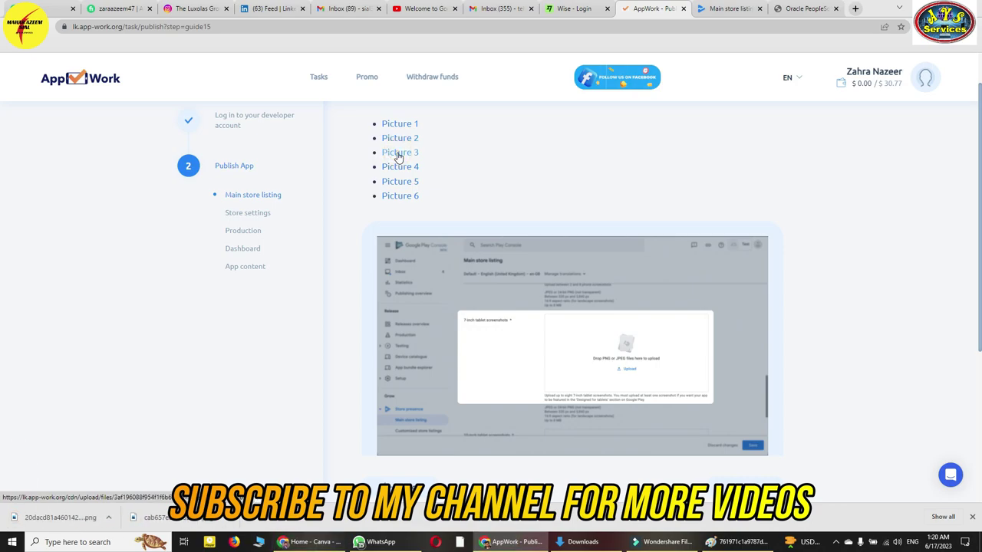
click(397, 168)
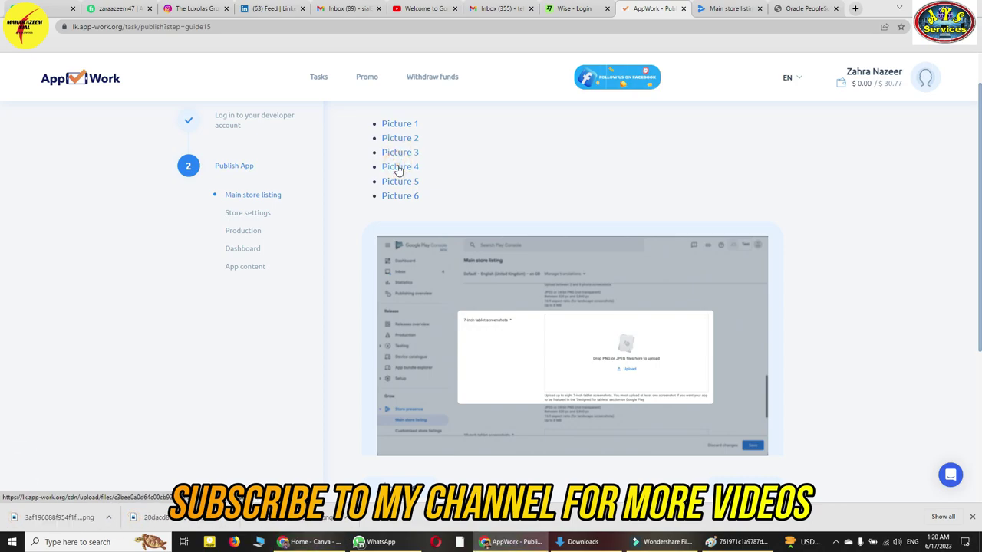
click(399, 183)
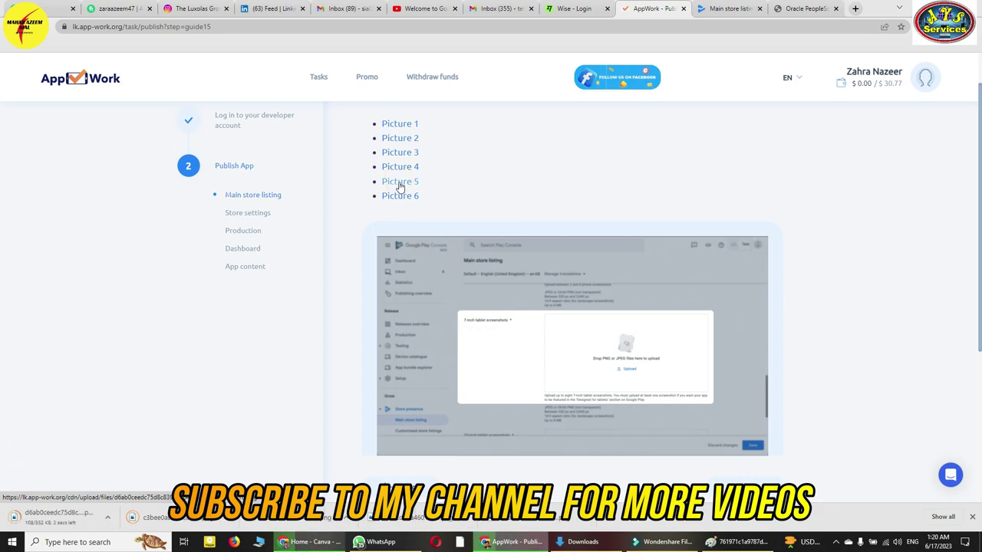
click(402, 197)
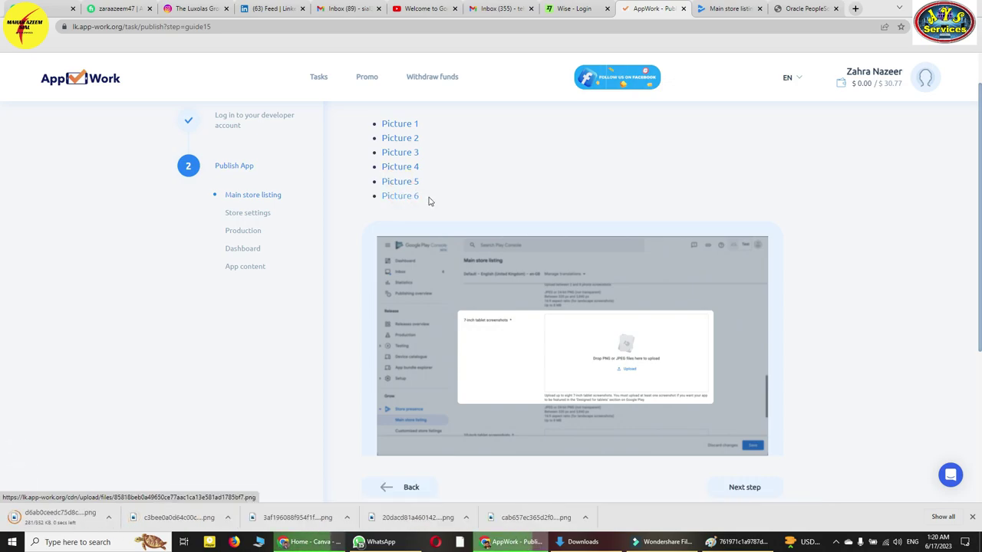
scroll(426, 192, up, 2)
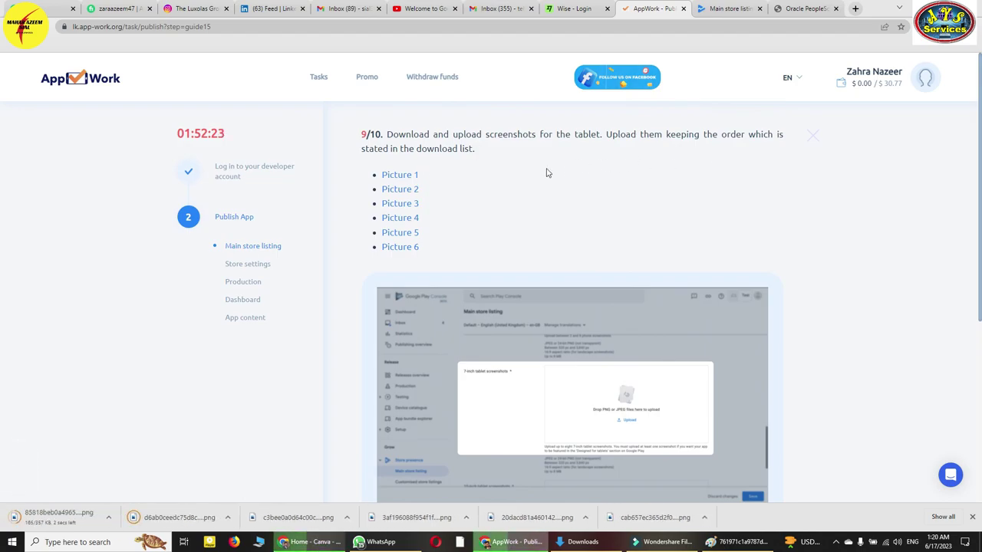
scroll(547, 173, down, 4)
Switch to the Downloads folder and refresh it to re-sort the newly downloaded tablet screenshots.
click(583, 541)
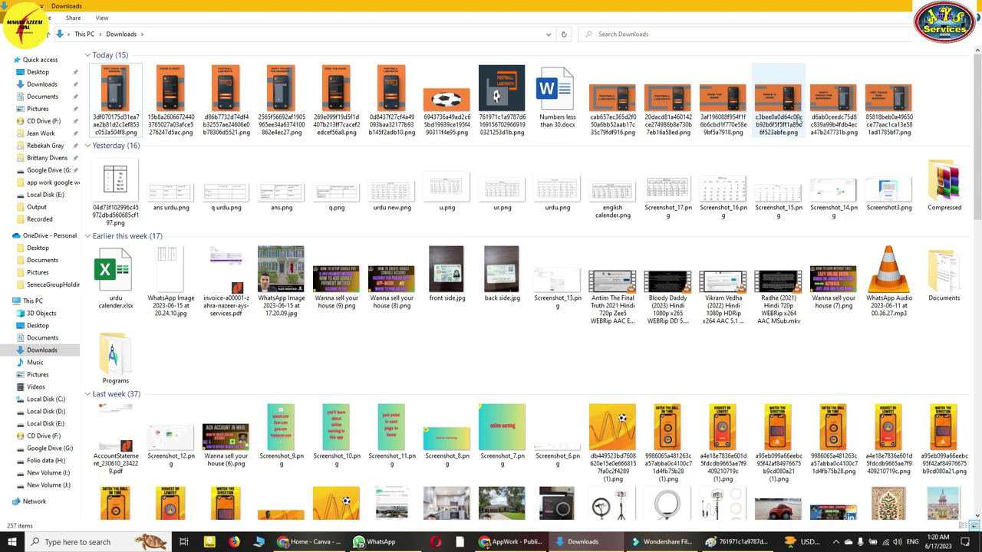
right_click(961, 119)
click(928, 148)
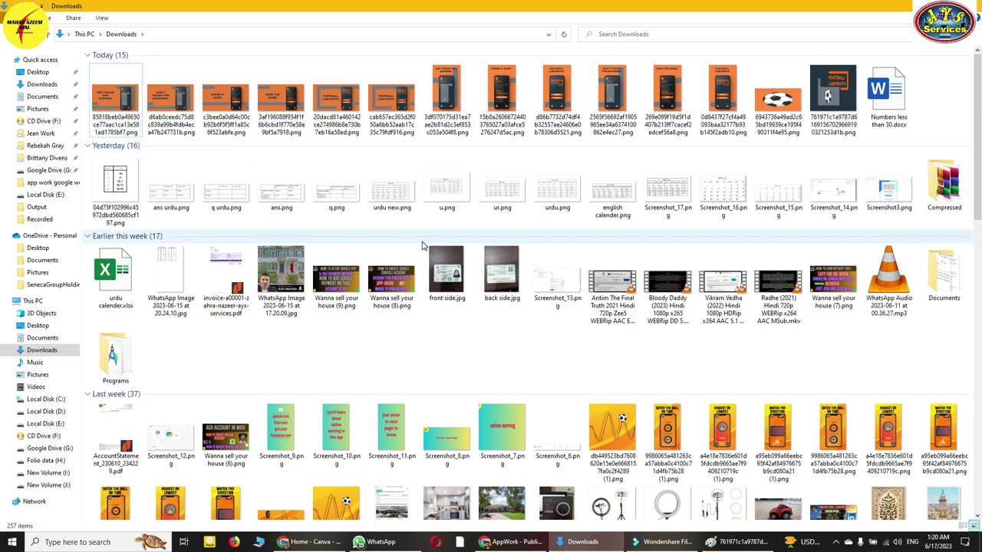
Return to the Play Console listing and upload the six landscape Football Labyrinth images as 7-inch tablet screenshots.
click(535, 543)
click(721, 9)
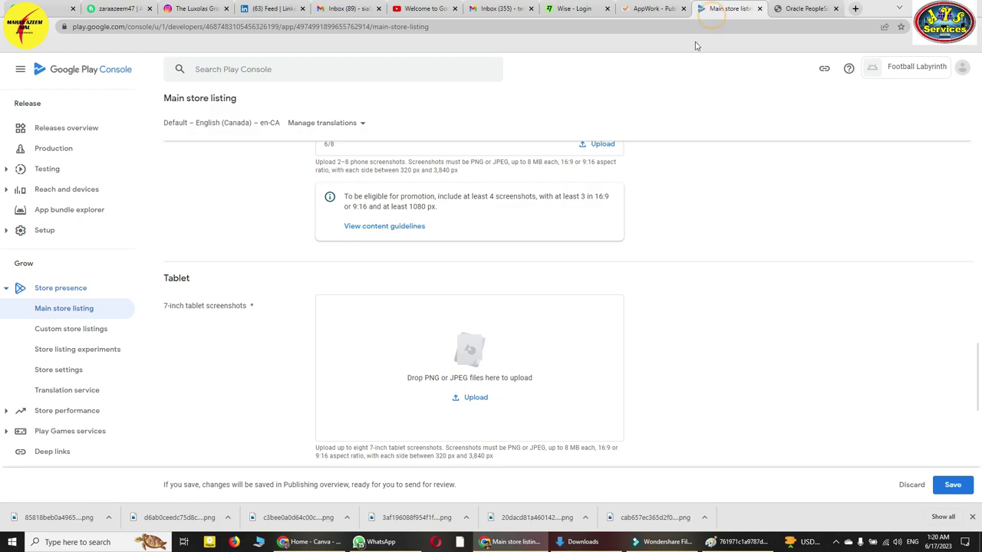
click(473, 405)
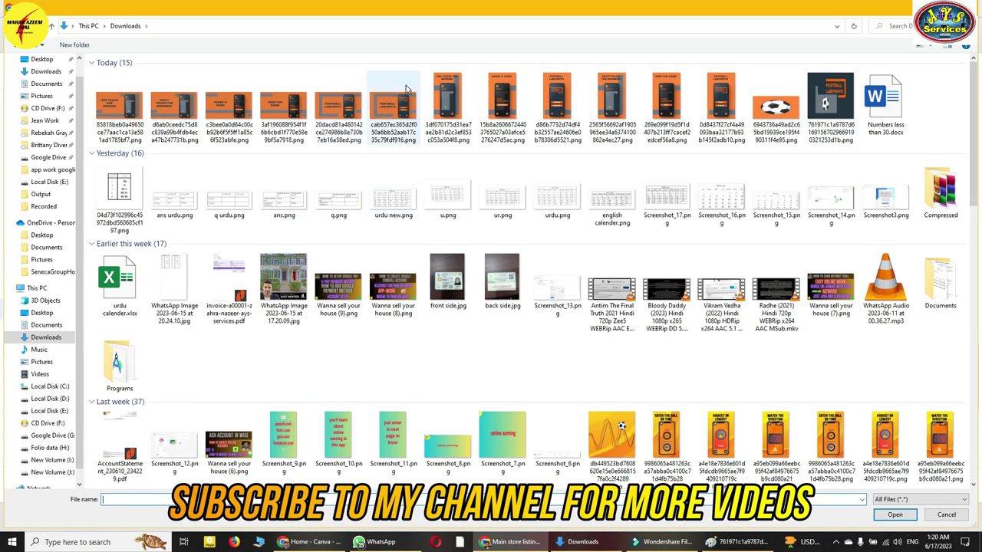
drag(420, 76, 144, 126)
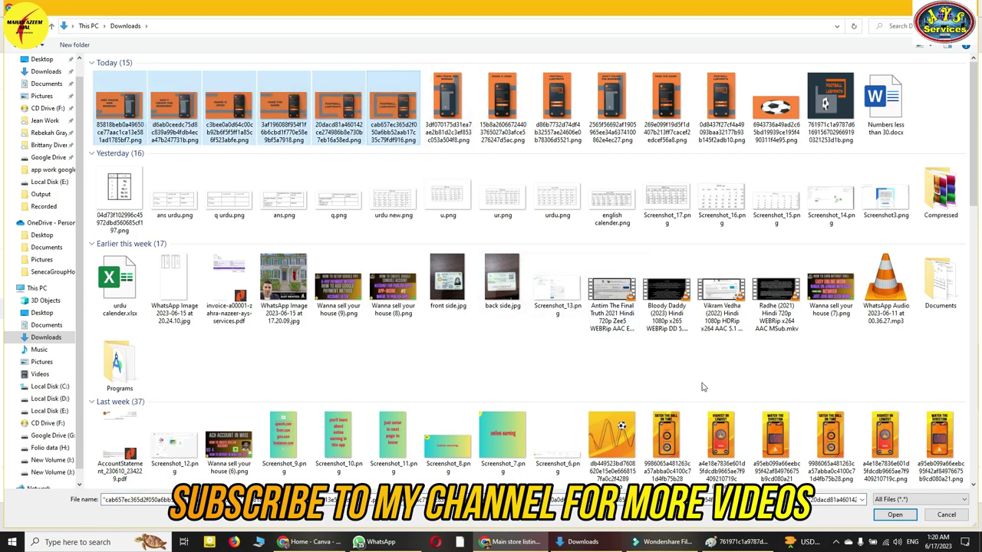
click(890, 513)
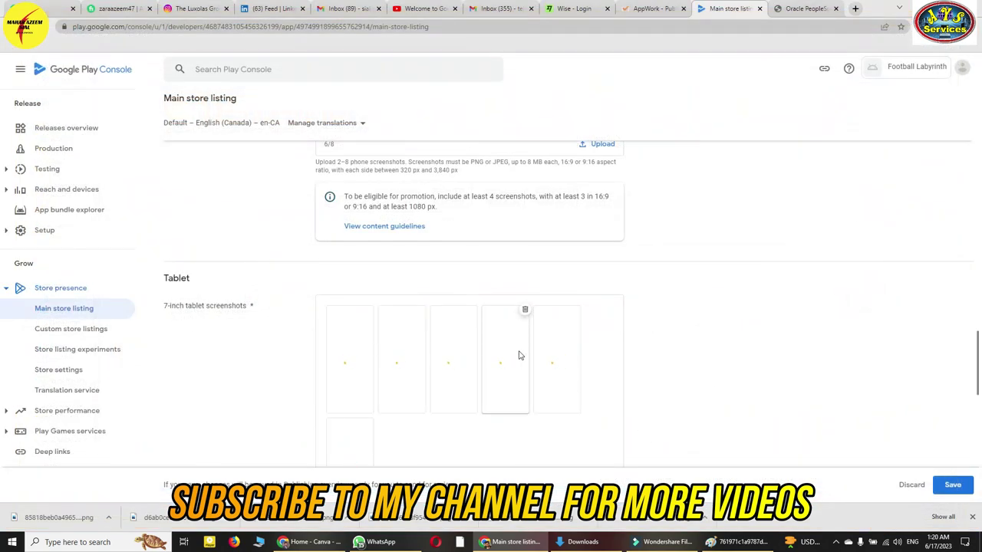
scroll(519, 354, down, 2)
scroll(519, 355, down, 2)
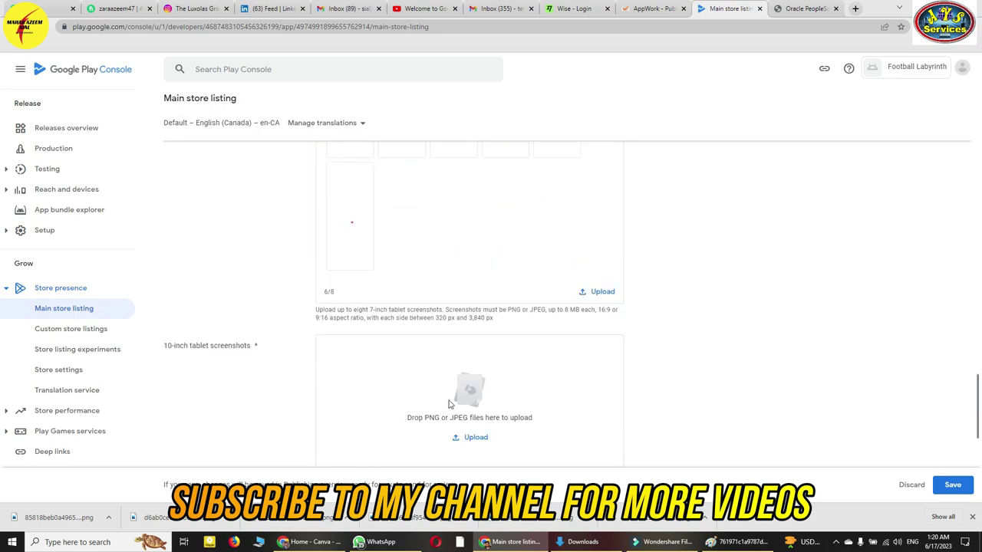
scroll(483, 408, up, 2)
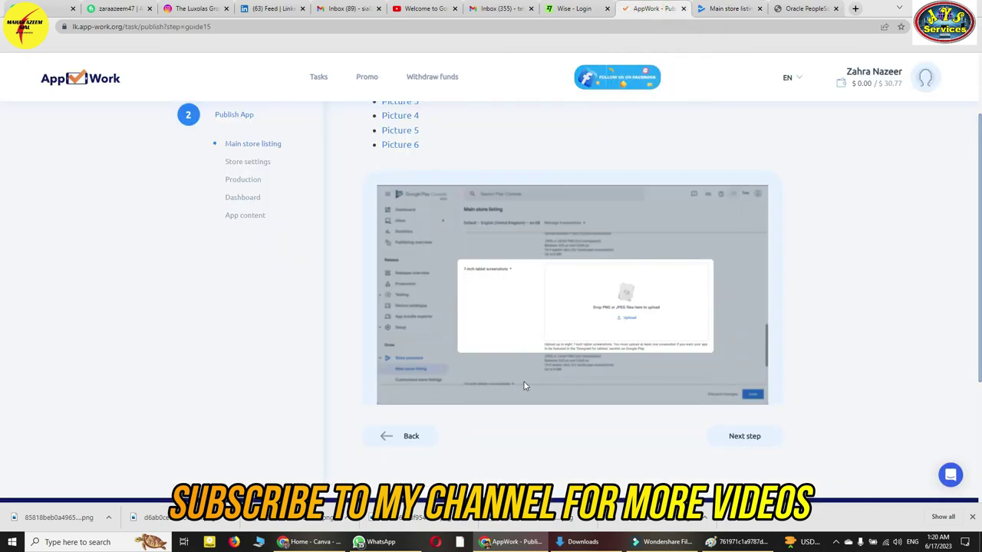
Advance the AppWork guide to instruction 10/10 and upload the same six landscape images as Play Console 10-inch tablet screenshots.
click(742, 439)
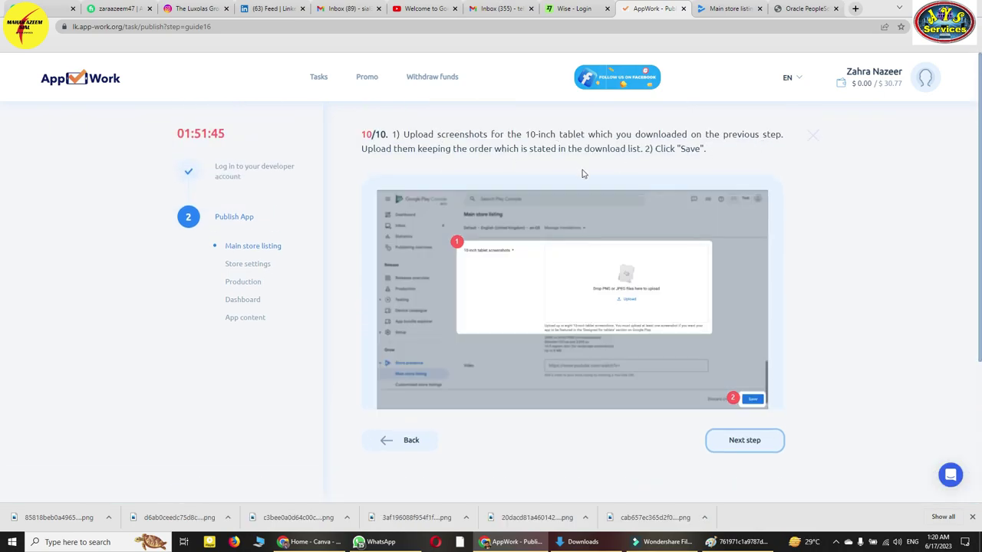
click(707, 19)
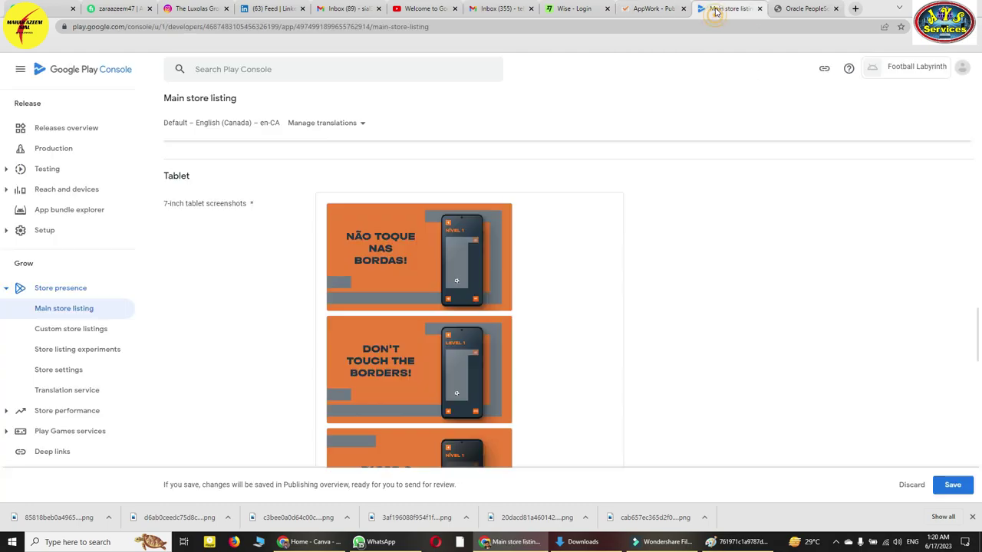
scroll(475, 326, down, 10)
scroll(474, 329, down, 1)
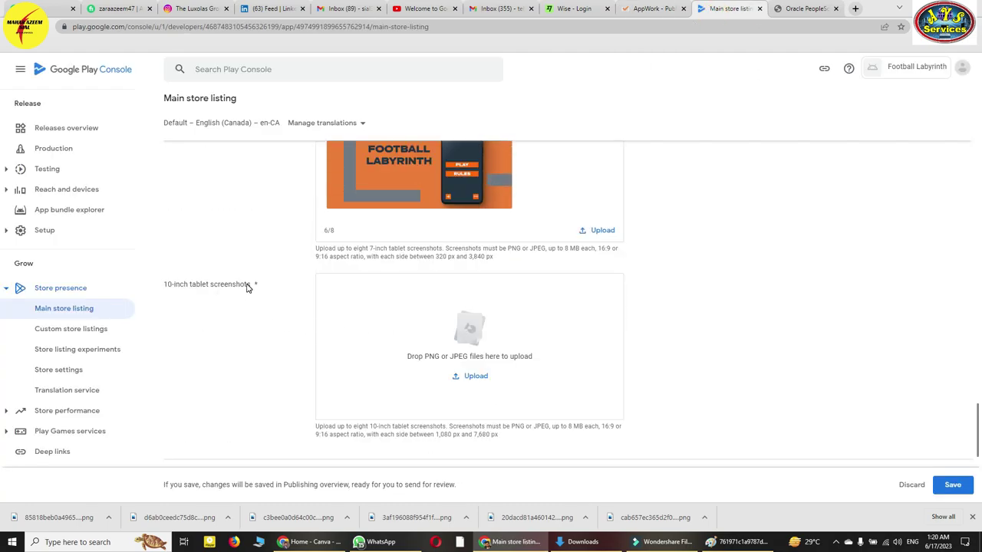
click(464, 379)
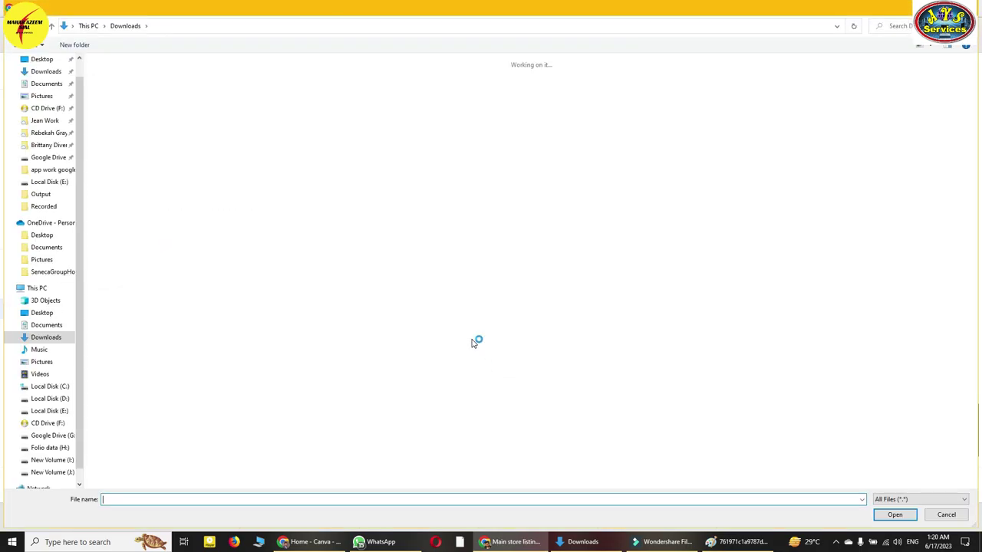
drag(420, 83, 138, 127)
click(896, 516)
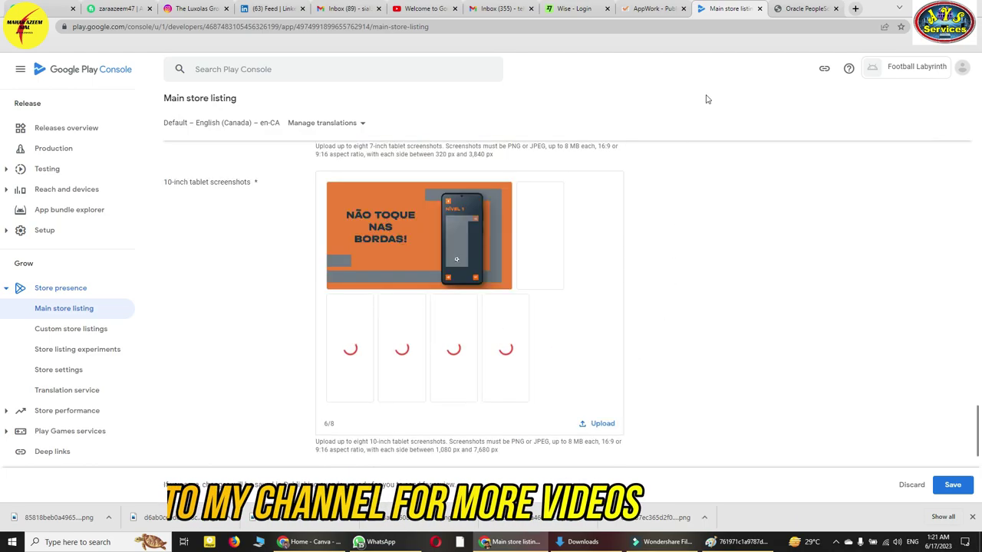
Recheck AppWork's instruction 10/10 and save the Football Labyrinth main store listing in Play Console.
click(664, 13)
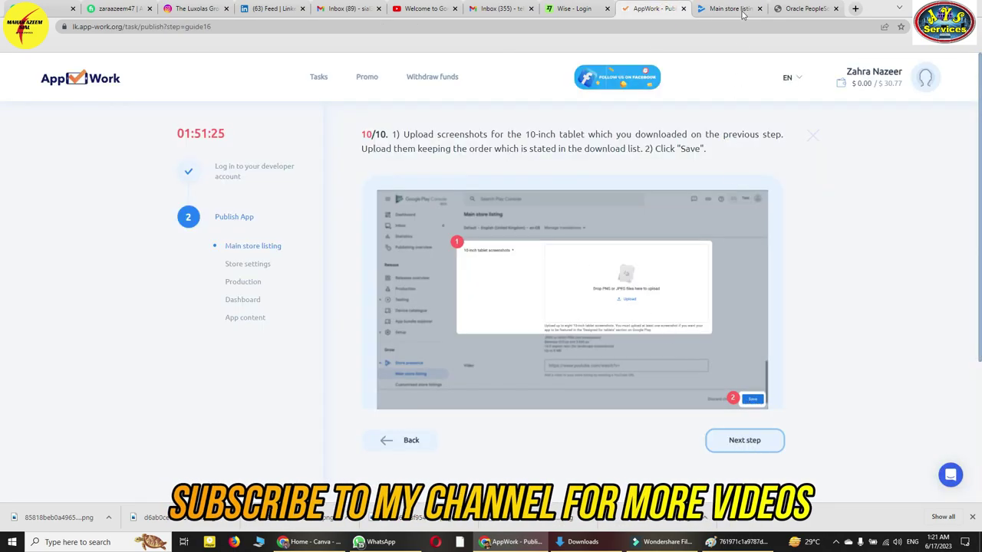
click(733, 9)
scroll(522, 309, down, 10)
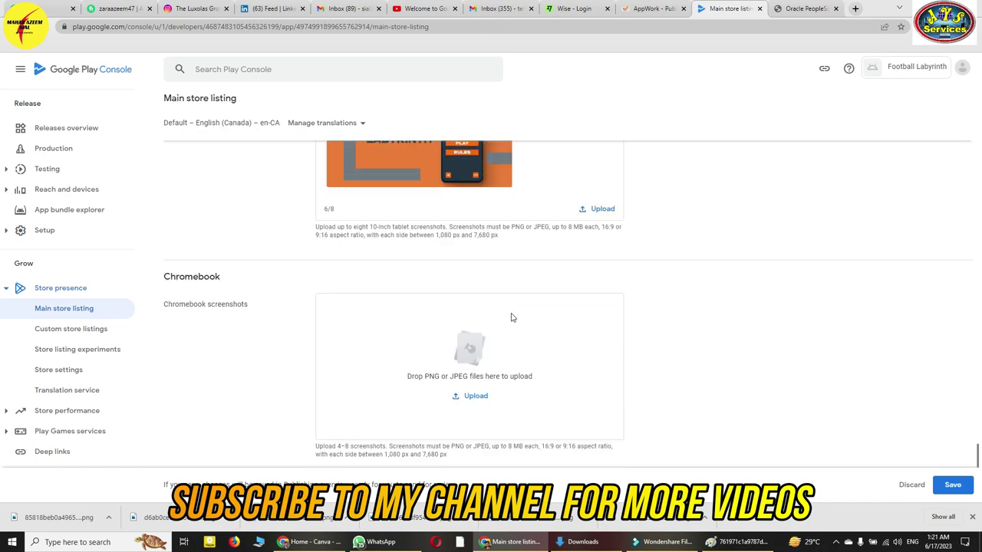
scroll(427, 286, down, 2)
scroll(427, 311, up, 2)
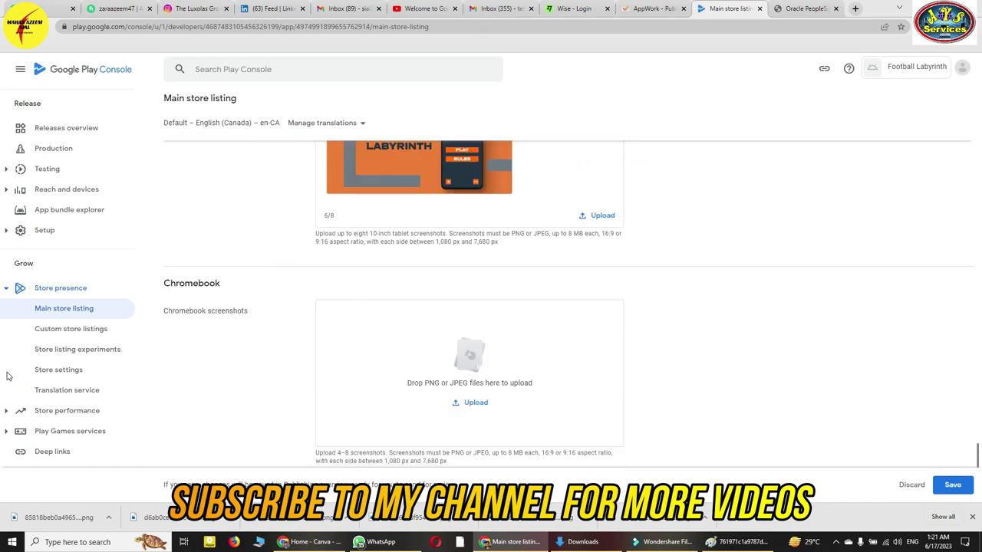
click(951, 486)
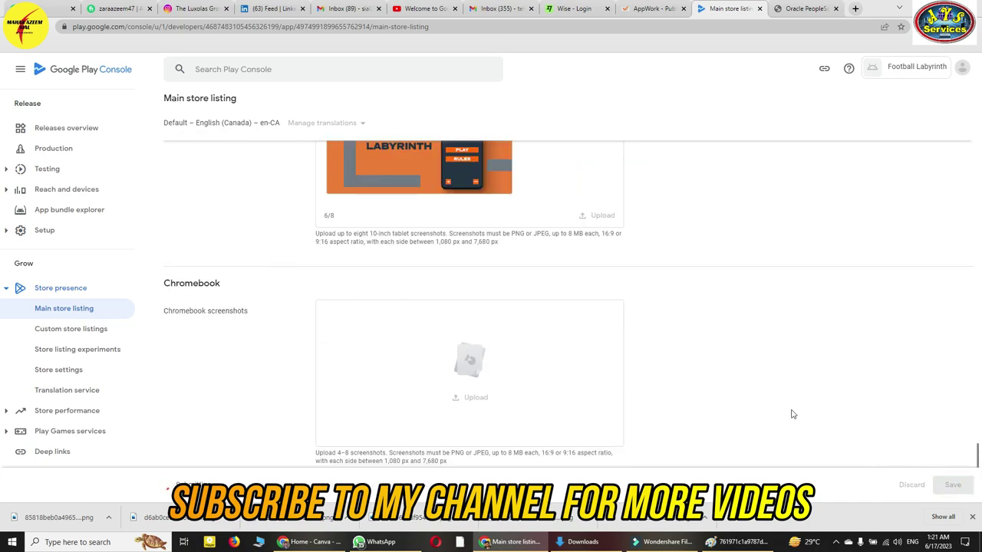
Advance the AppWork guide to Store settings instruction 1/2 and open the Store settings page in Play Console.
click(652, 8)
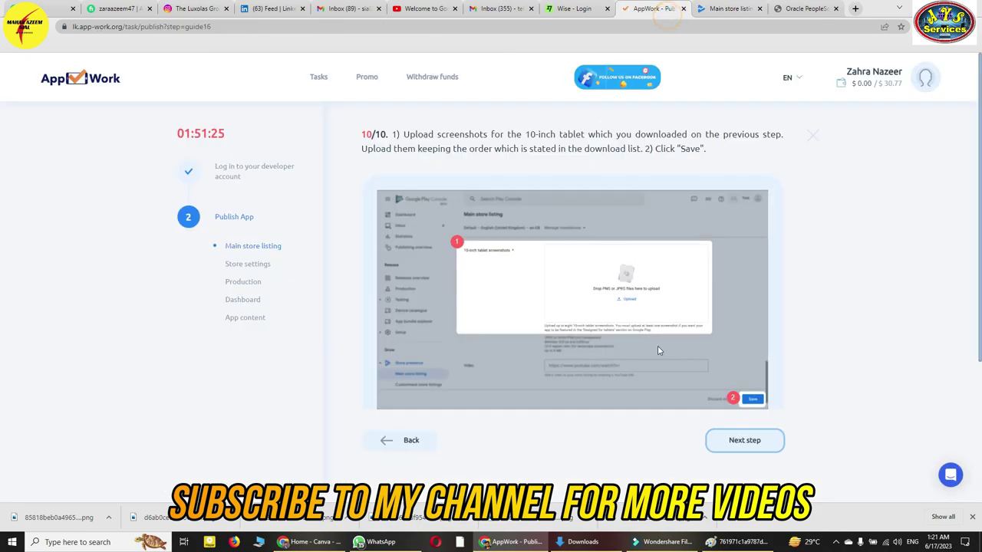
click(743, 443)
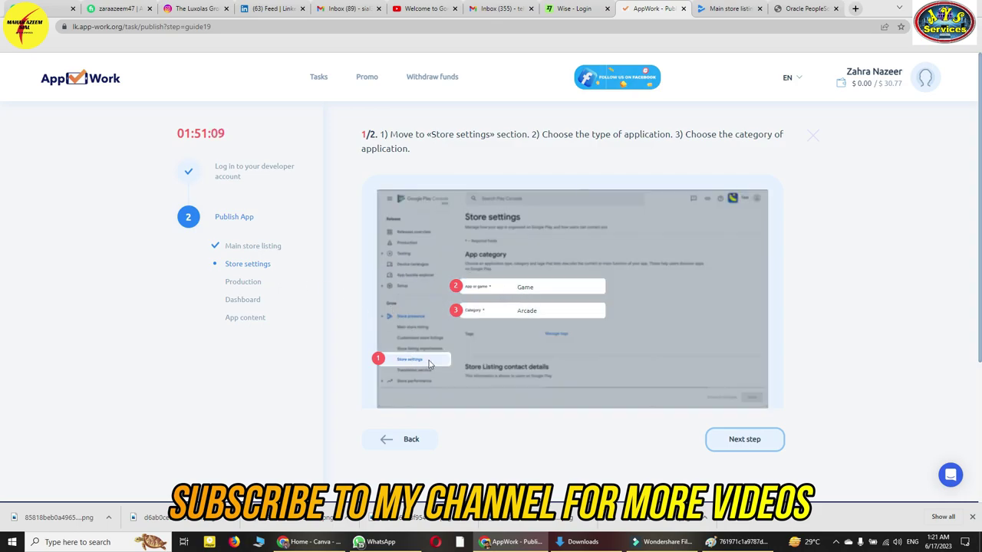
click(715, 9)
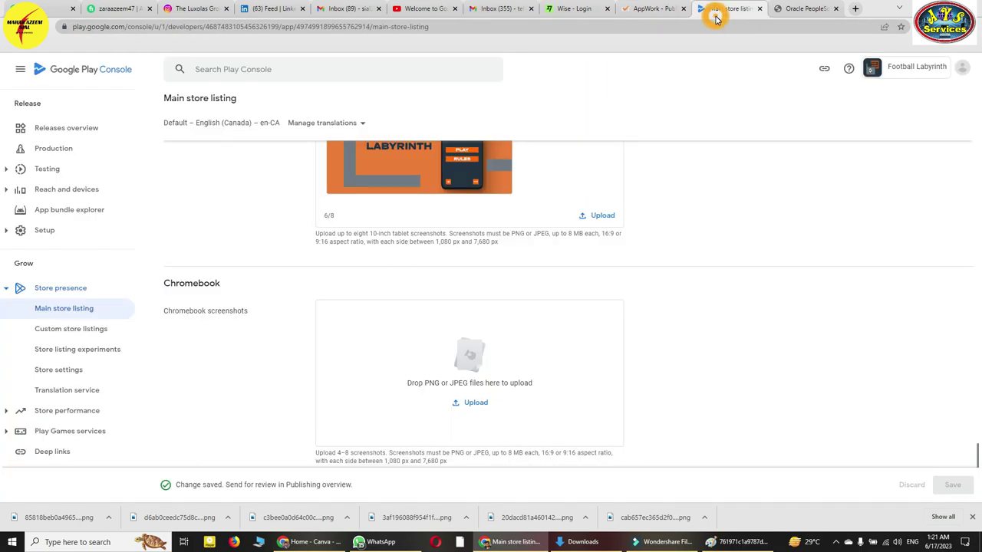
click(64, 371)
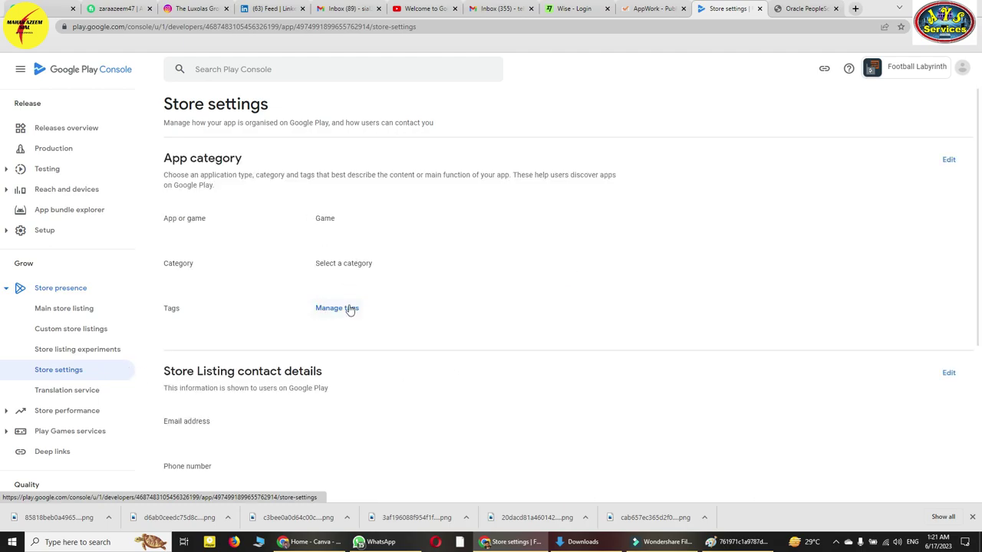
Check the required category in AppWork, then set the Play Console game category to Arcade and save it.
click(652, 8)
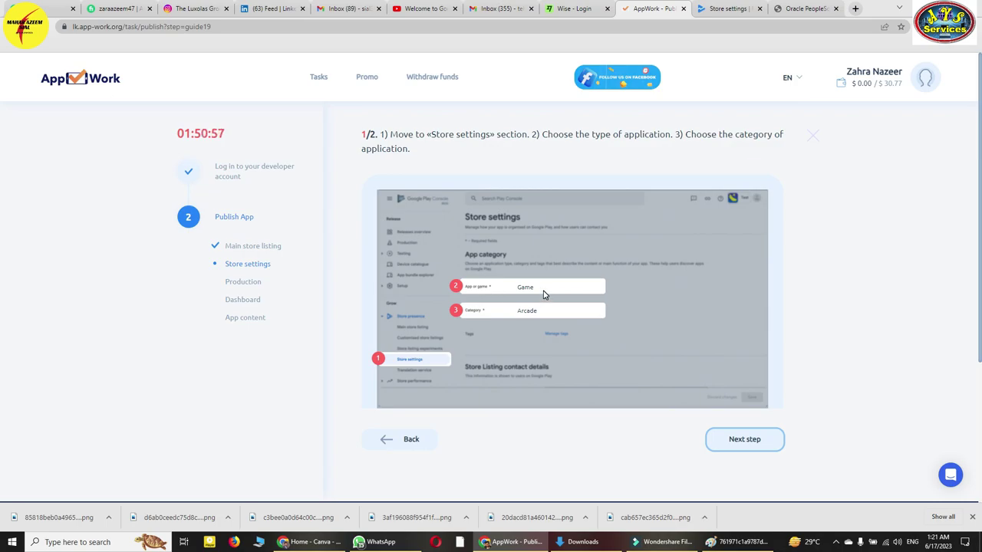
click(717, 9)
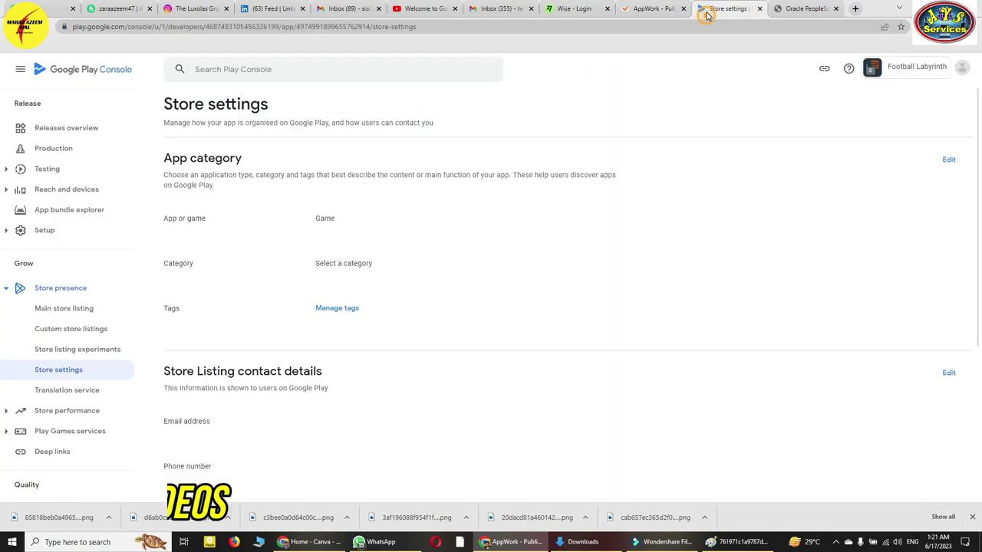
click(948, 160)
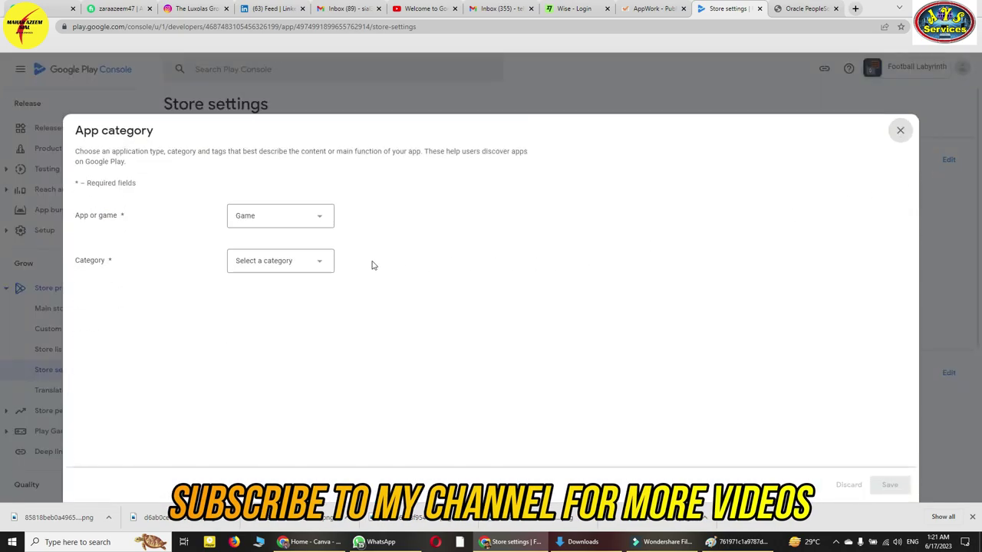
click(268, 268)
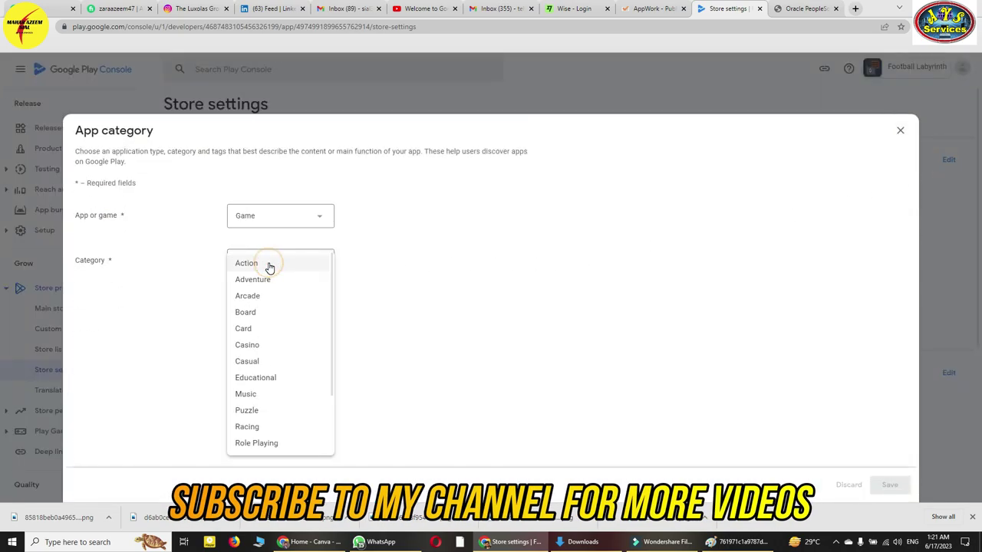
click(268, 298)
click(888, 485)
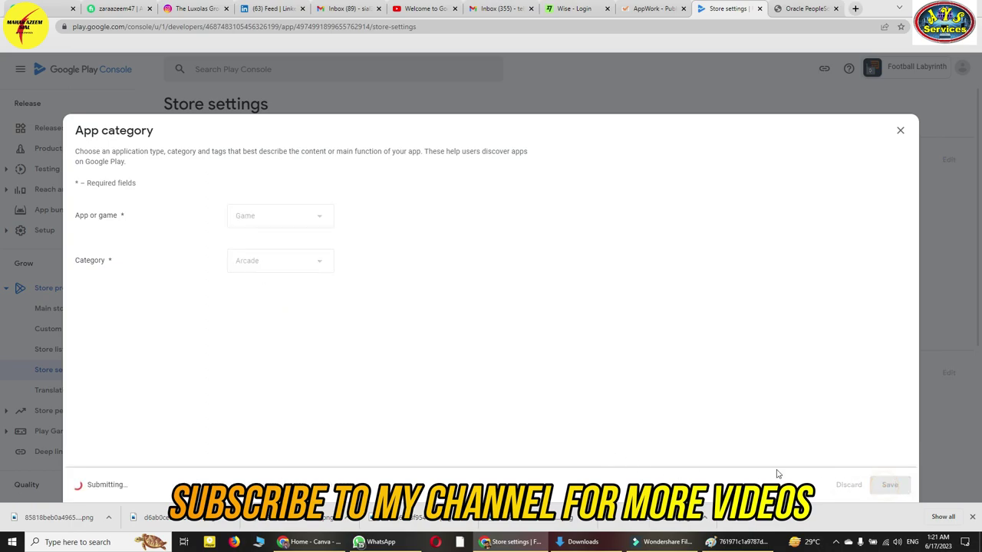
Switch to AppWork and advance the guide past Store settings instruction 1/2.
click(654, 9)
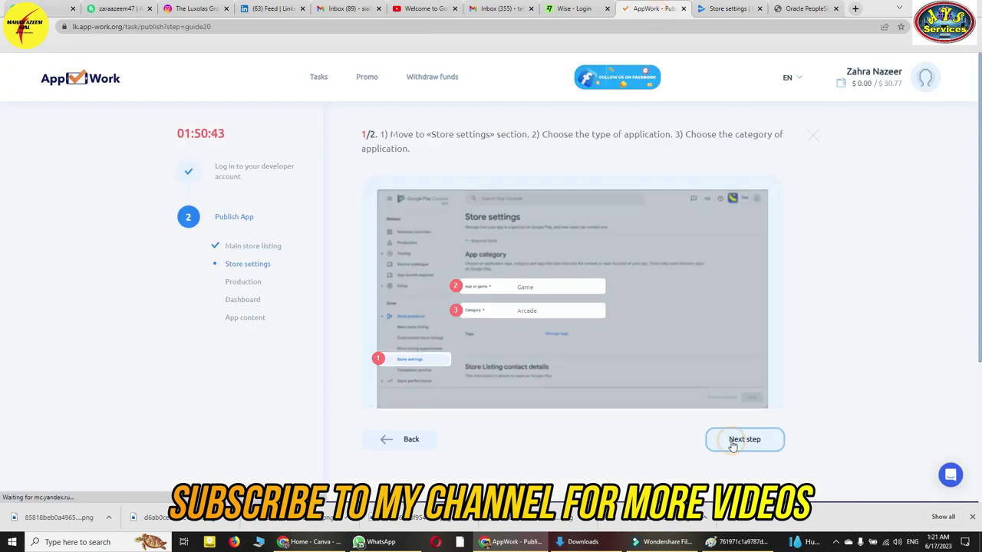
click(725, 440)
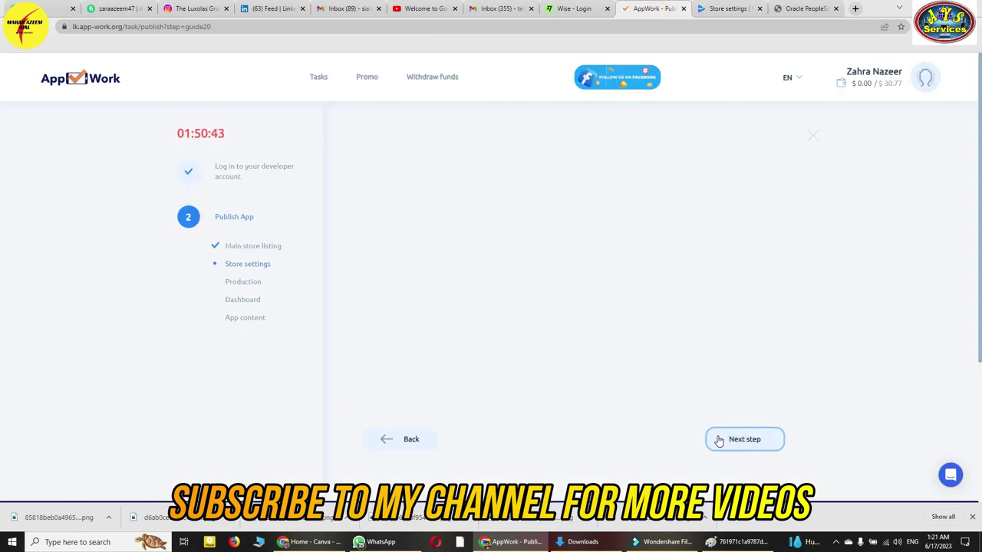
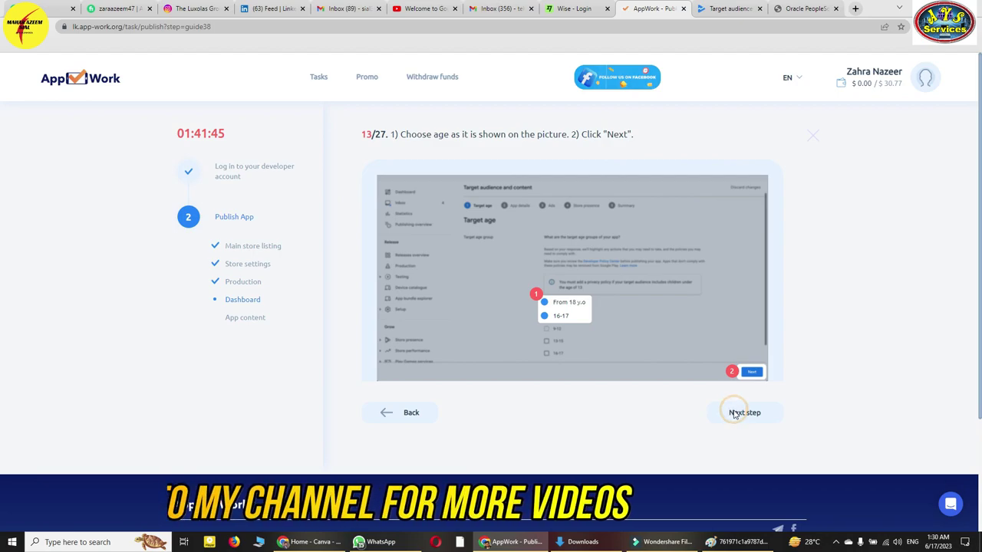
Advance AppWork to Dashboard instruction 14/27, then answer No to the store listing's appeal to children in Play Console and continue to the summary.
click(730, 413)
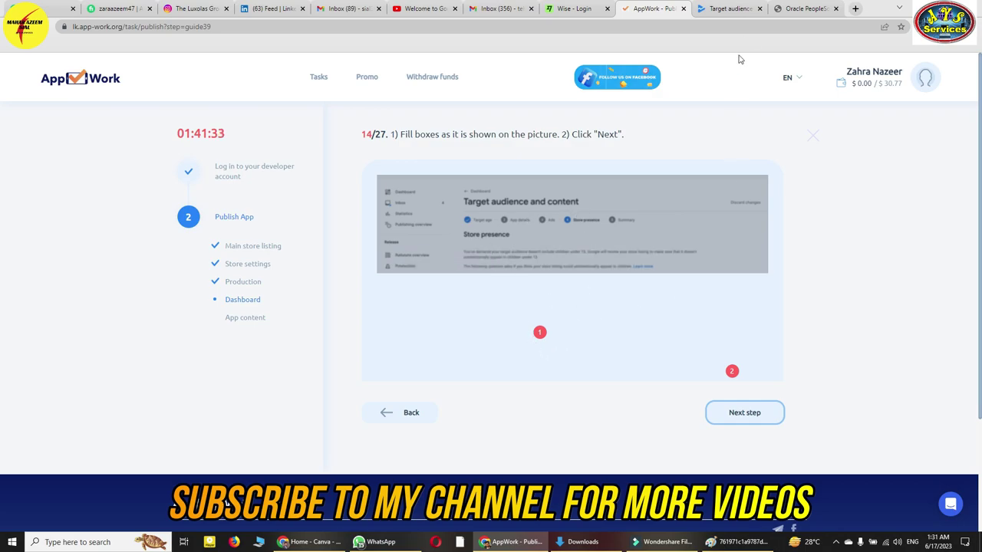
click(737, 11)
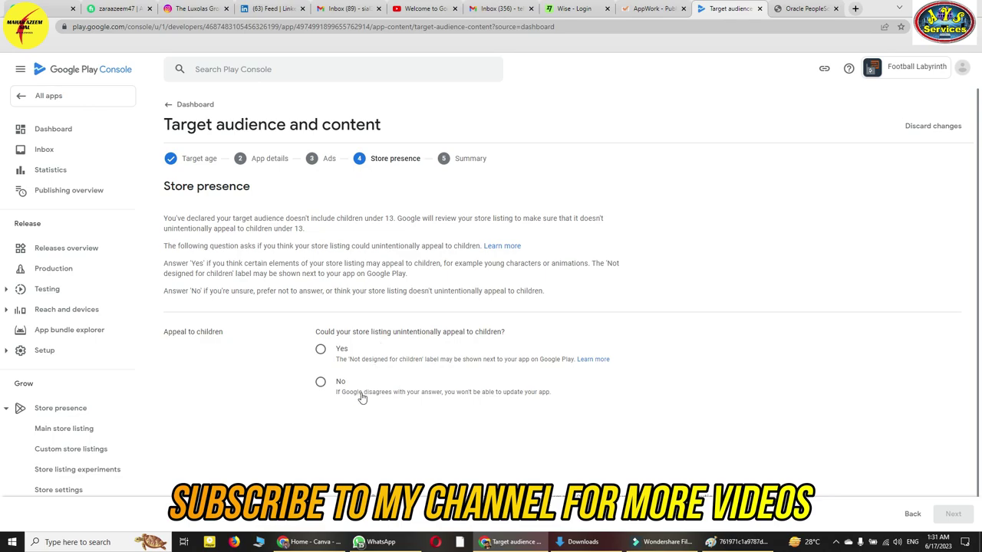
click(652, 10)
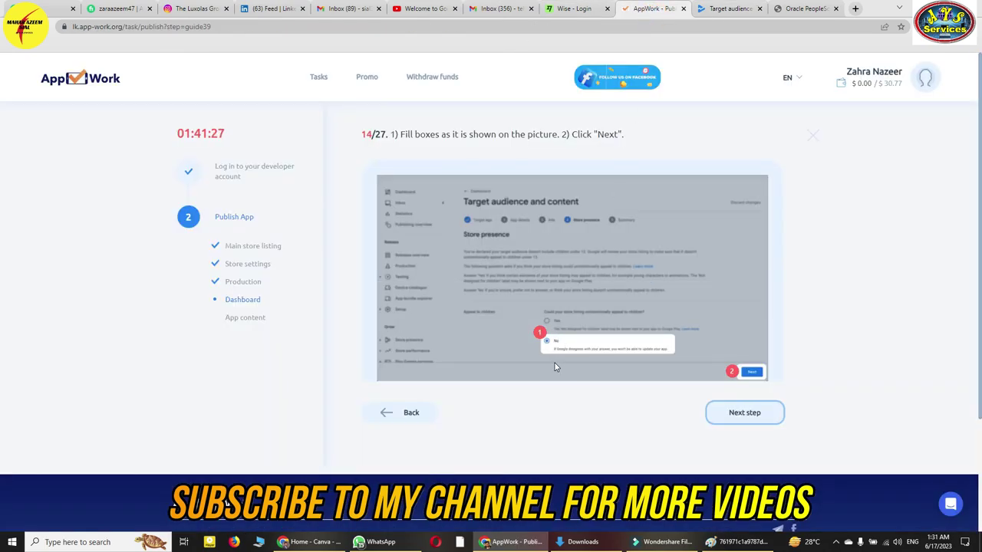
click(713, 8)
click(326, 383)
click(951, 514)
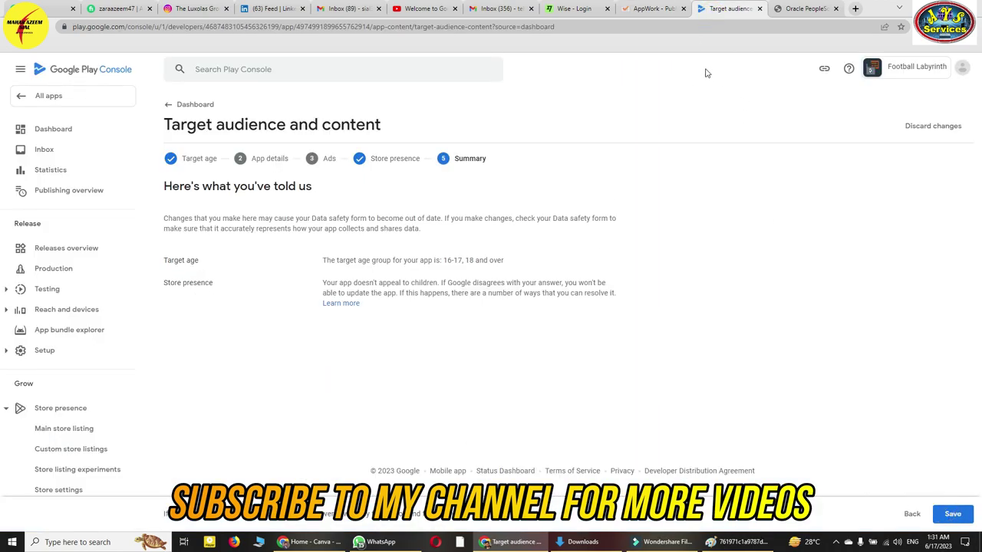
Advance the AppWork guide to instruction 15/27 and save the Target audience and content declaration in Play Console.
click(651, 9)
click(755, 415)
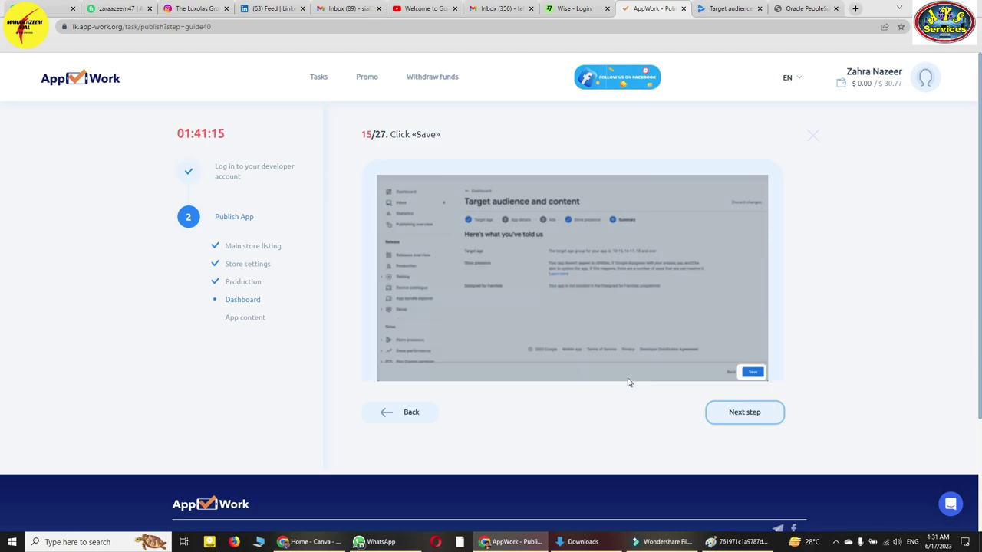
click(715, 8)
click(951, 513)
Advance the AppWork guide to instruction 16/27 and open the News apps declaration from the Play Console Dashboard.
click(657, 11)
click(728, 412)
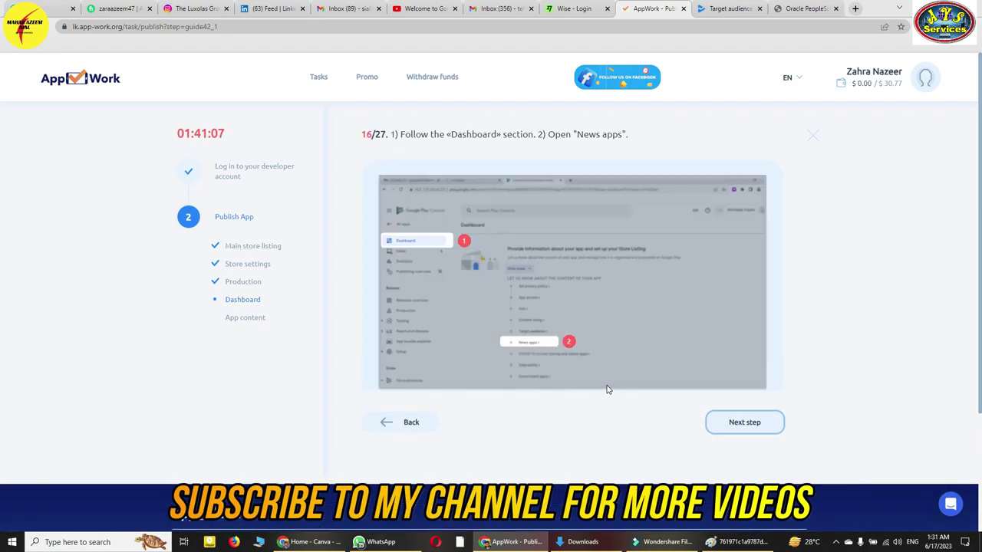
click(699, 10)
click(75, 132)
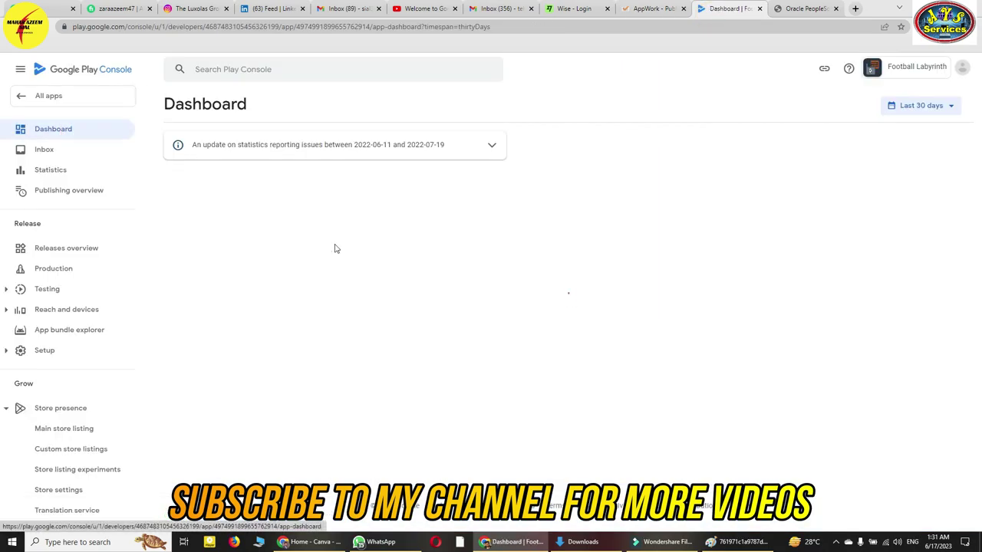
scroll(373, 274, down, 5)
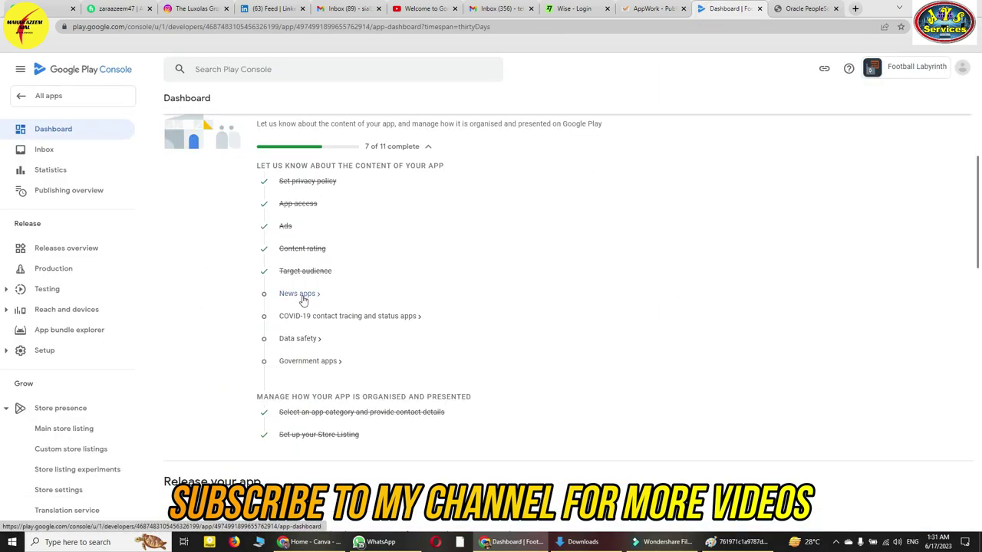
click(299, 294)
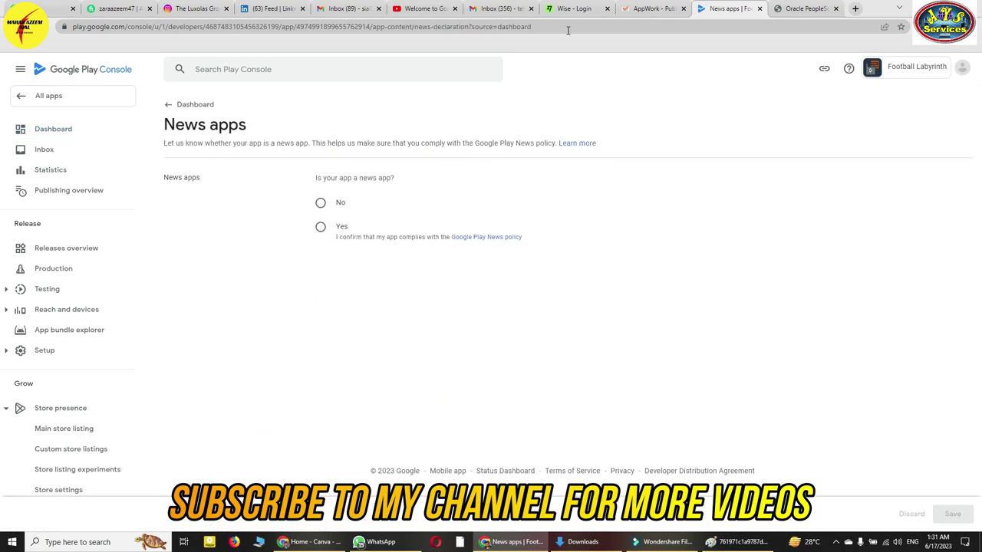
Advance AppWork to instruction 17/27, then declare in Play Console that the game is not a news app, save, and return to the Dashboard.
click(652, 9)
click(739, 424)
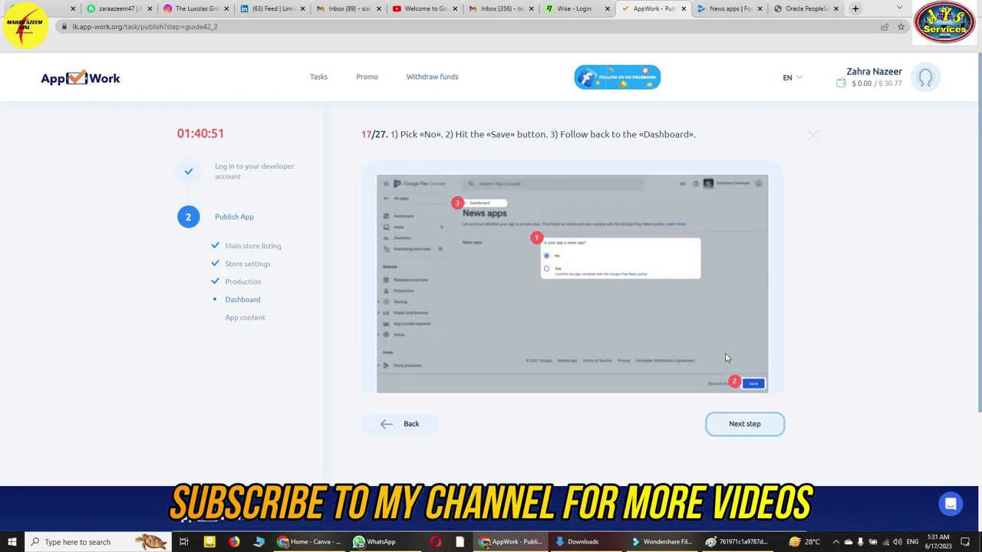
click(727, 8)
click(320, 202)
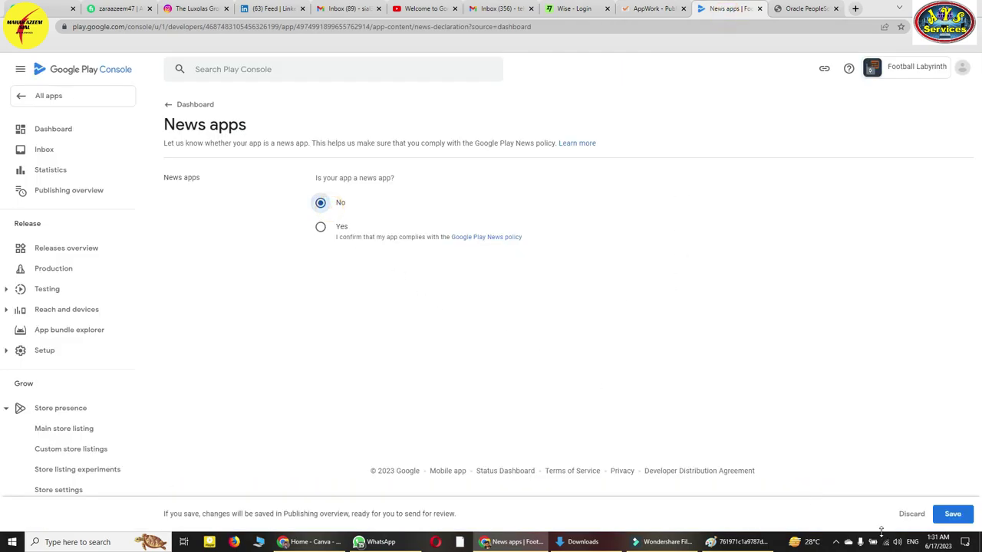
click(951, 514)
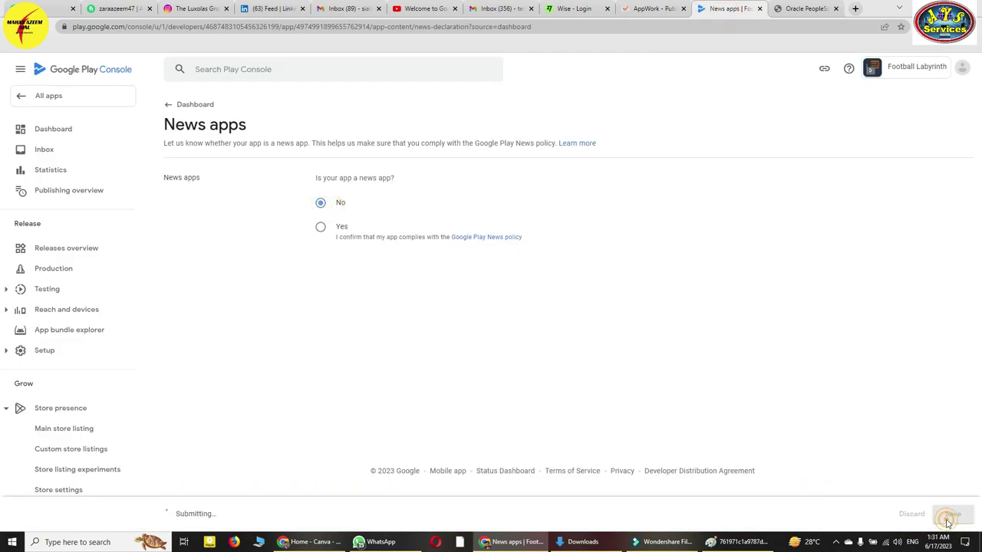
click(45, 135)
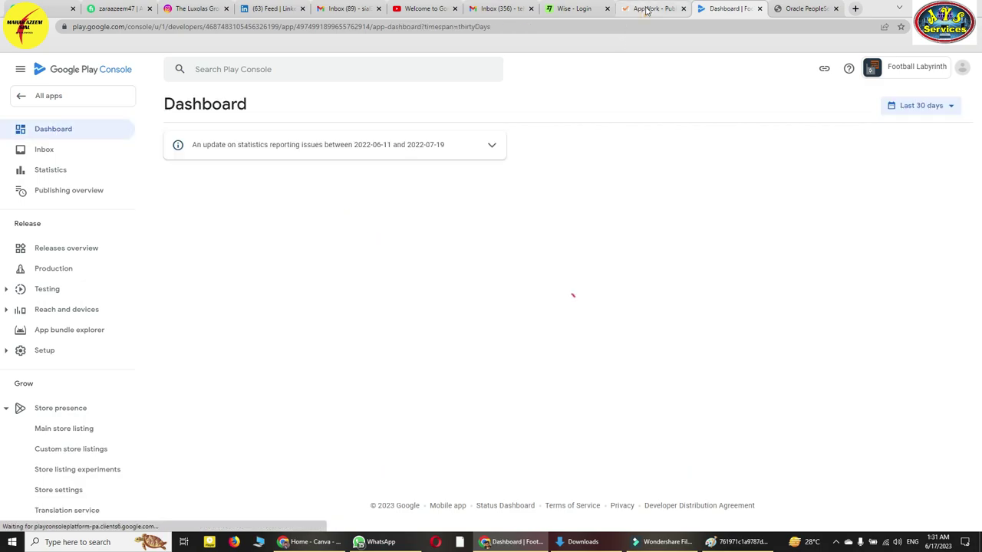
Advance the AppWork guide to instruction 18/27 and open COVID-19 contact tracing and status apps from the Play Console Dashboard.
click(650, 9)
click(730, 429)
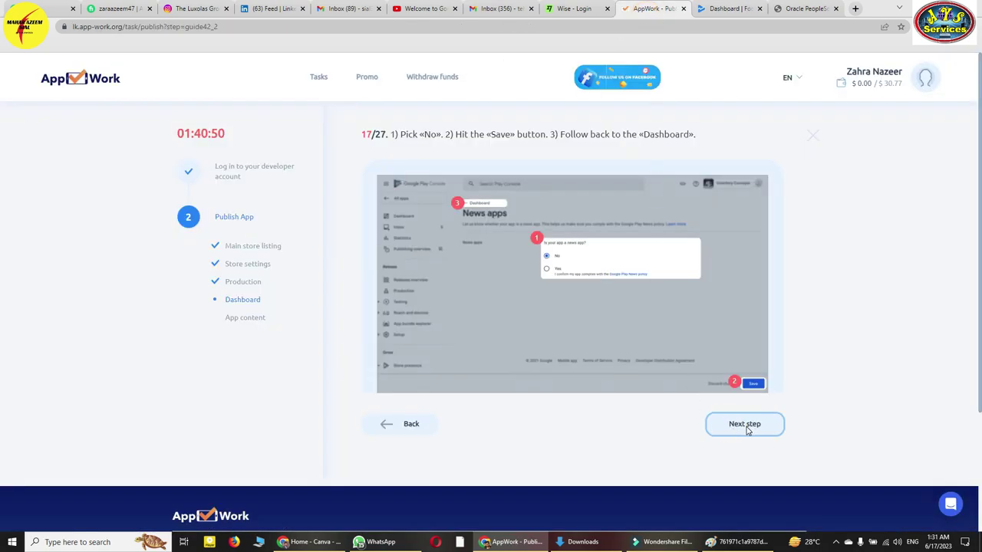
click(747, 430)
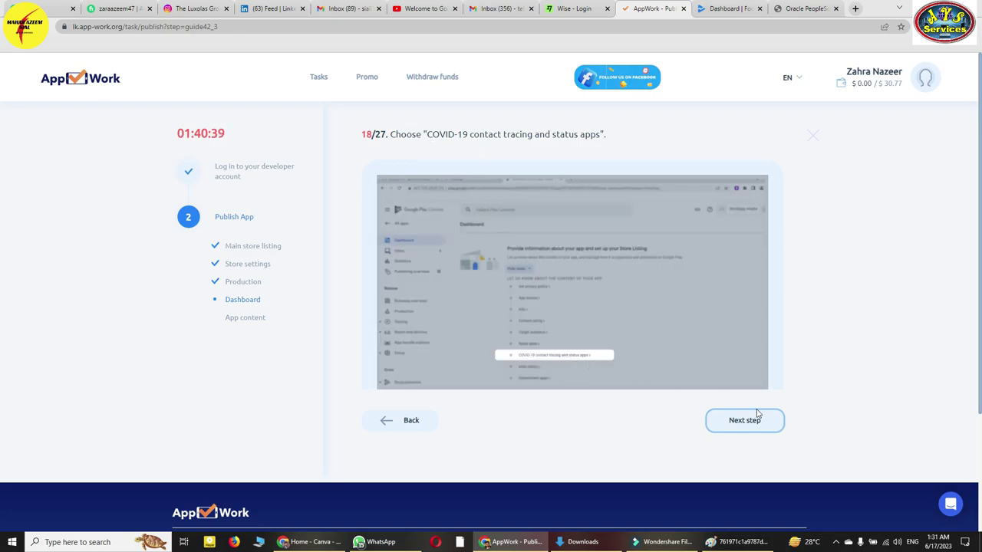
scroll(314, 372, down, 3)
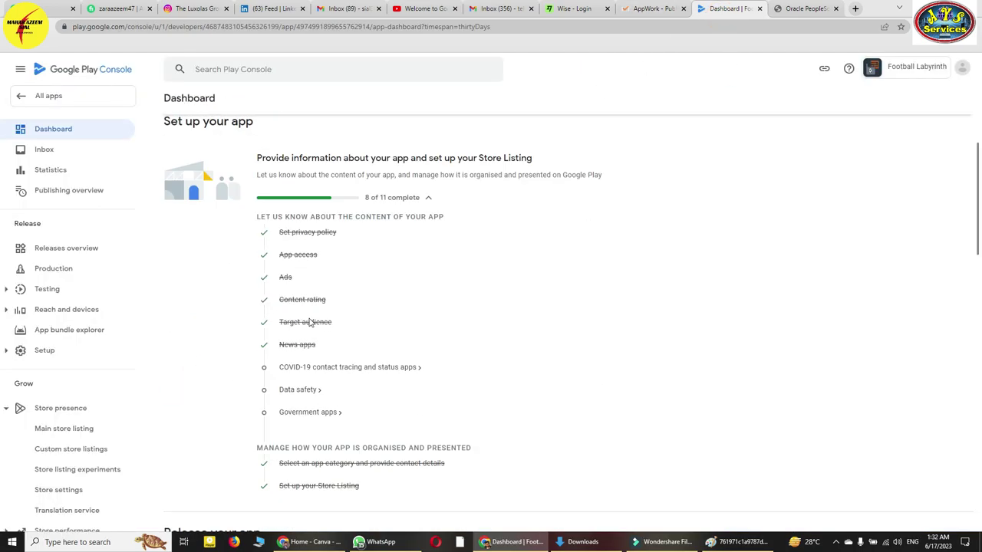
click(313, 368)
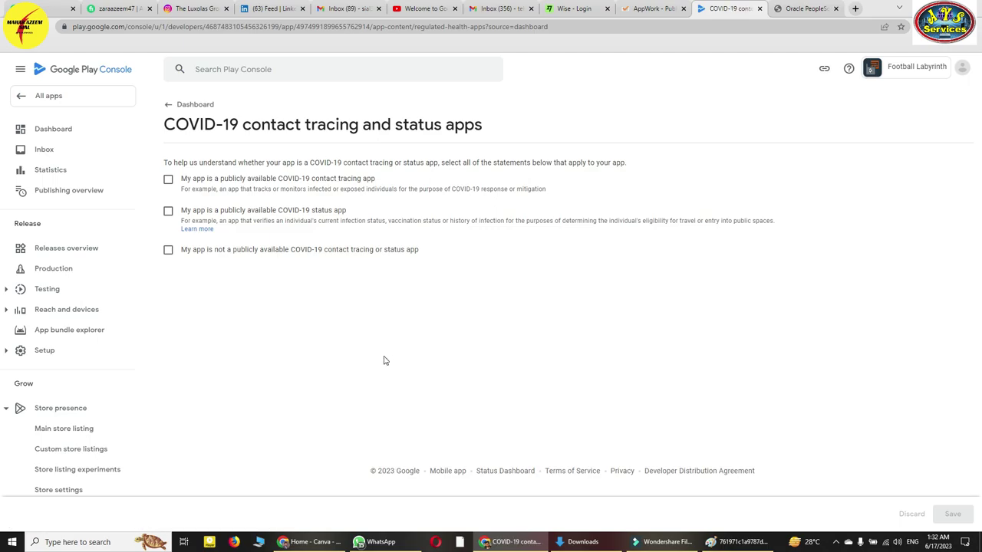
Check AppWork instruction 19/27, then declare the game is not a COVID-19 contact tracing or status app, save, and return to the Dashboard.
click(654, 9)
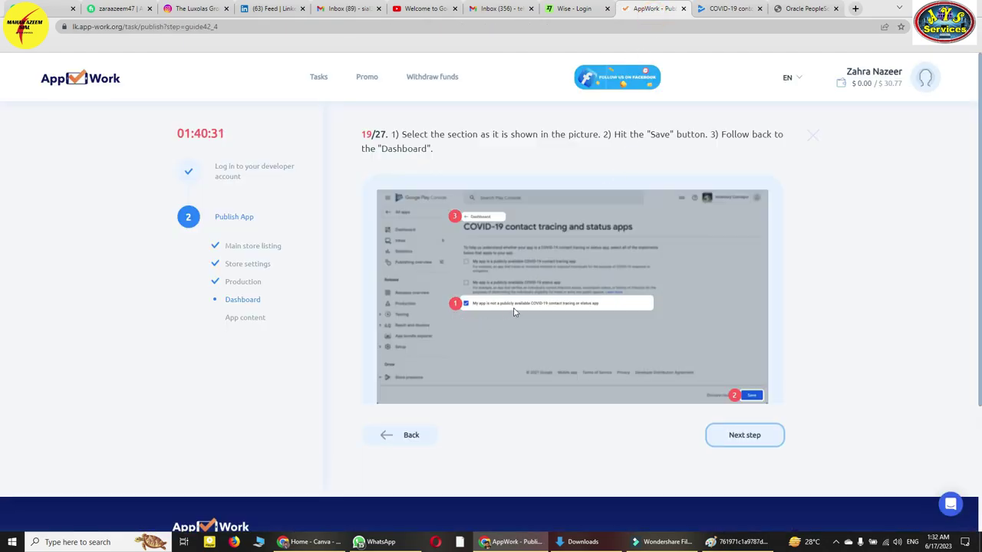
click(707, 9)
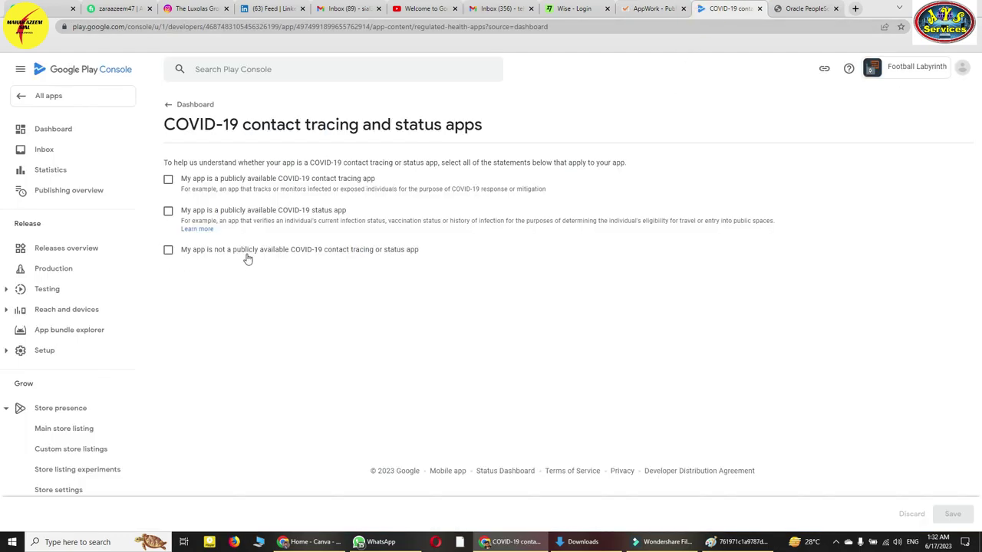
click(198, 254)
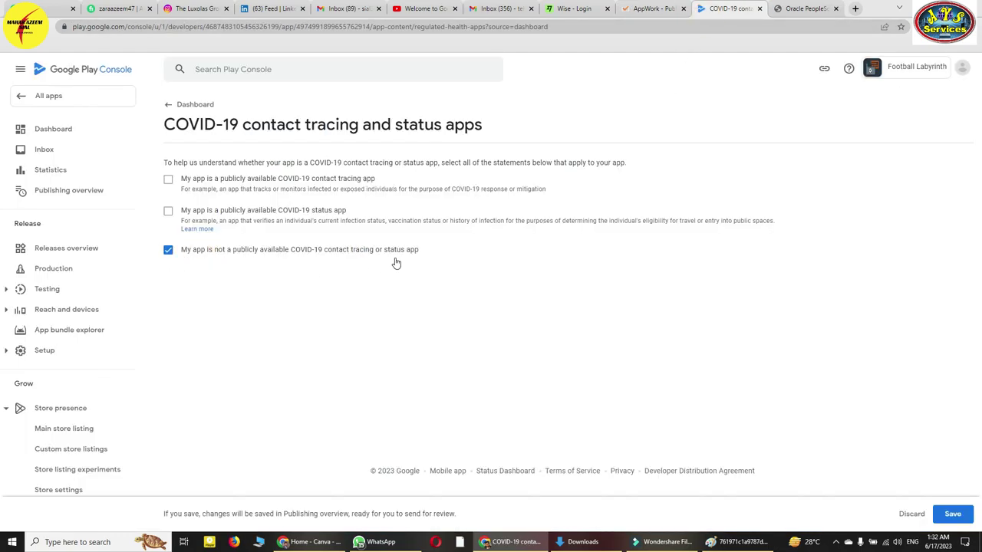
click(951, 514)
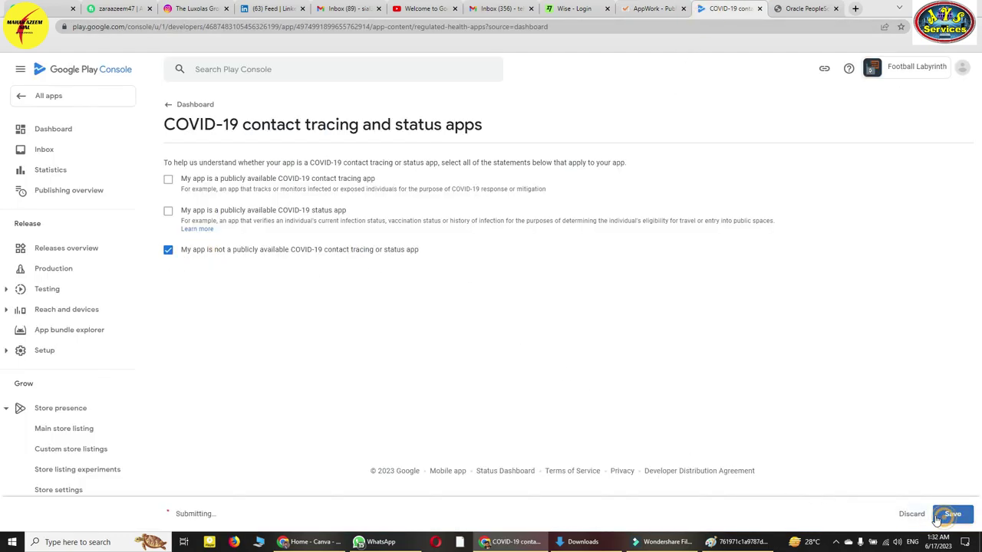
click(54, 138)
Advance the AppWork guide to instruction 20/27 and open Data safety from the Play Console Dashboard.
click(654, 9)
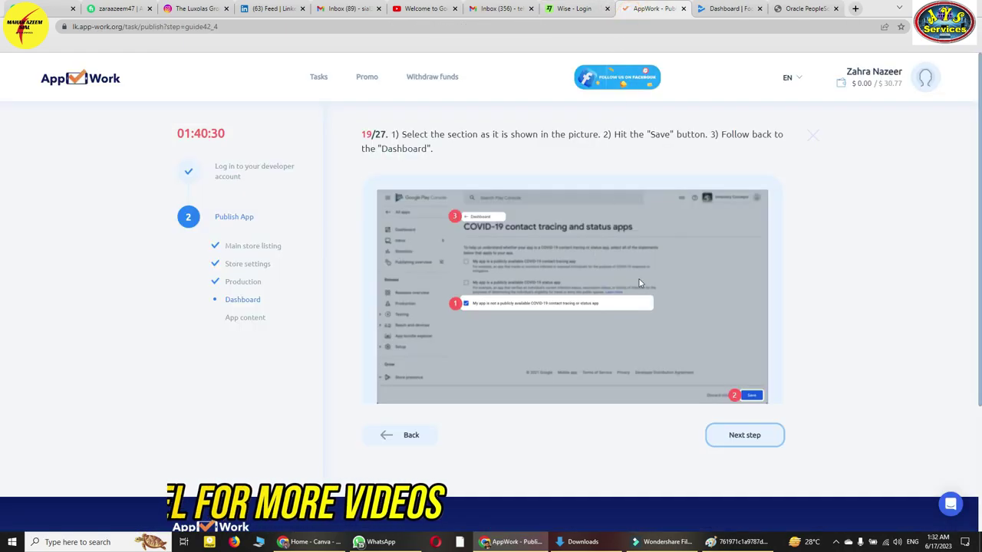
click(738, 437)
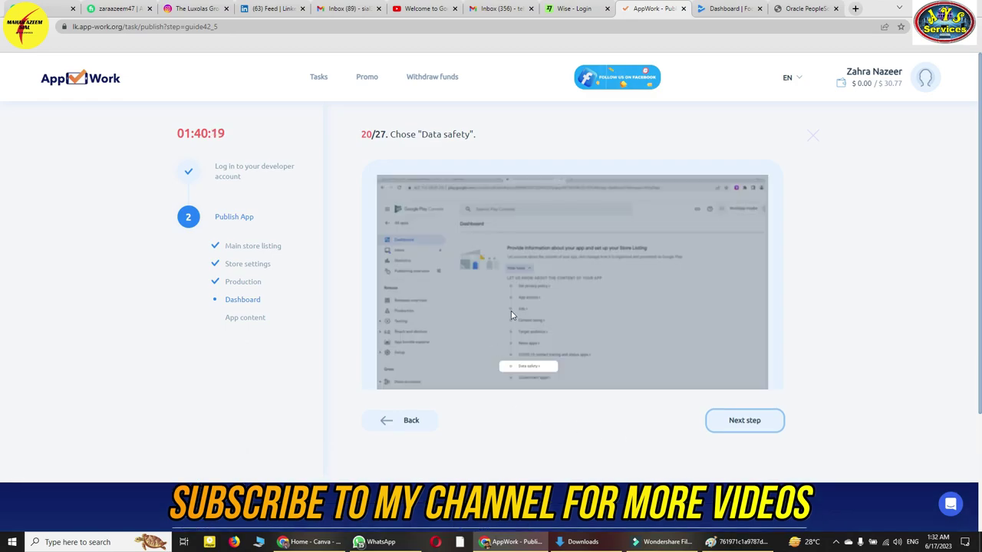
key(ctrl+Tab)
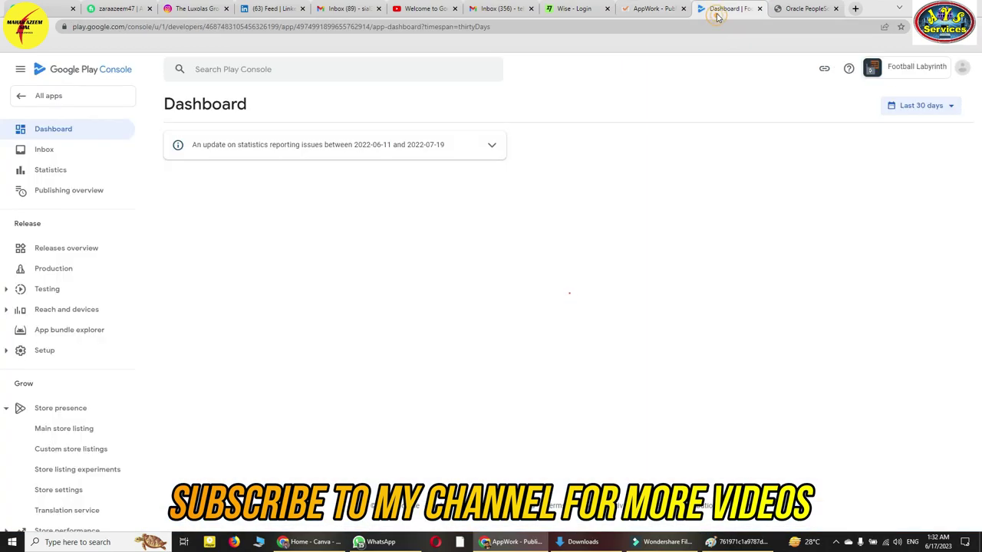
scroll(314, 353, down, 3)
click(303, 392)
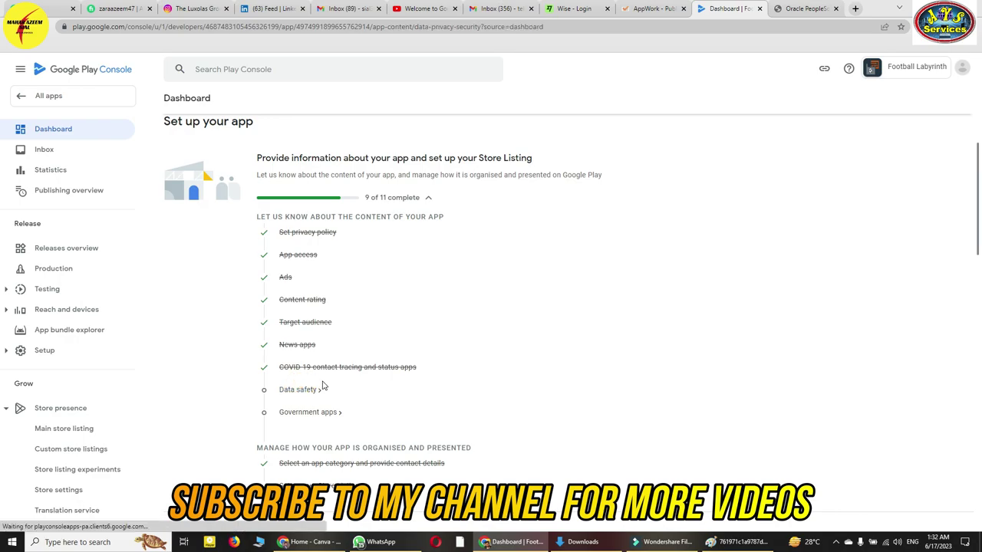
Check AppWork instruction 21/27, then go through the Data safety introduction and overview in Play Console to reach Data collection and security.
click(651, 9)
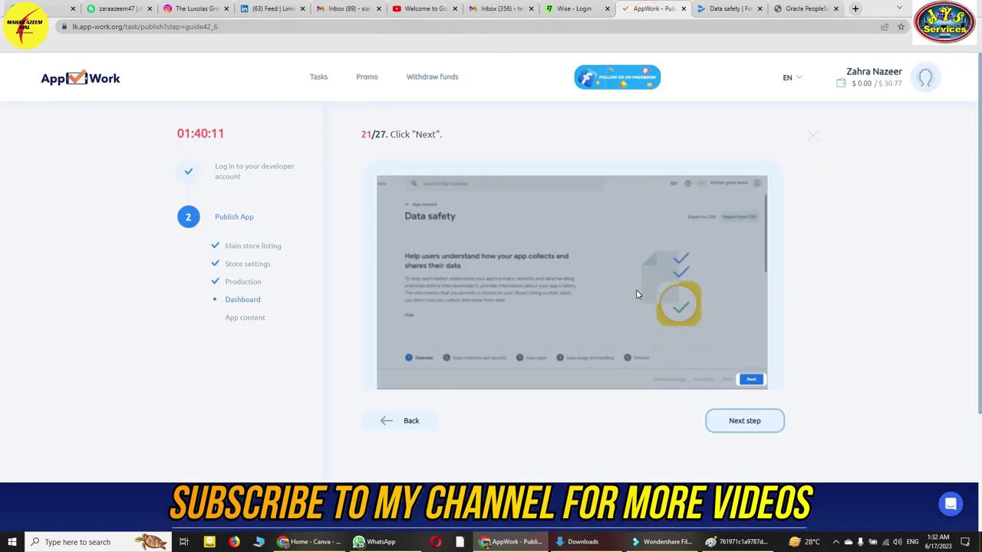
click(720, 9)
click(499, 366)
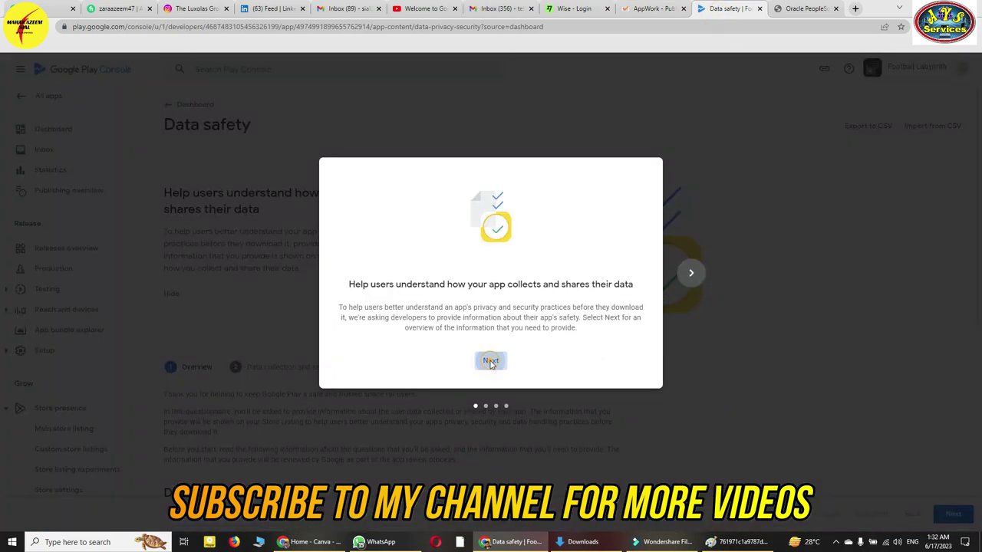
click(494, 365)
click(491, 365)
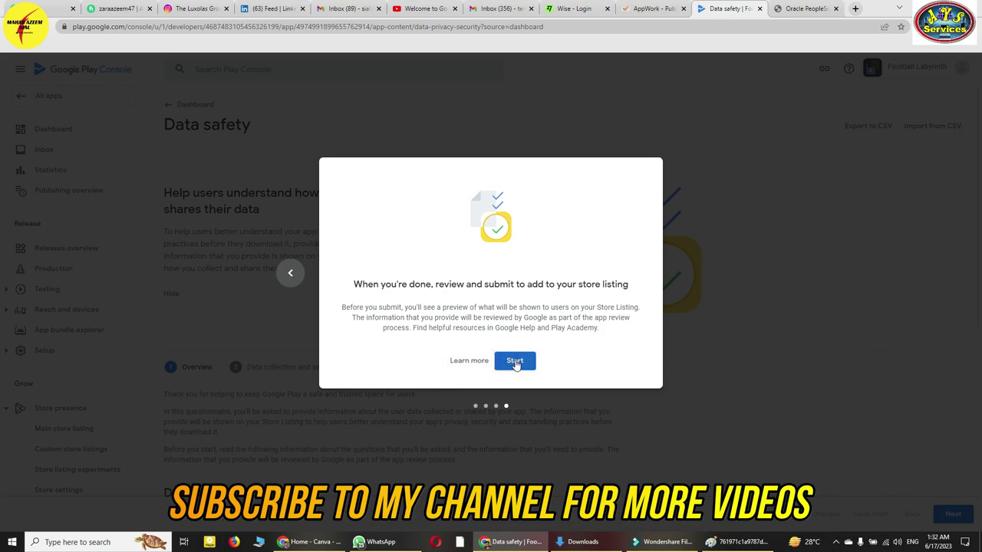
click(515, 360)
scroll(618, 397, down, 5)
scroll(637, 403, up, 6)
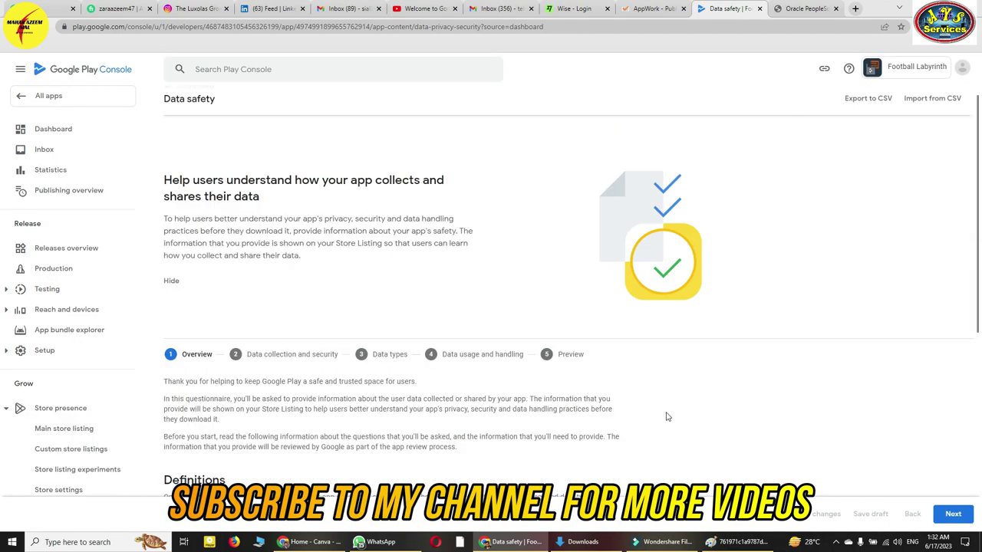
click(952, 513)
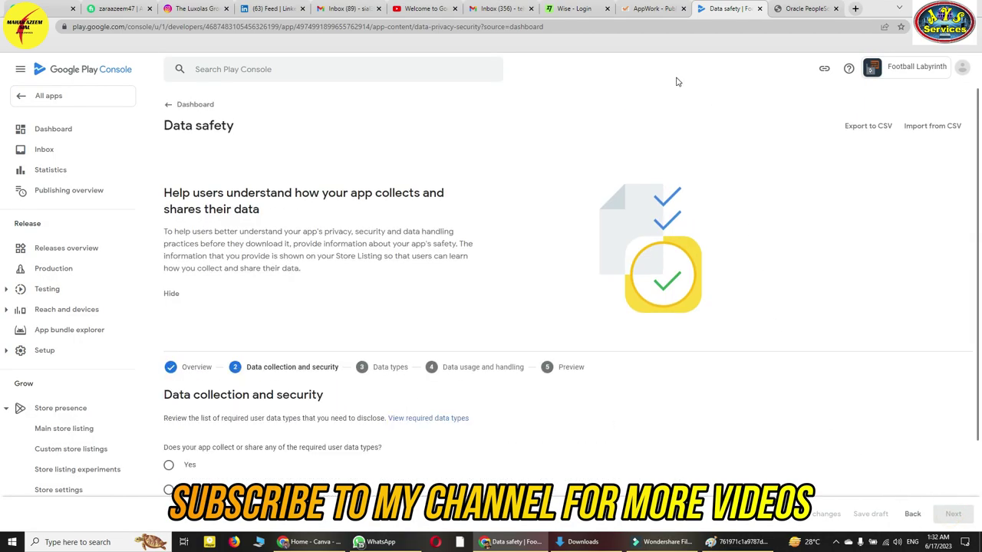
Check AppWork instruction 22/27, then declare that the game collects or shares no required user data and proceed to the Data safety preview.
click(666, 9)
click(741, 421)
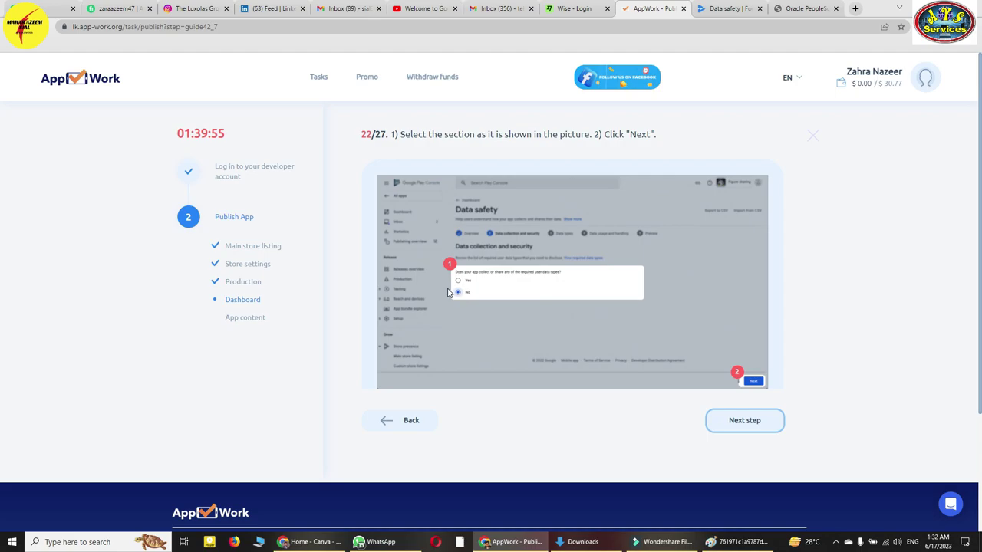
click(724, 9)
scroll(169, 357, down, 2)
click(169, 380)
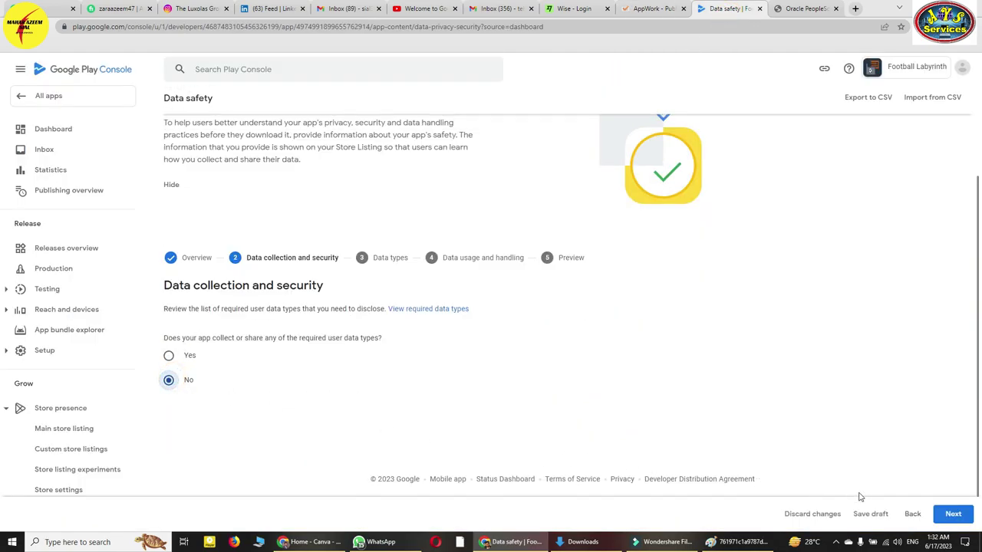
click(950, 514)
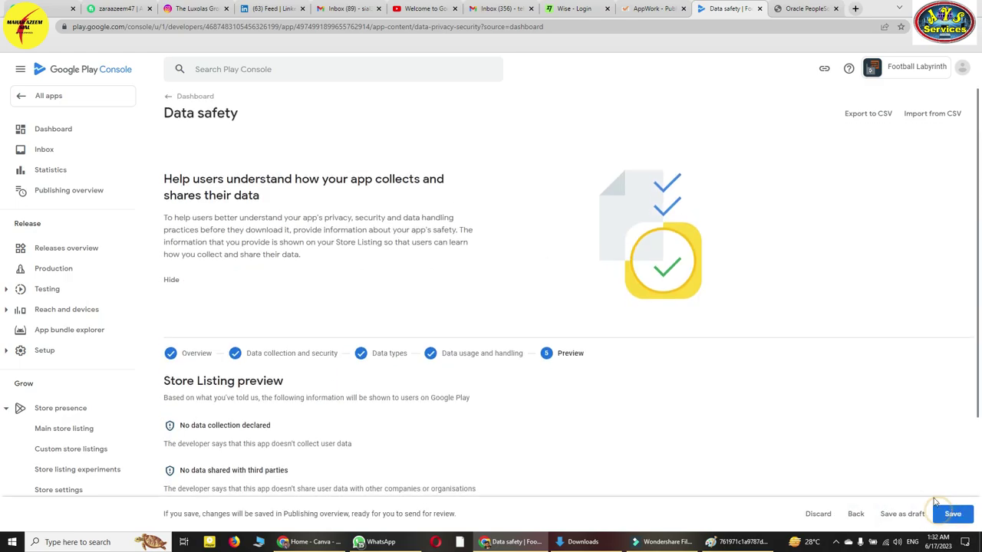
Advance the AppWork guide to instruction 23/27 and save the Data safety declaration in Play Console.
click(648, 10)
click(749, 421)
click(750, 422)
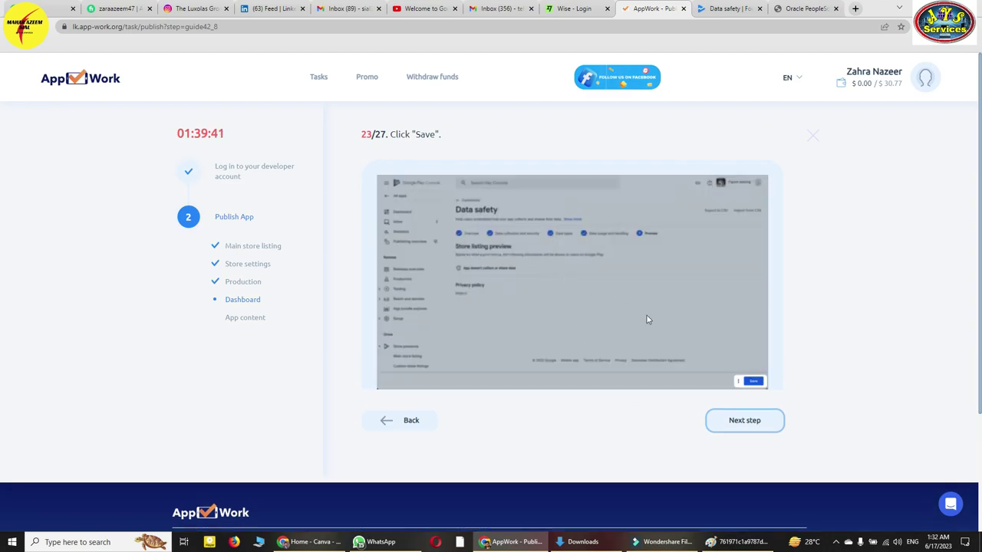
click(724, 8)
scroll(655, 379, down, 3)
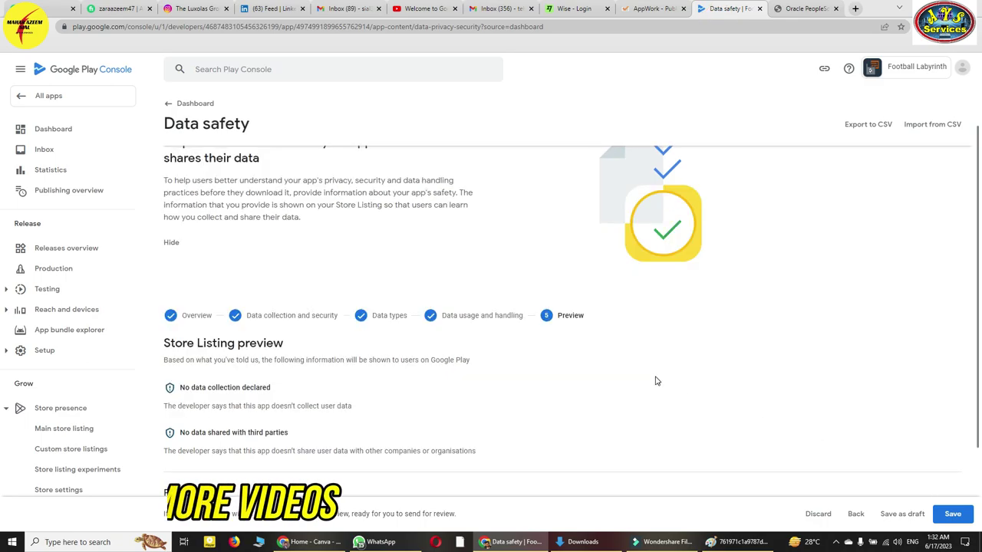
click(952, 514)
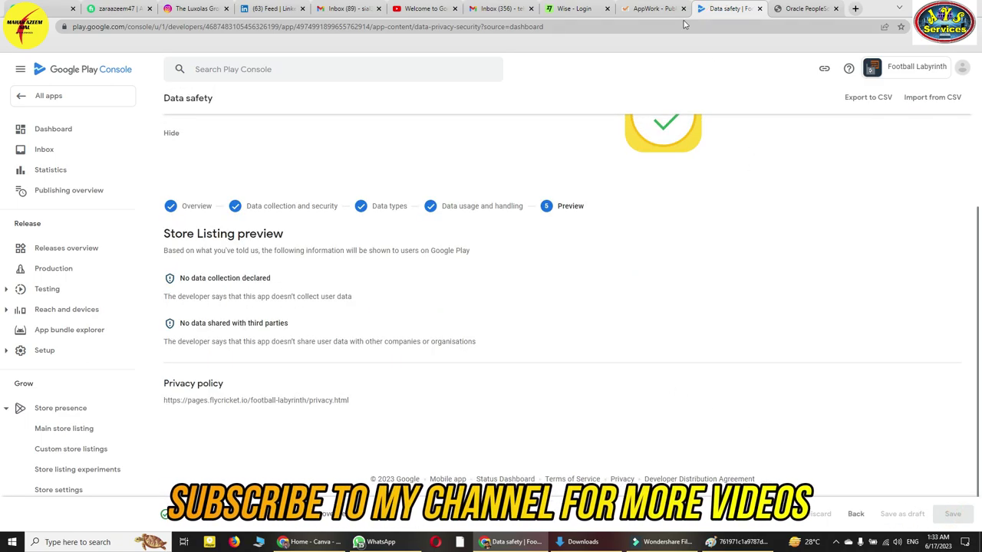
Advance the AppWork guide to instruction 24/27 and open Government apps from the Play Console Dashboard.
click(653, 9)
click(740, 419)
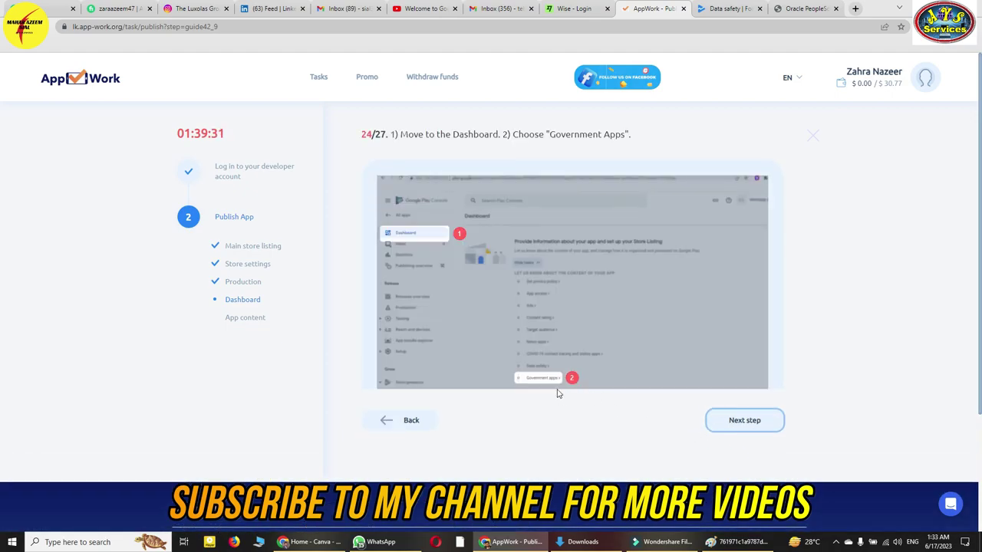
click(716, 10)
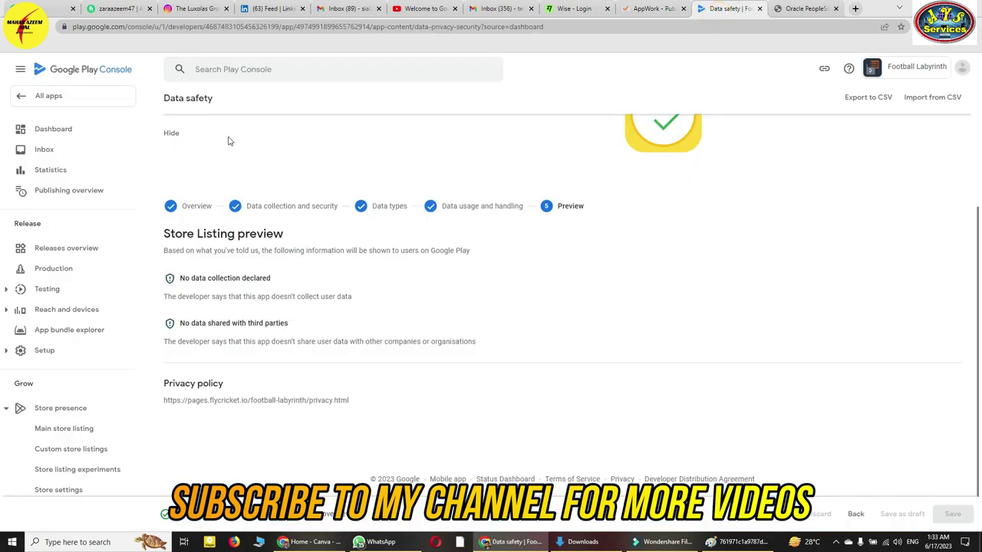
click(74, 138)
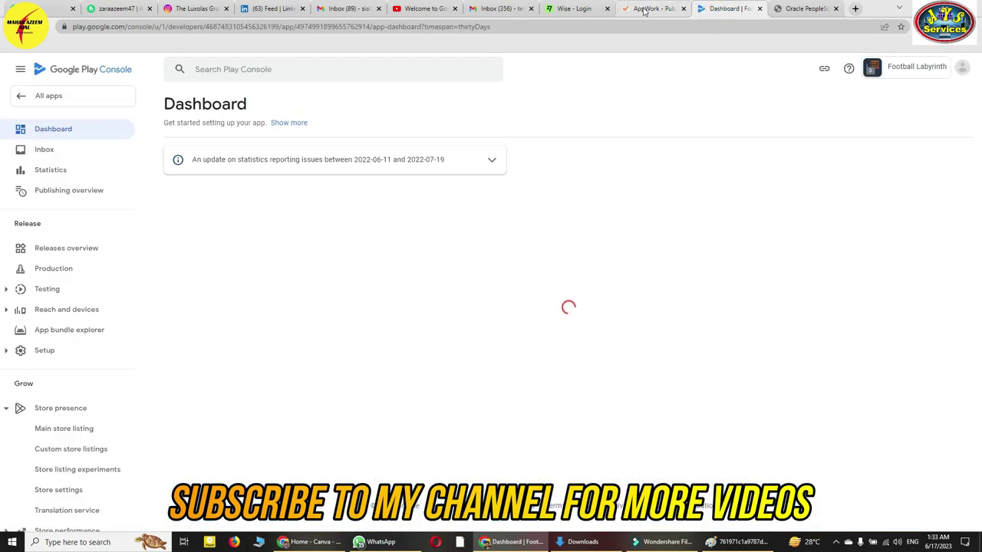
click(651, 9)
click(727, 9)
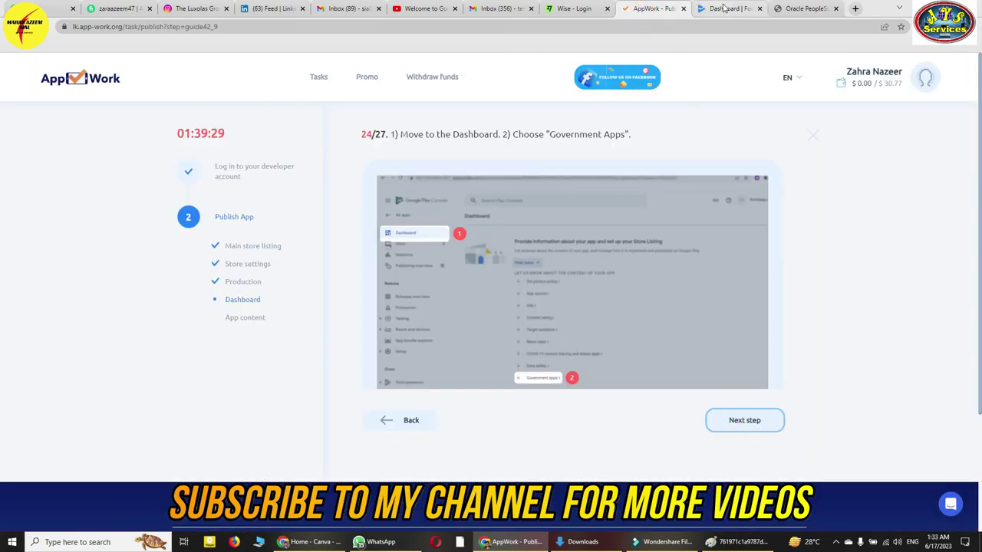
scroll(362, 341, down, 3)
click(328, 369)
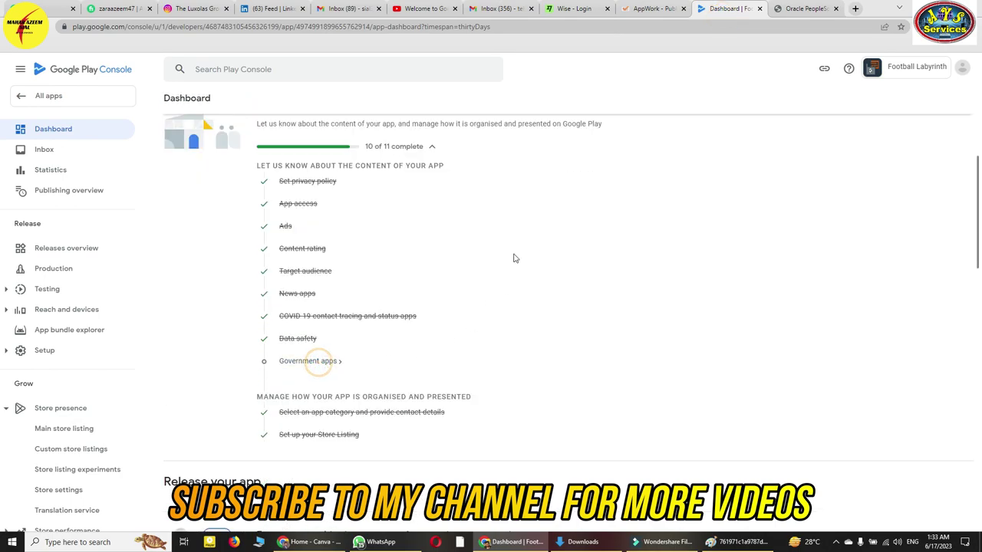
Check AppWork instruction 25/27, then declare that the game is not developed by or for a government and save.
click(654, 8)
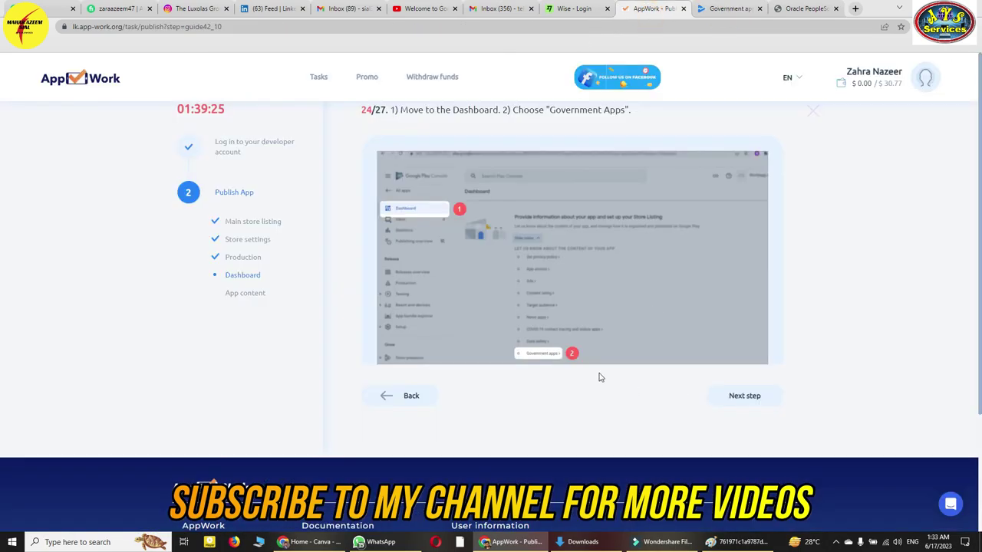
click(744, 395)
scroll(747, 404, down, 2)
scroll(659, 293, up, 2)
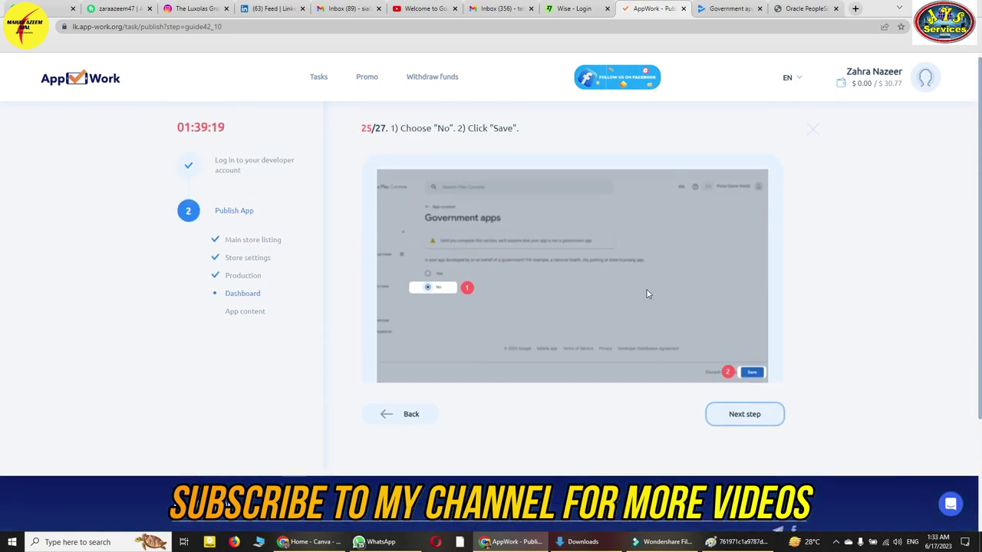
click(727, 9)
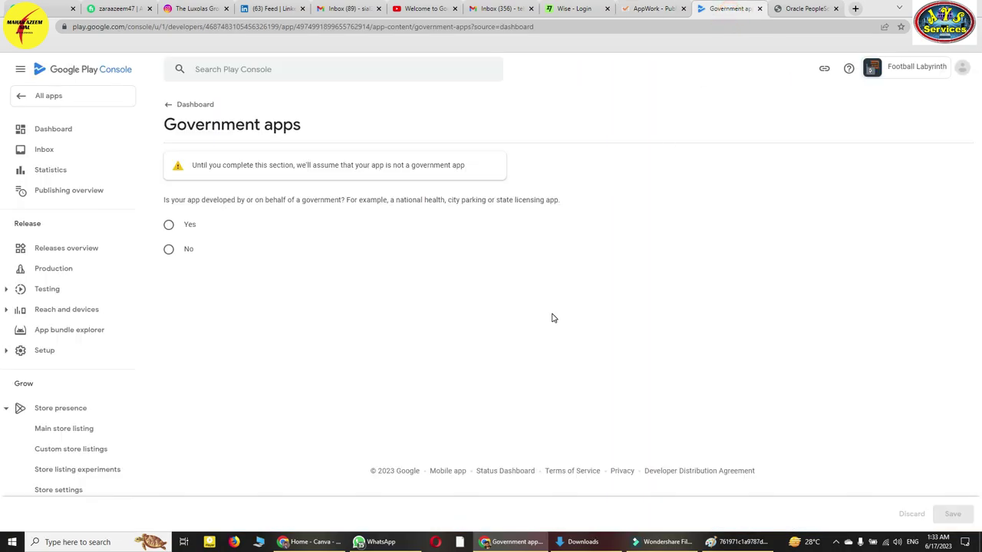
click(191, 250)
click(951, 514)
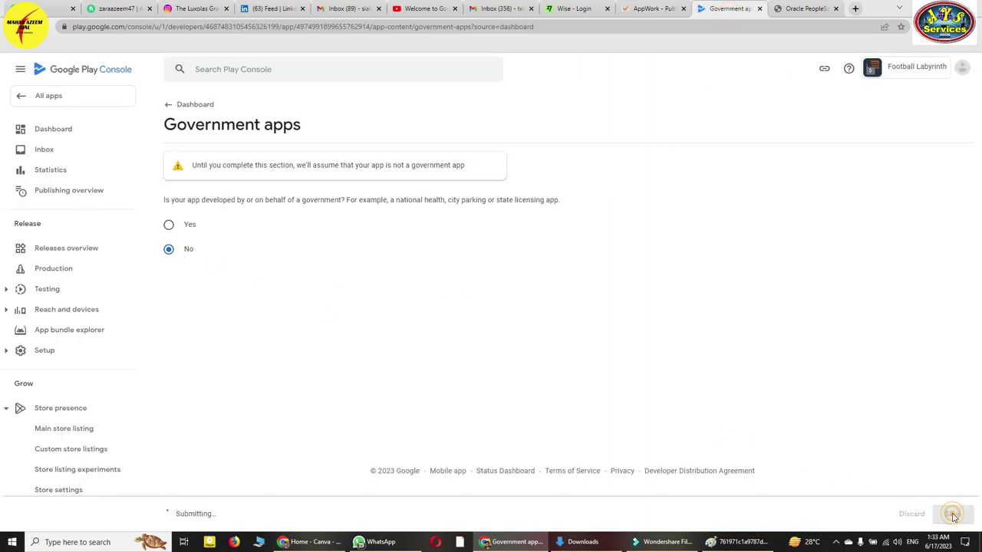
Follow AppWork instruction 26/27 to start the Advertising ID declaration from App content in Play Console, advancing the guide to 27/27.
click(652, 8)
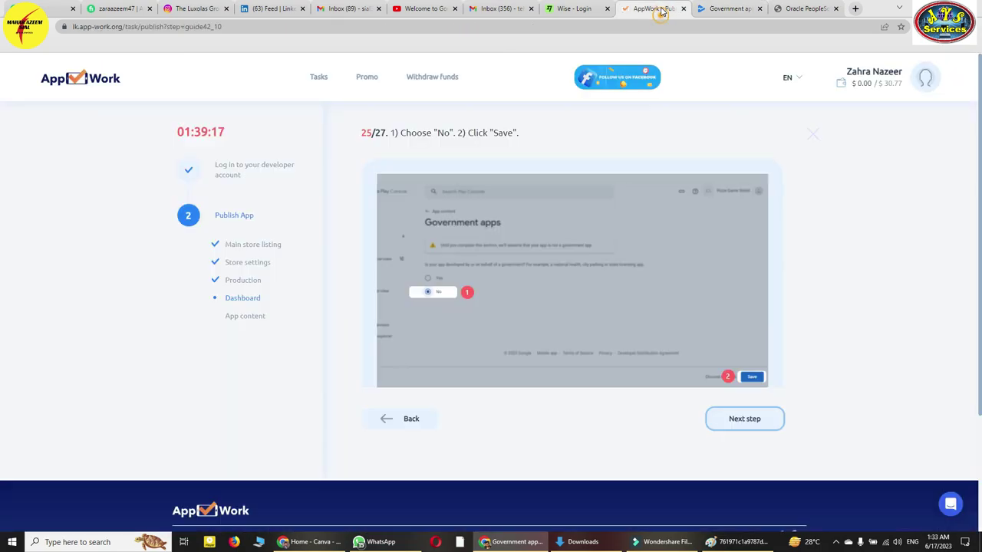
click(745, 419)
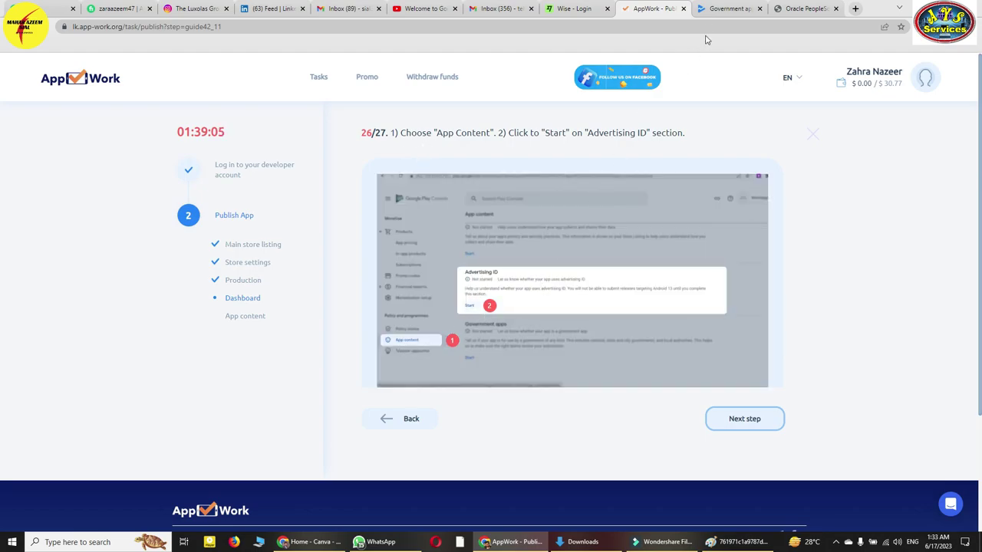
click(713, 14)
scroll(84, 424, down, 5)
click(70, 443)
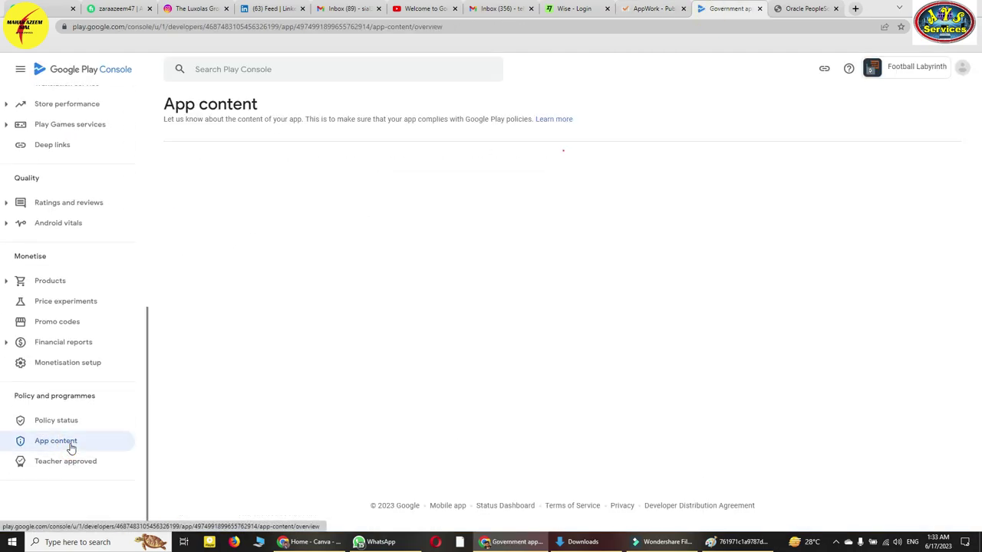
click(652, 9)
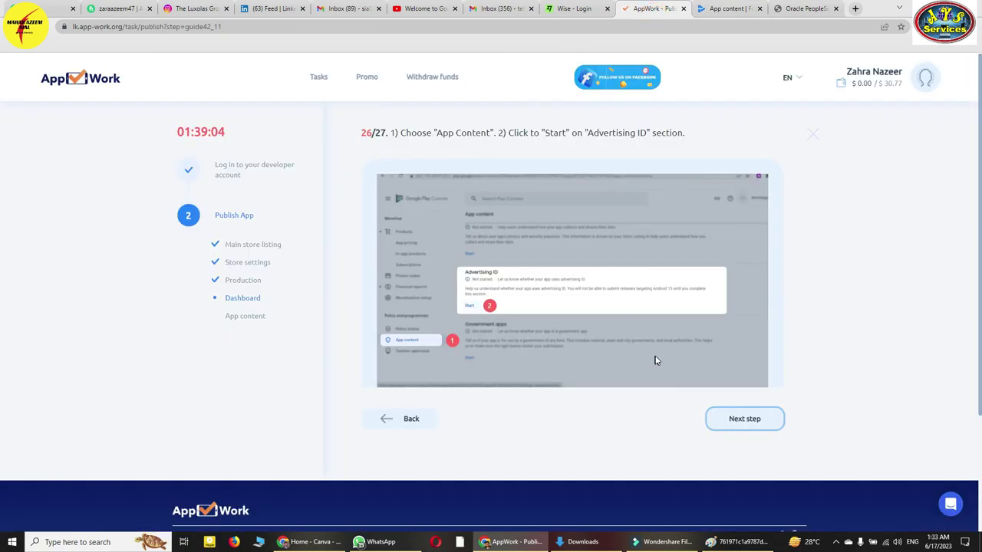
click(729, 419)
click(172, 308)
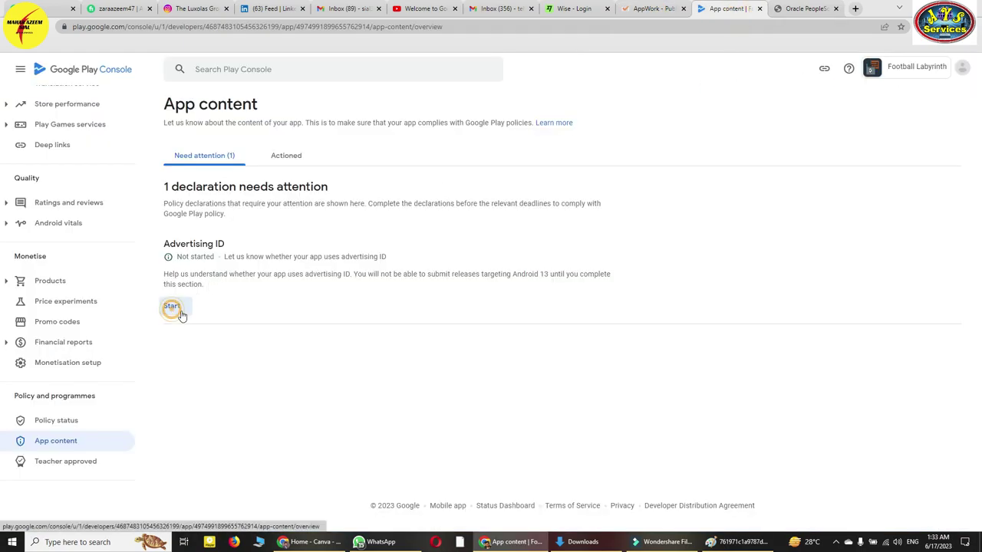
Following AppWork instruction 27/27, declare that the game uses no advertising ID, save, and advance the guide to App content instruction 1/5.
click(638, 9)
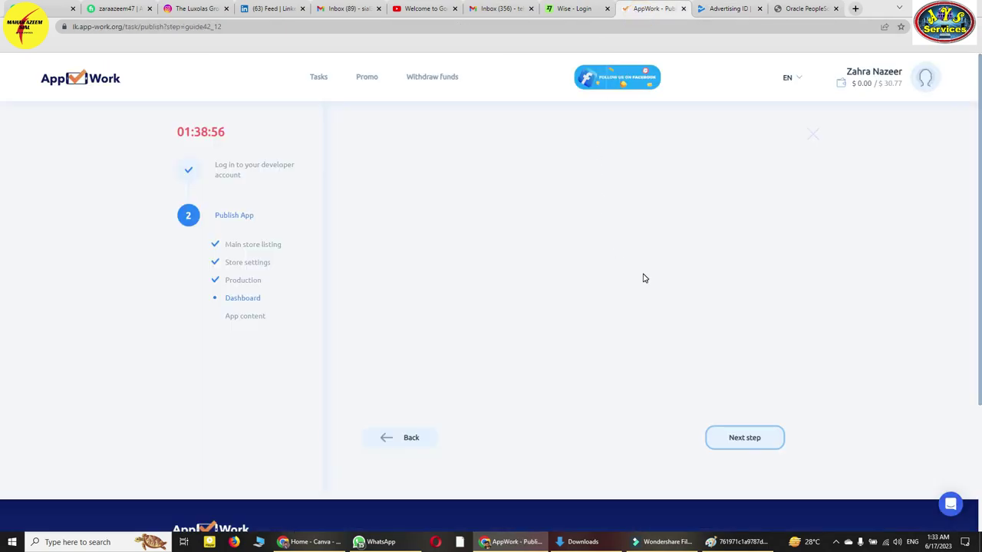
click(729, 8)
scroll(258, 281, down, 2)
scroll(258, 281, up, 3)
click(650, 9)
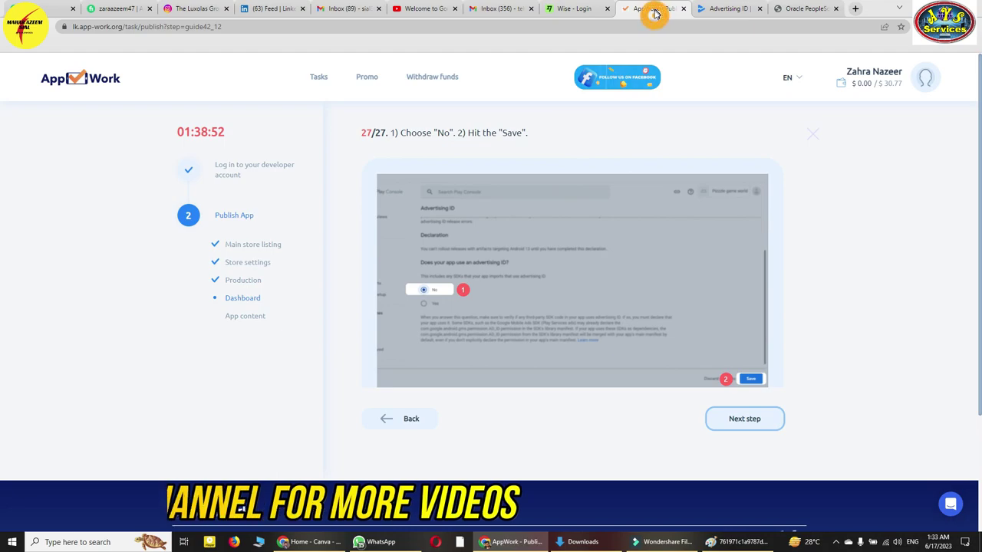
click(729, 9)
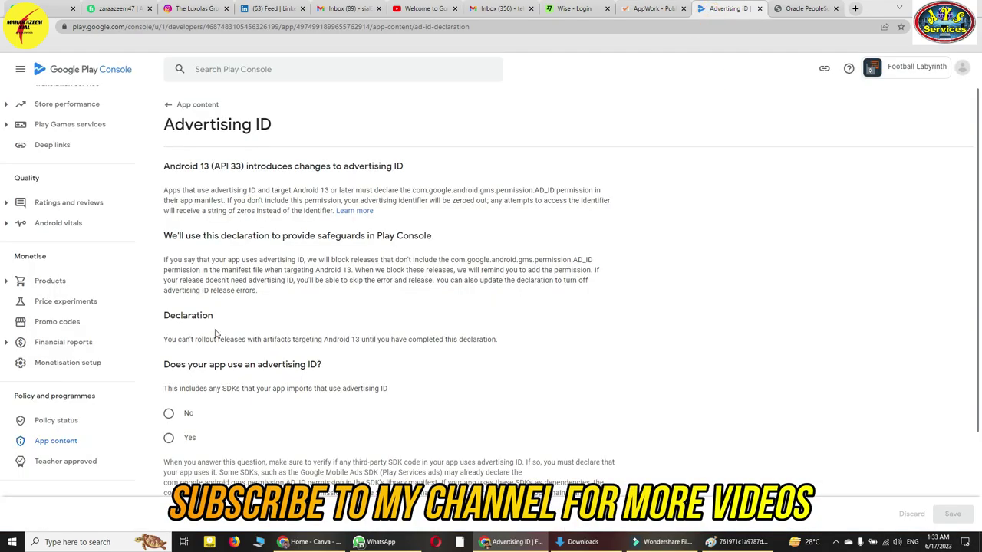
click(170, 414)
click(949, 519)
click(652, 9)
click(746, 419)
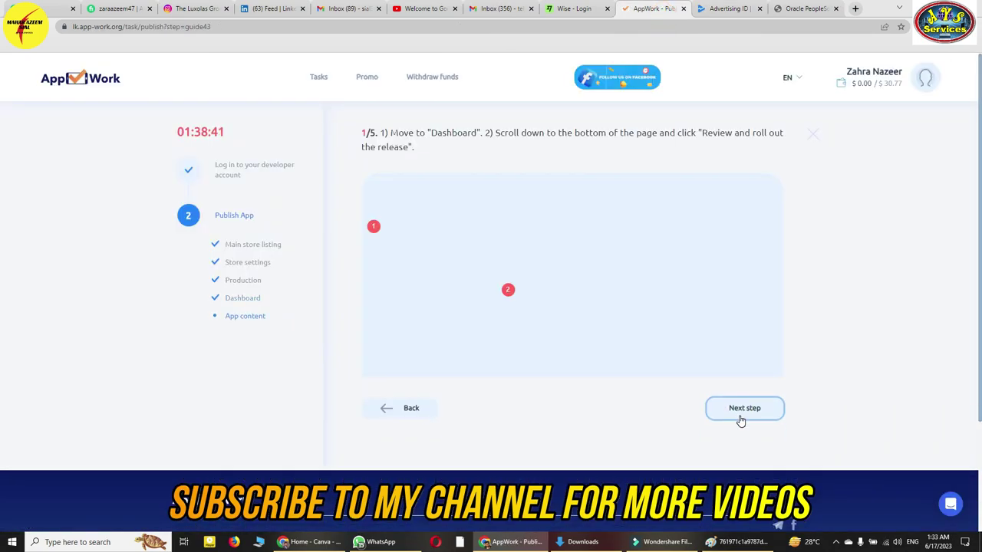